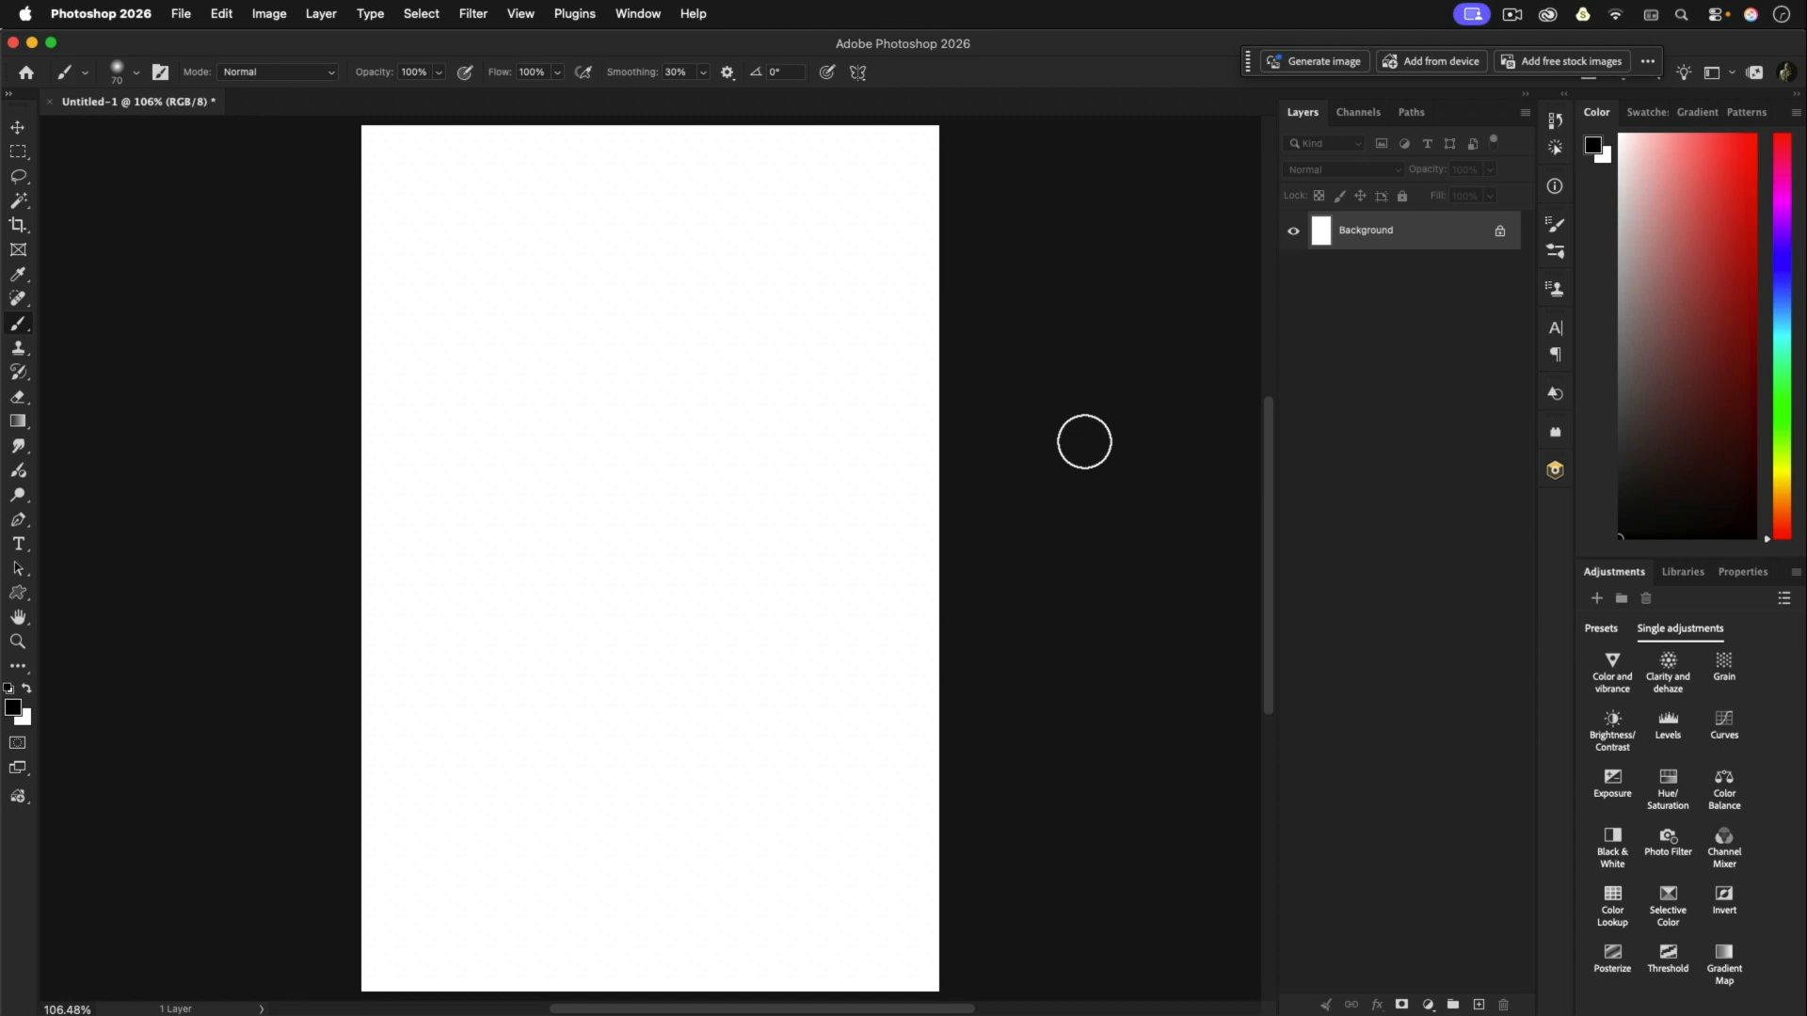
# Step: Place JJPOC8.jpg from the Clipping masks tutorial folder as a texture layer filling the canvas
pyautogui.press('super+Tab')
pyautogui.moveTo(1410, 389); pyautogui.dragTo(691, 368)
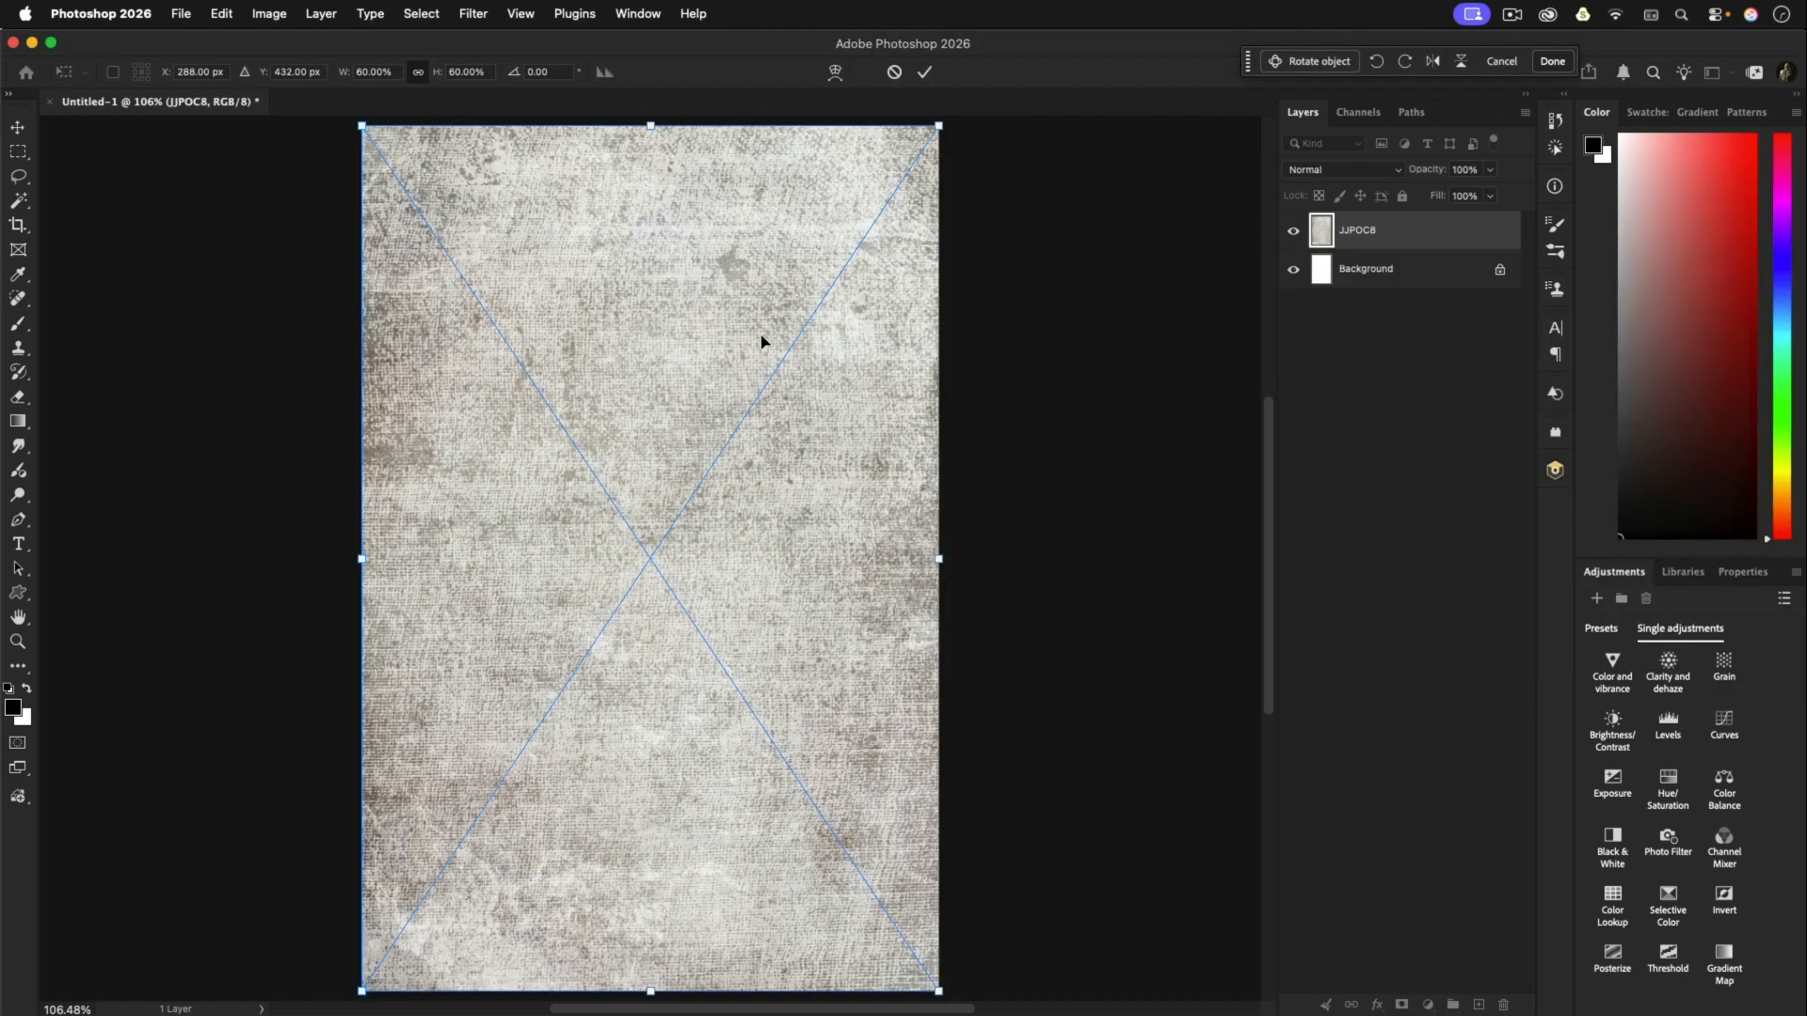
pyautogui.click(924, 72)
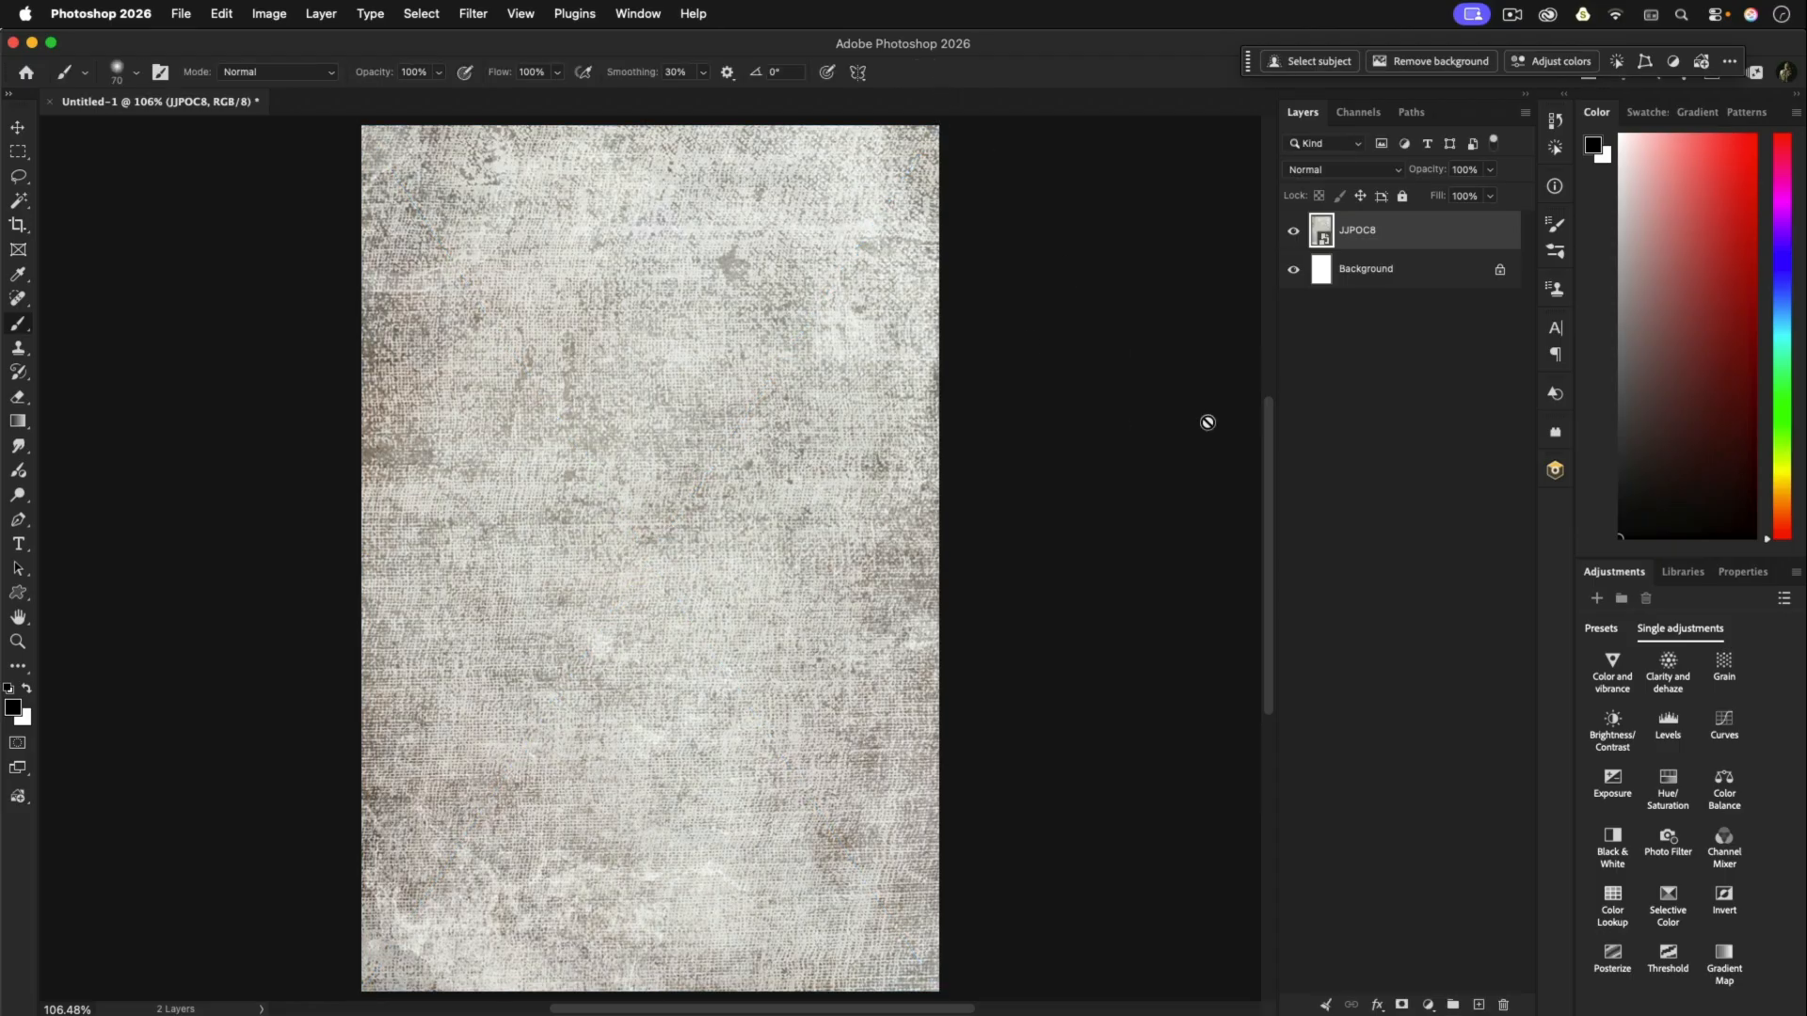
# Step: Place Melancholia.jpg above the texture, scale it to about 80.5% and centre it on the canvas
pyautogui.press('super+Tab')
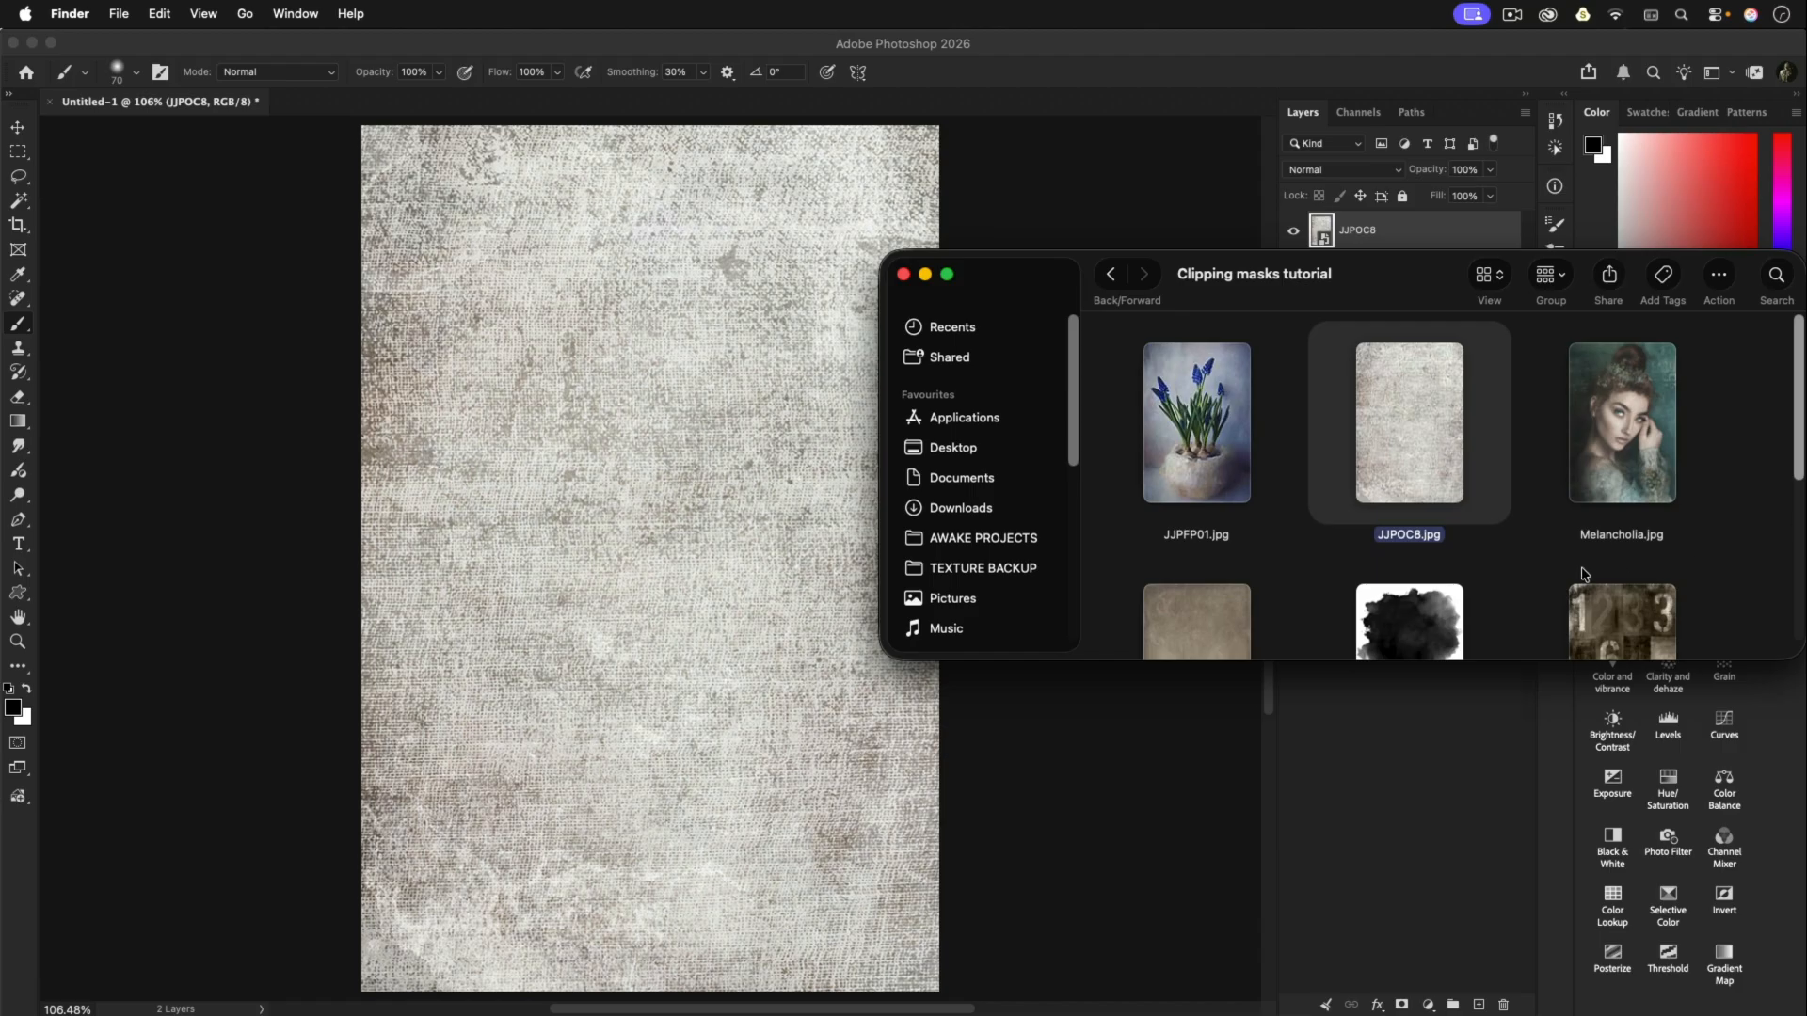
pyautogui.moveTo(1638, 419); pyautogui.dragTo(730, 461)
pyautogui.moveTo(940, 125); pyautogui.dragTo(828, 293)
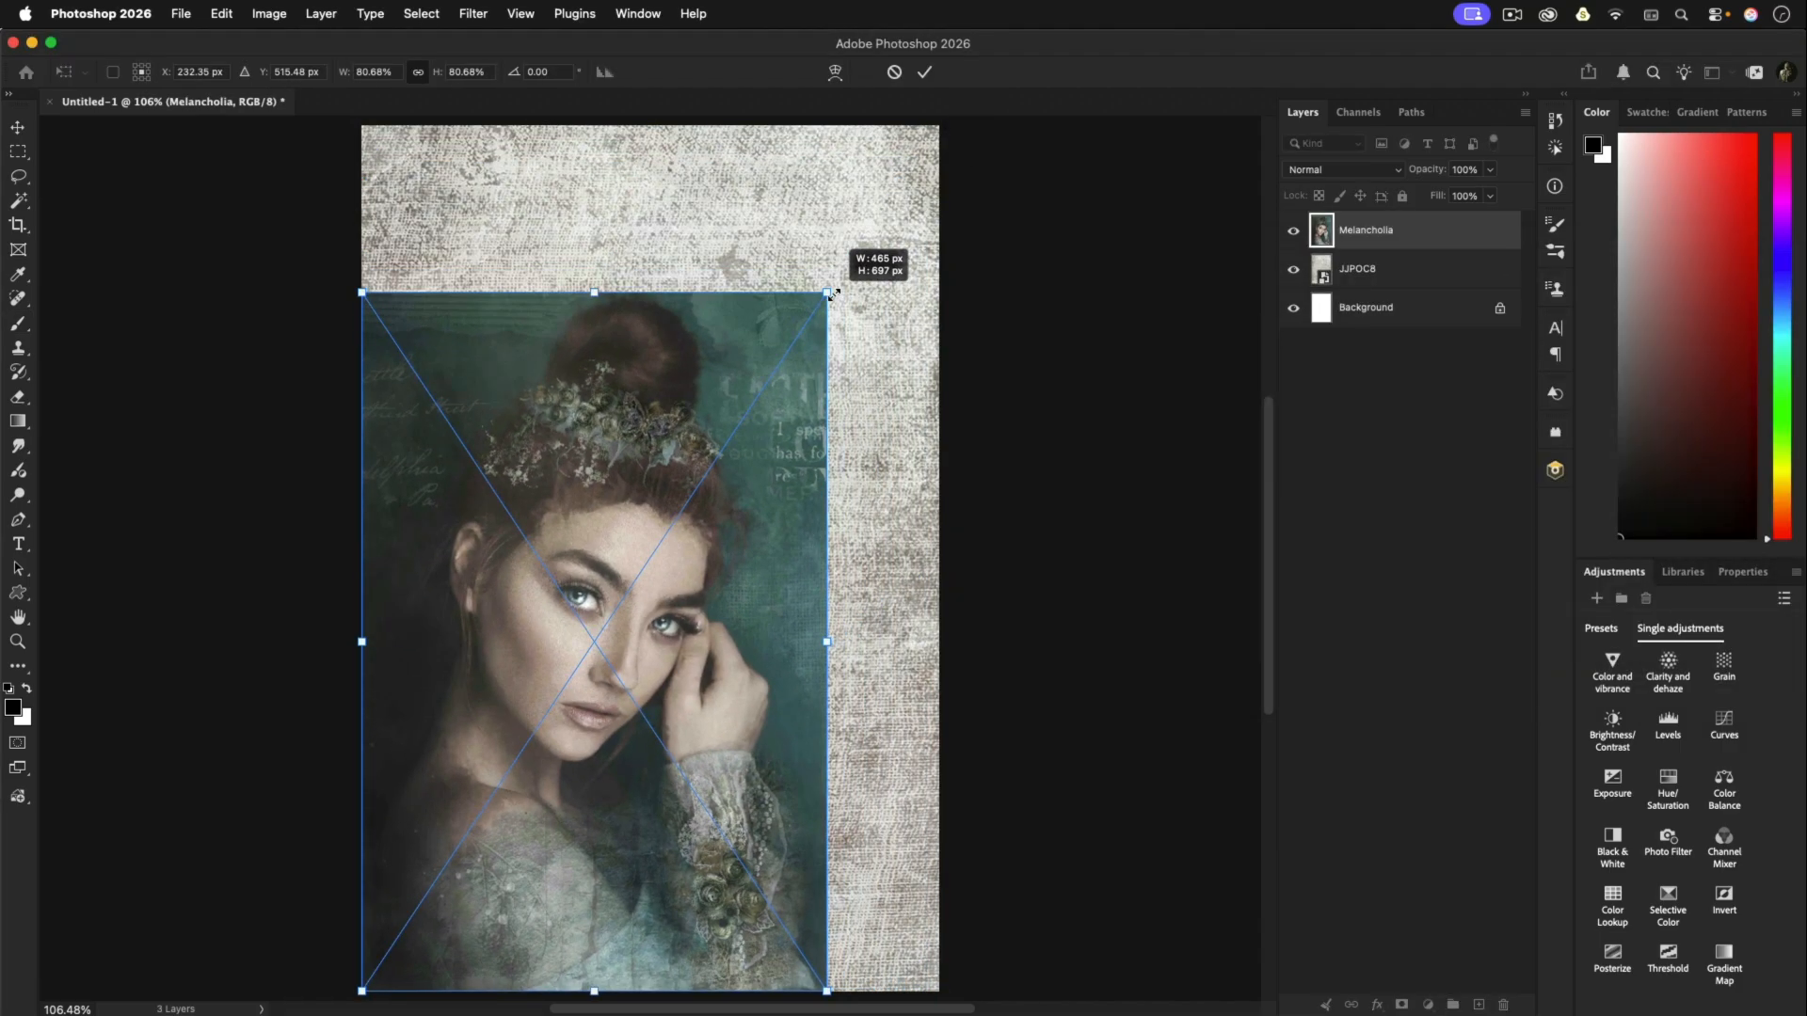
pyautogui.moveTo(718, 349); pyautogui.dragTo(771, 263)
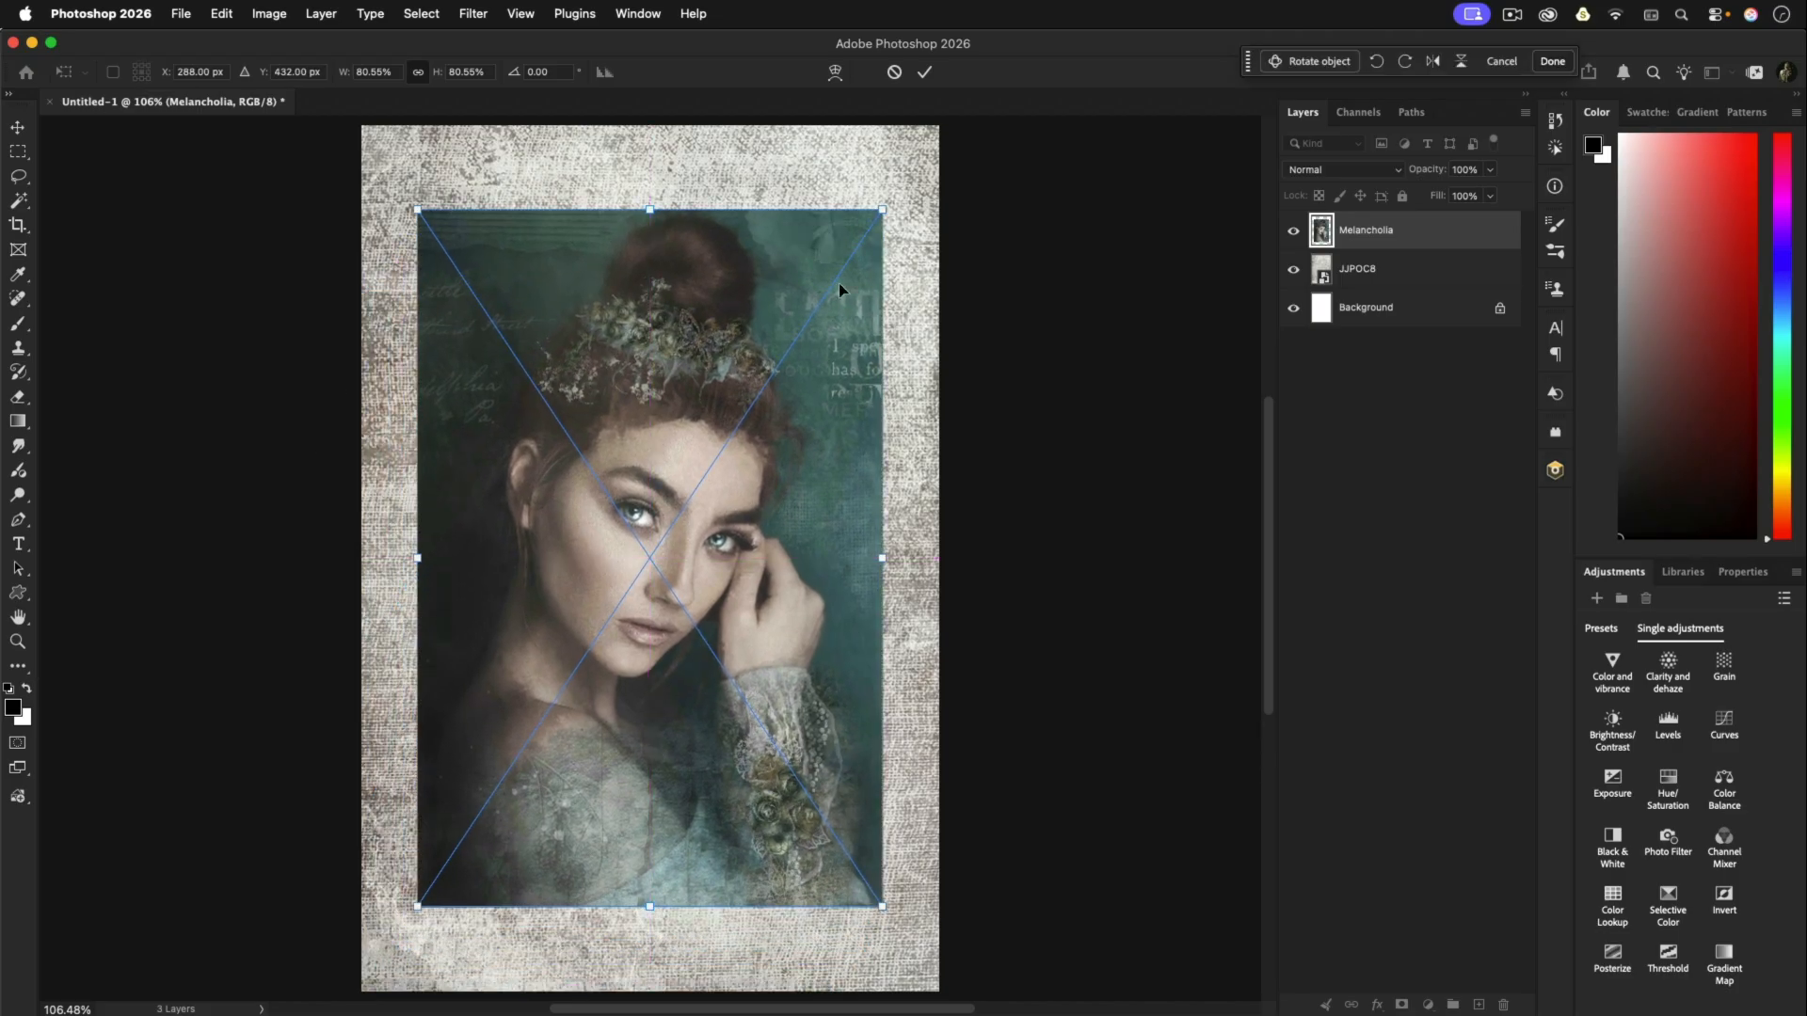
pyautogui.click(925, 73)
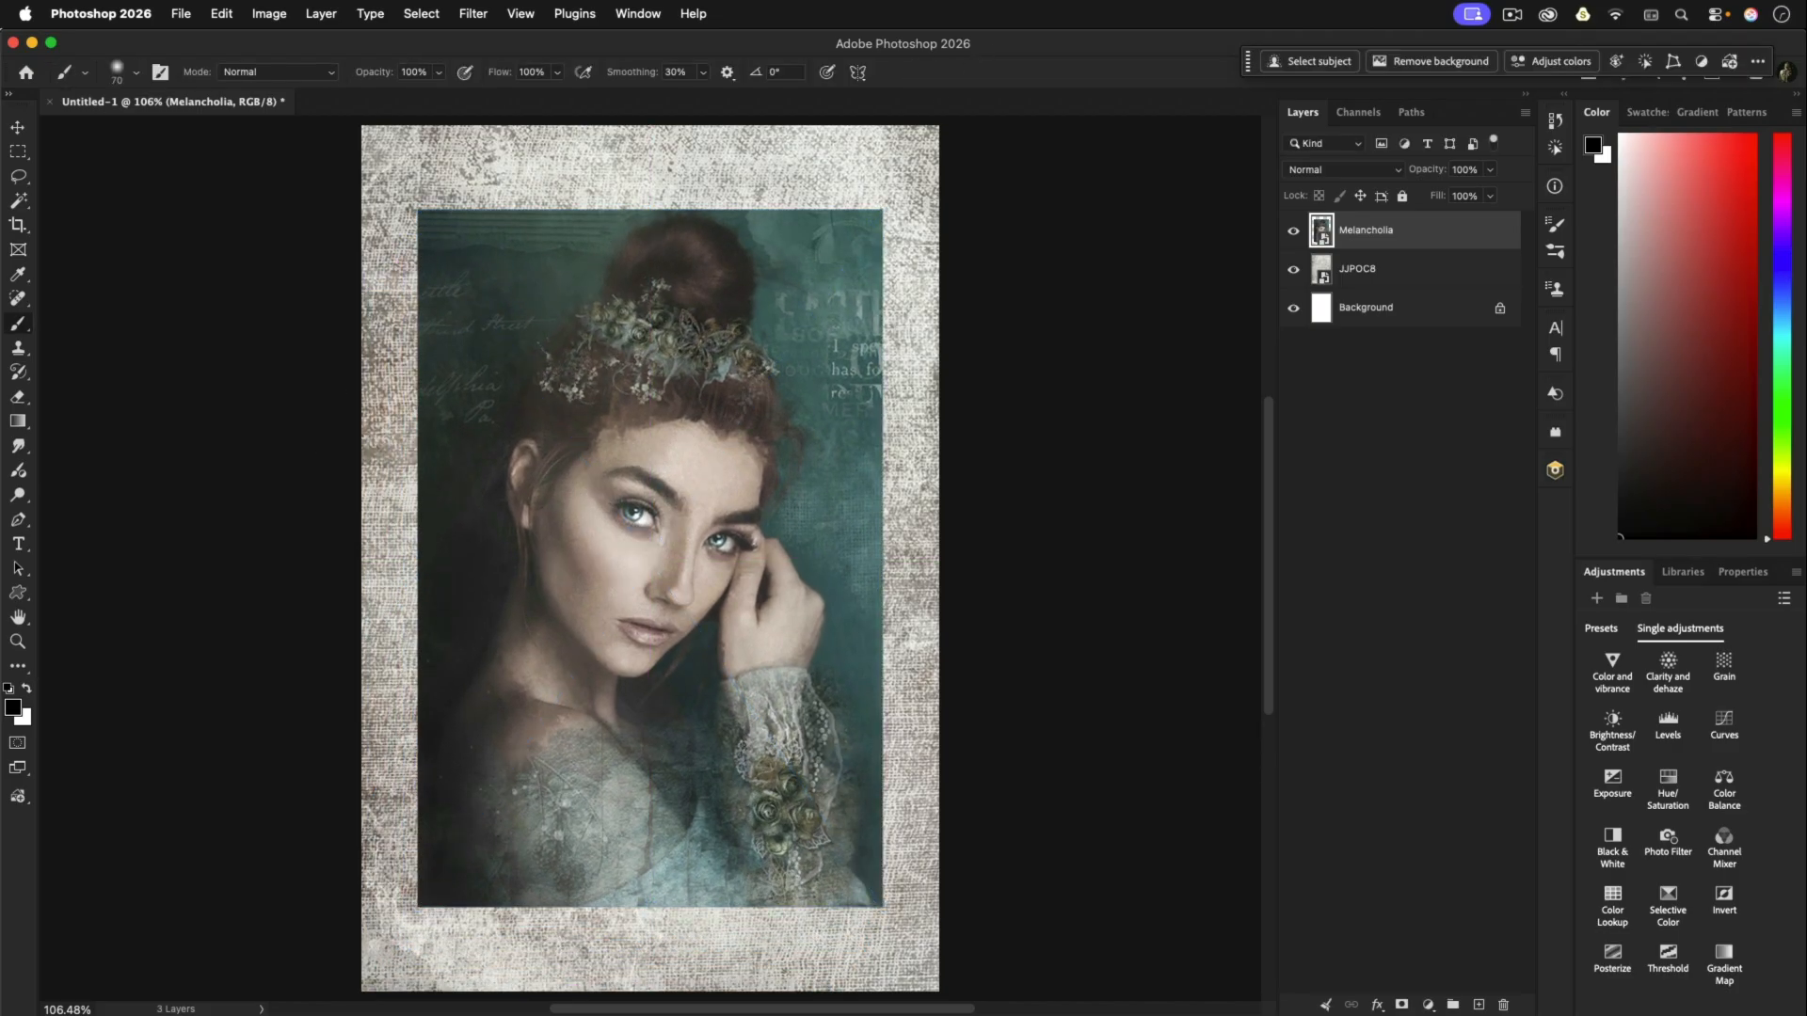
# Step: Place ele3.png over the portrait and resize it to about 88% width and 98% height to match the portrait's edges
pyautogui.press('super+Tab')
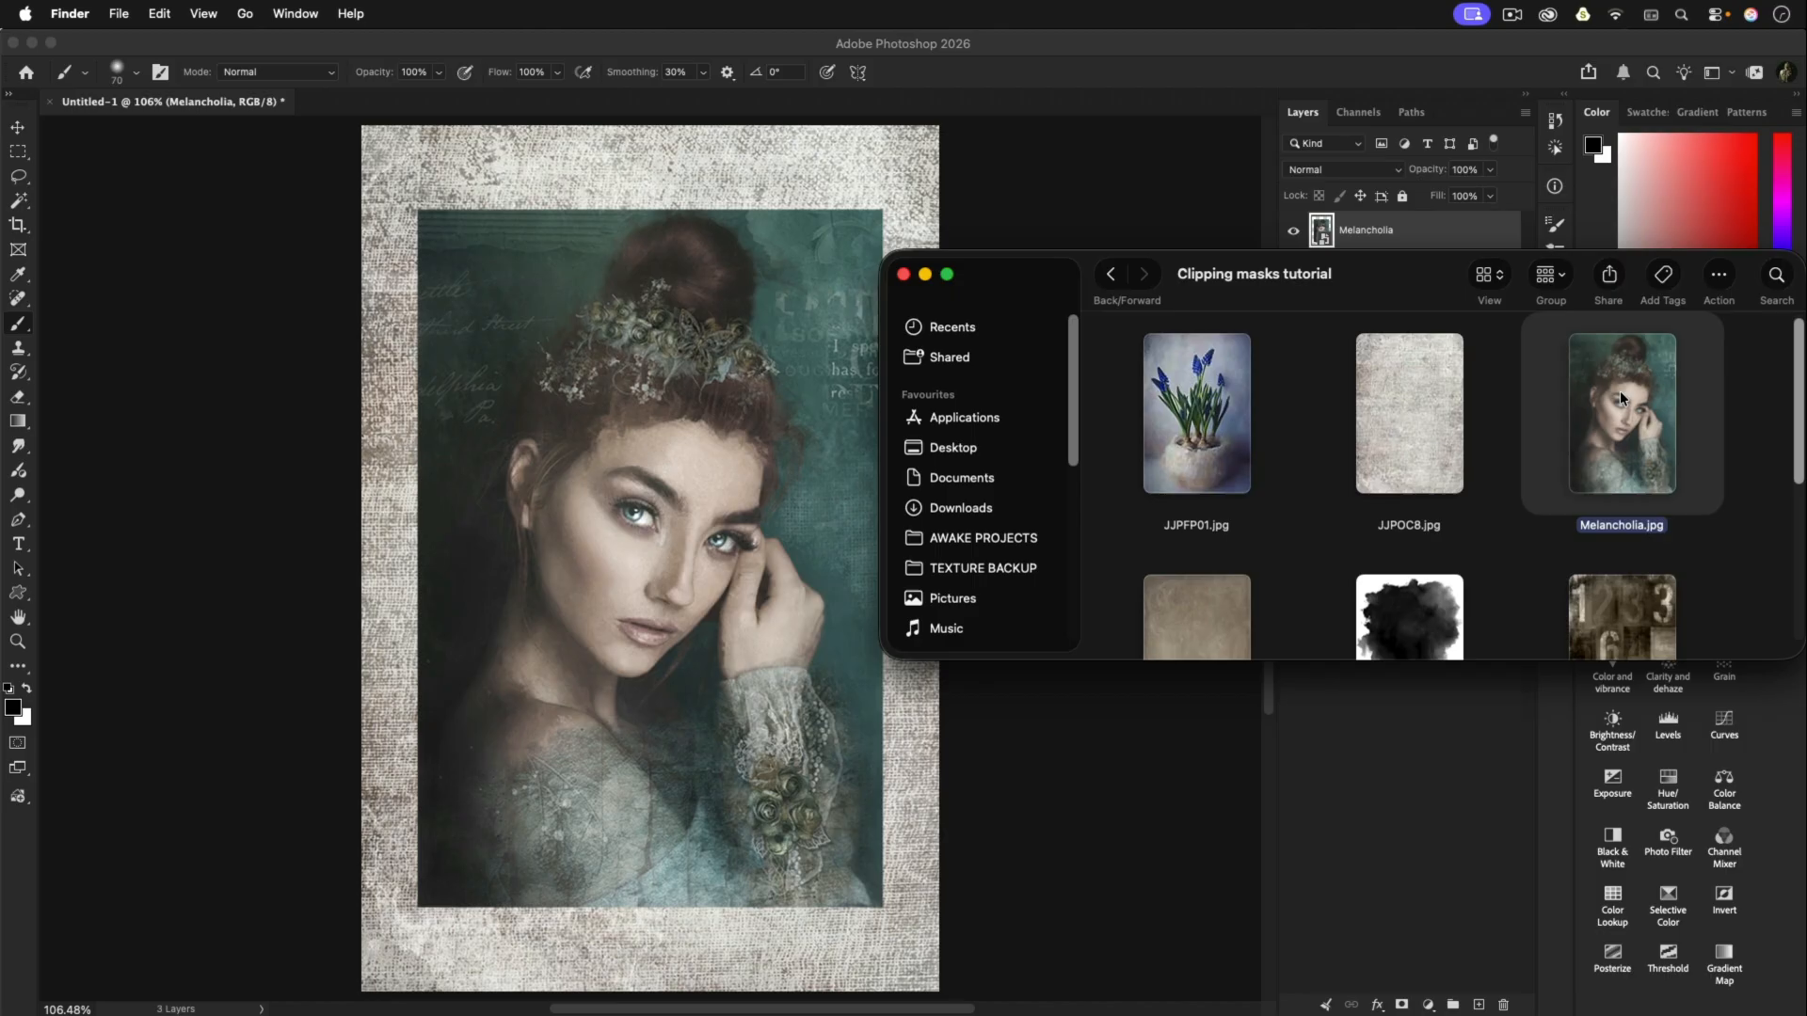
pyautogui.scroll(-5, 1621, 397)
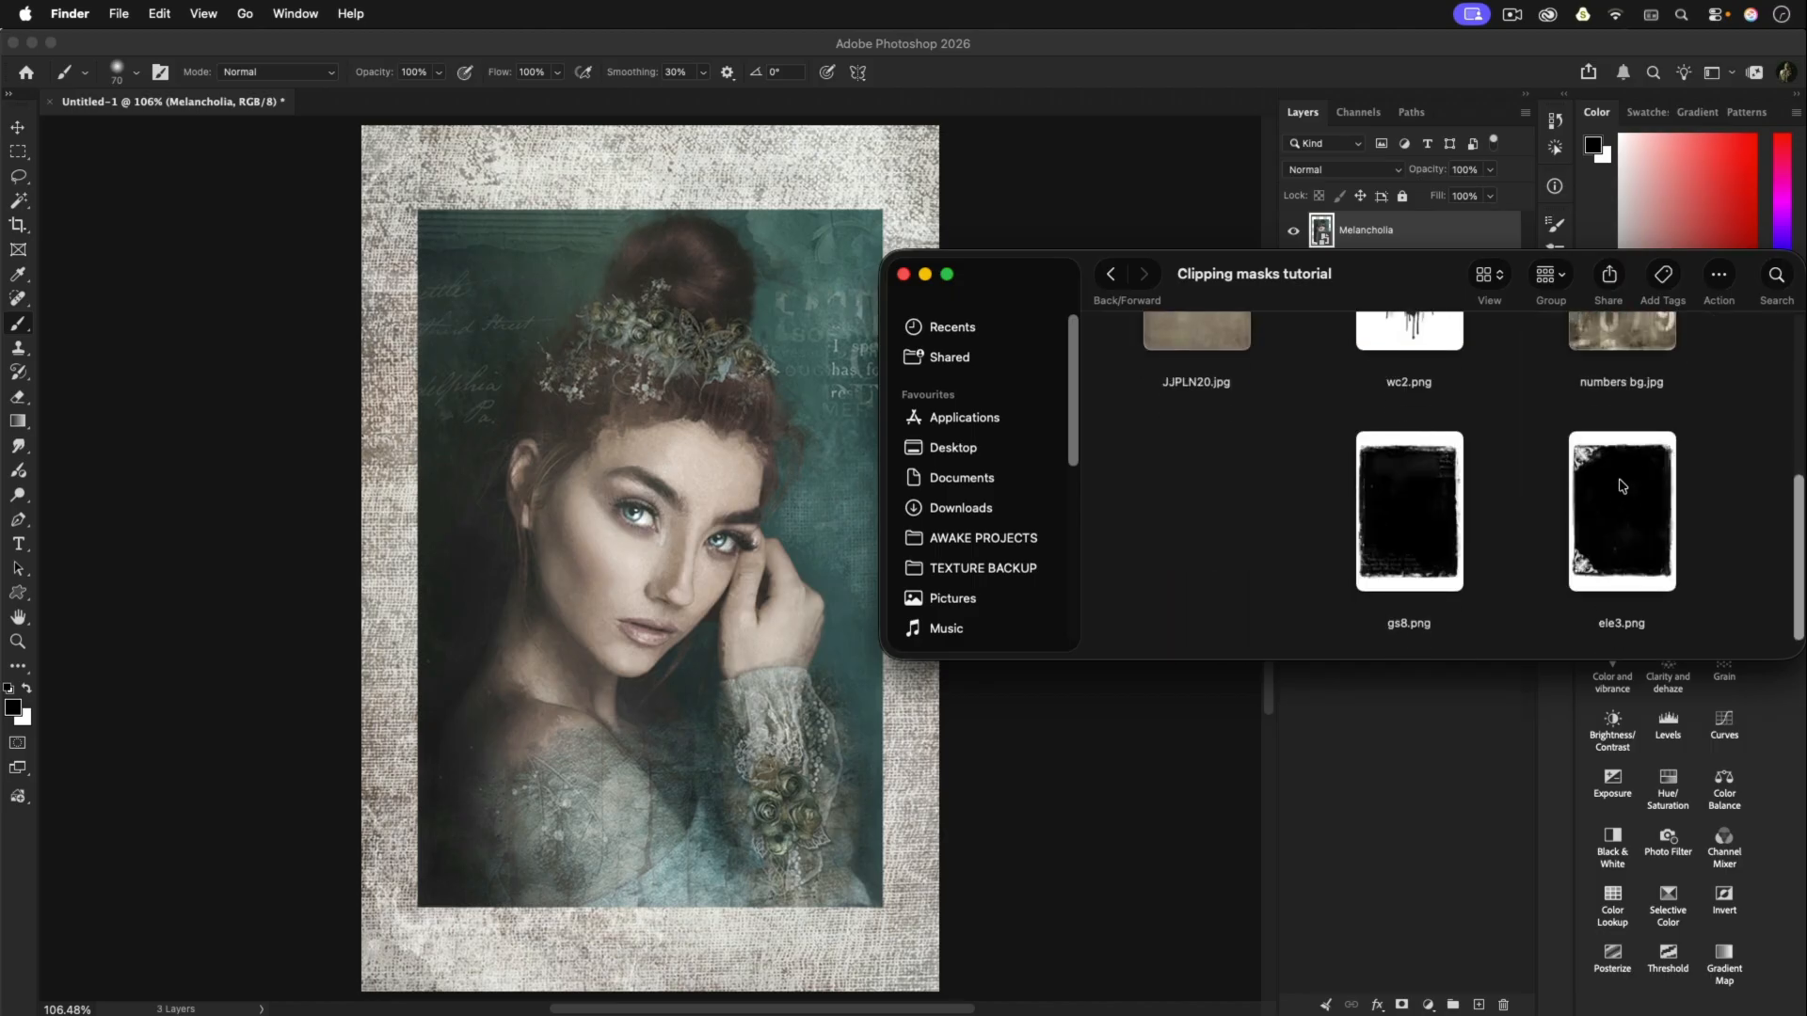
pyautogui.moveTo(1623, 487); pyautogui.dragTo(612, 362)
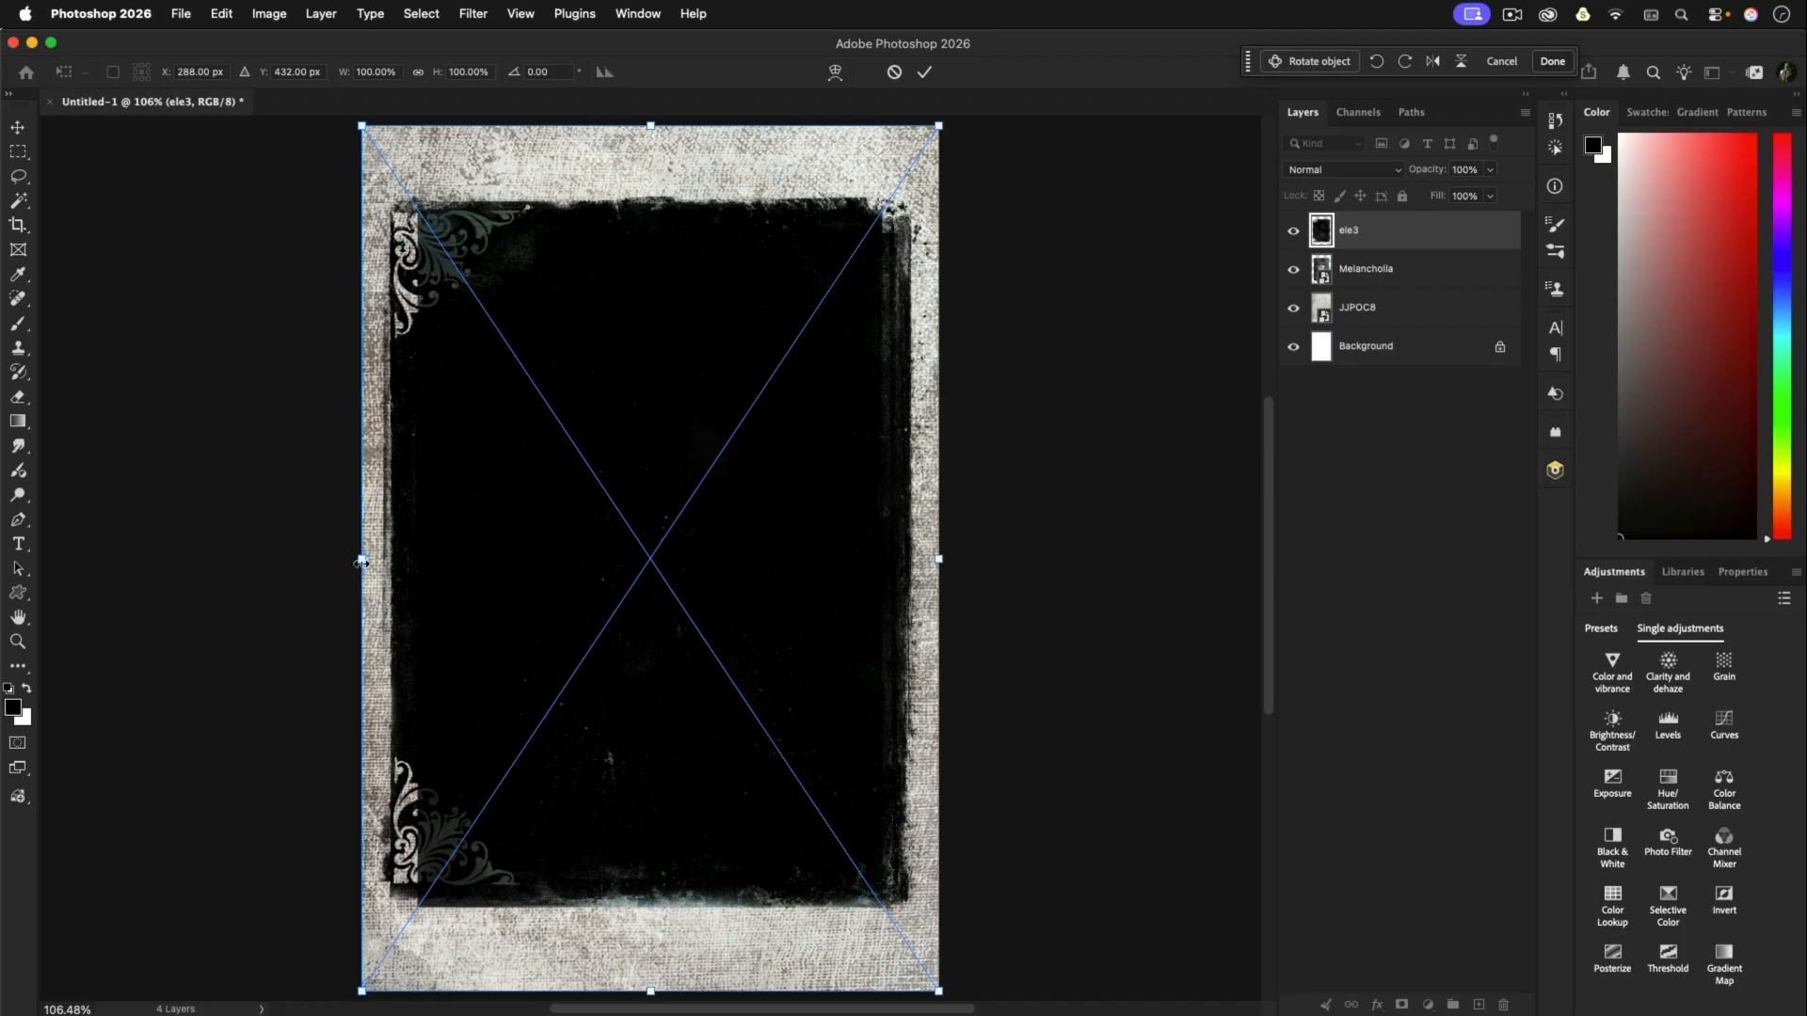
pyautogui.moveTo(363, 559); pyautogui.dragTo(403, 564)
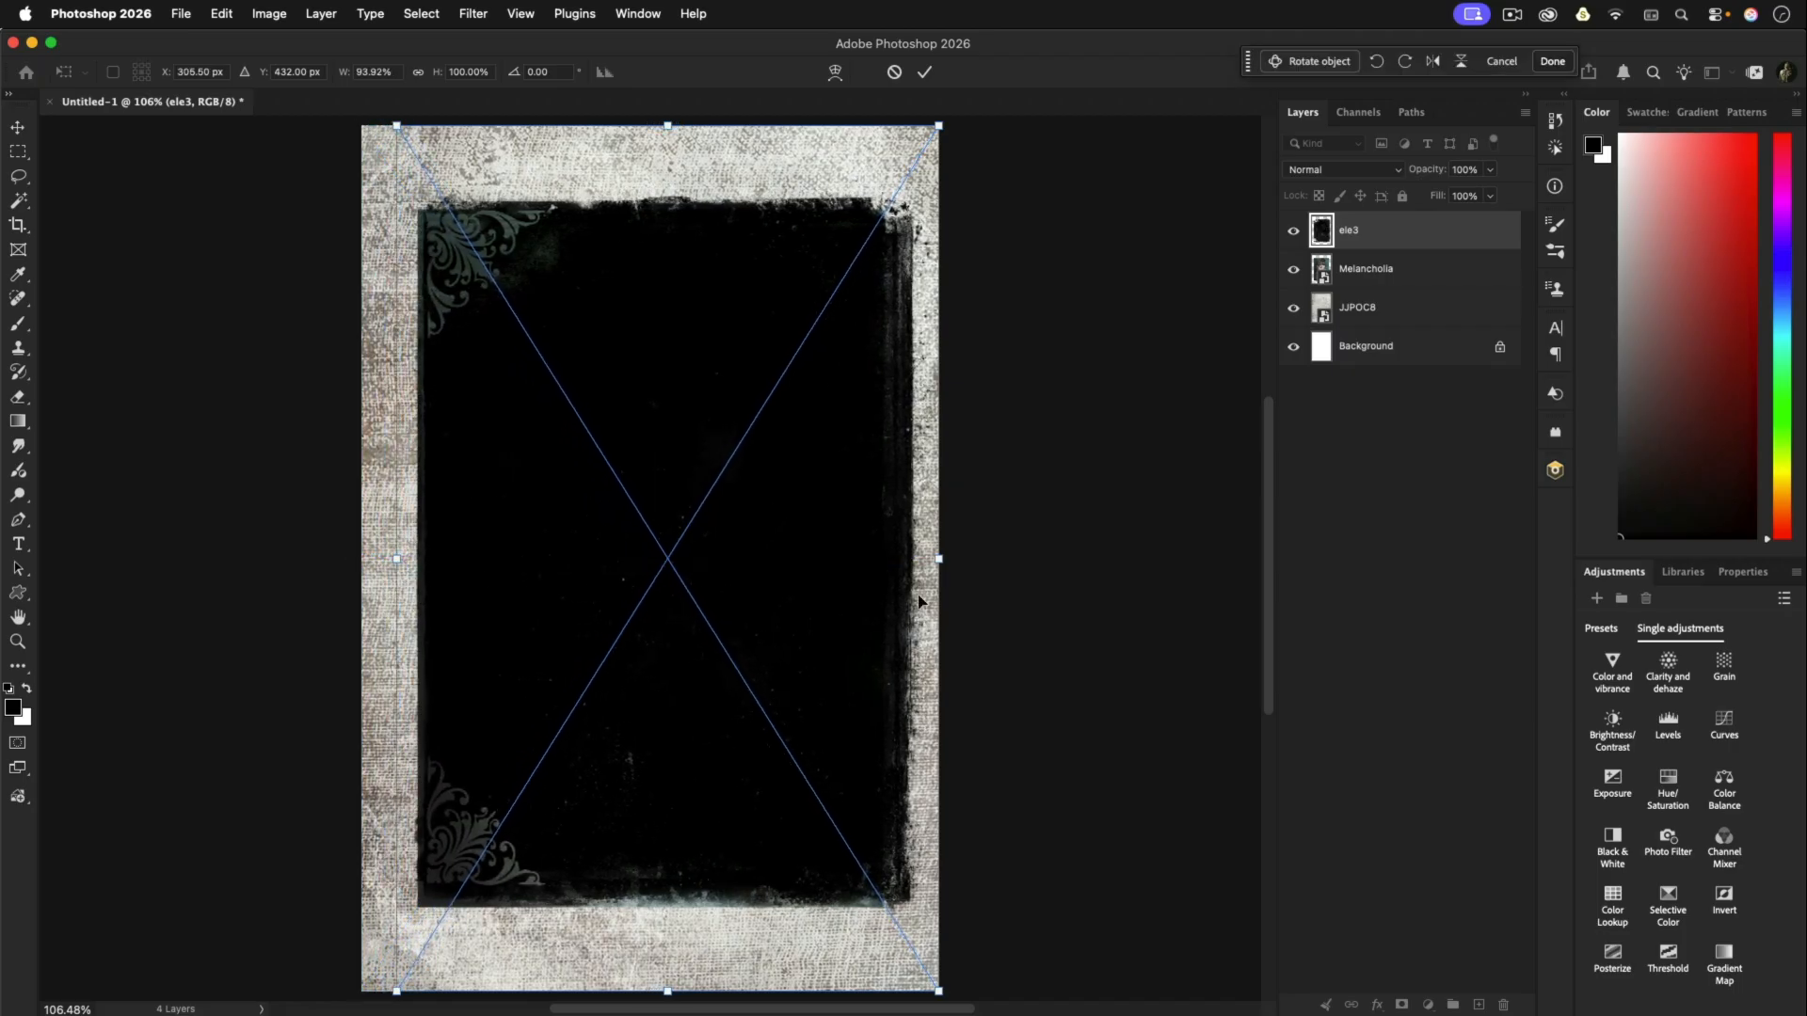
pyautogui.moveTo(939, 559)
pyautogui.mouseDown()
pyautogui.moveTo(885, 561)
pyautogui.moveTo(906, 562)
pyautogui.mouseUp()
pyautogui.moveTo(647, 123); pyautogui.dragTo(649, 144)
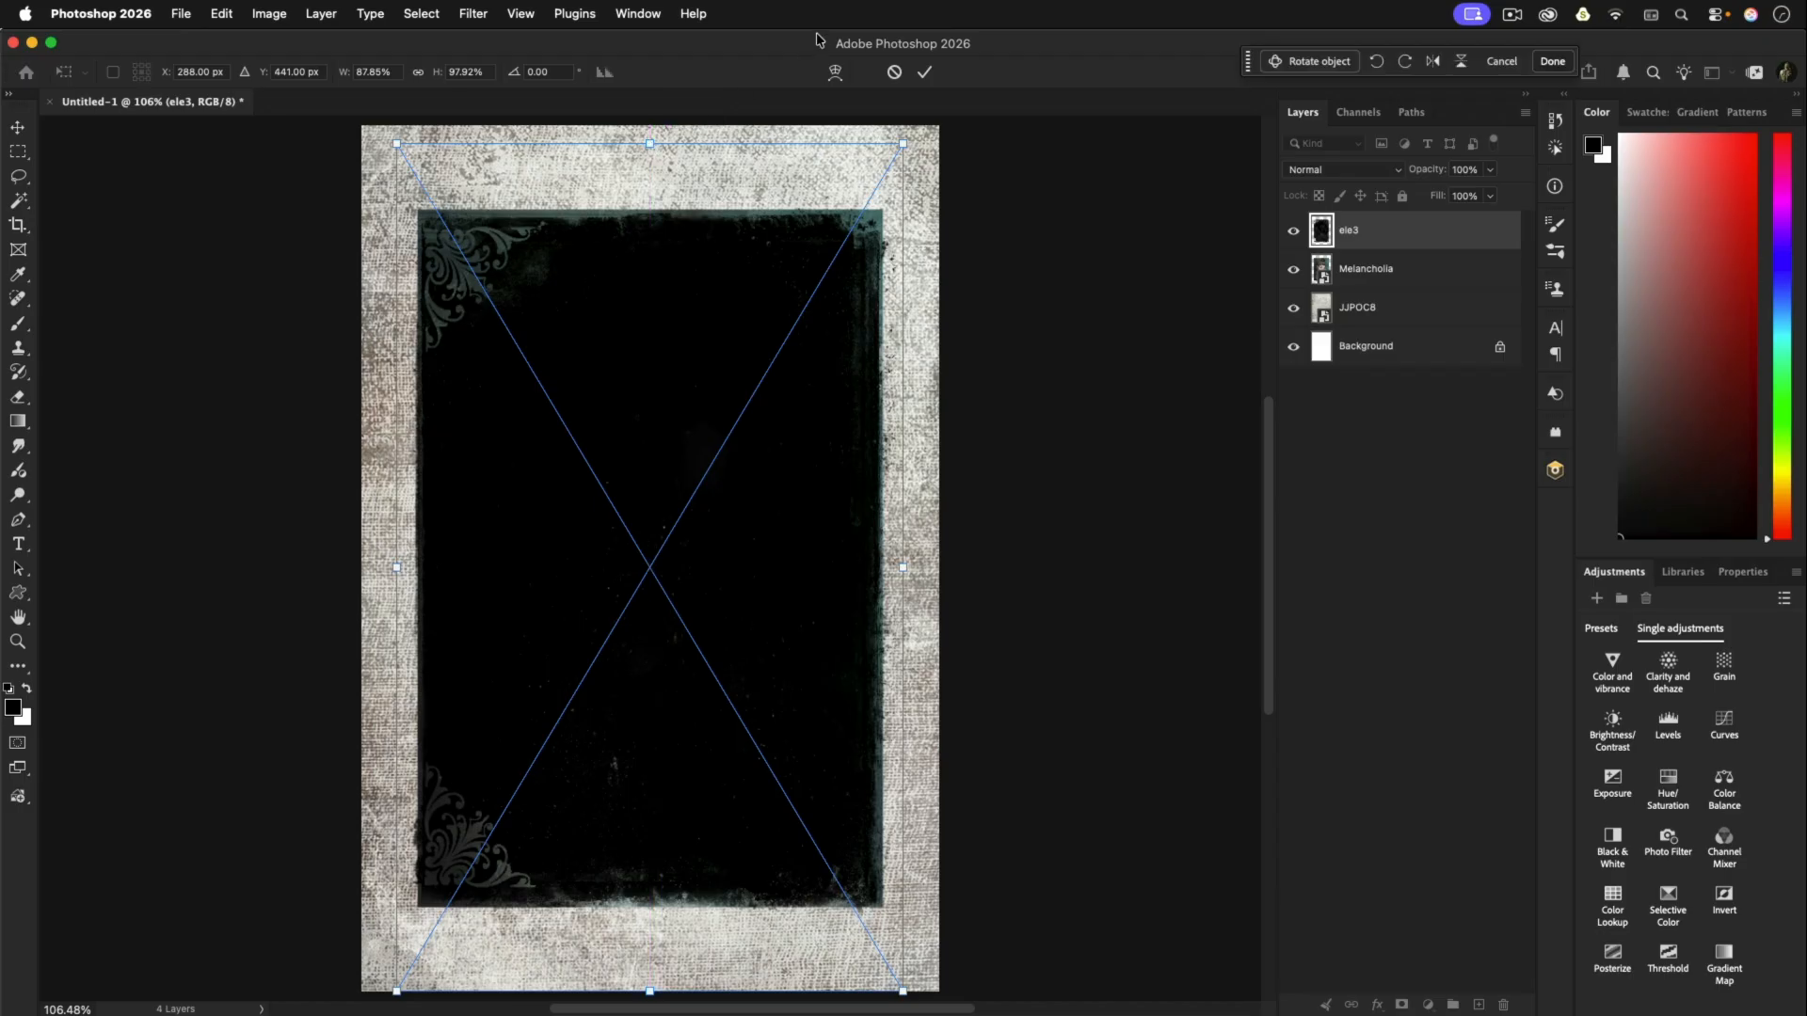
pyautogui.click(927, 73)
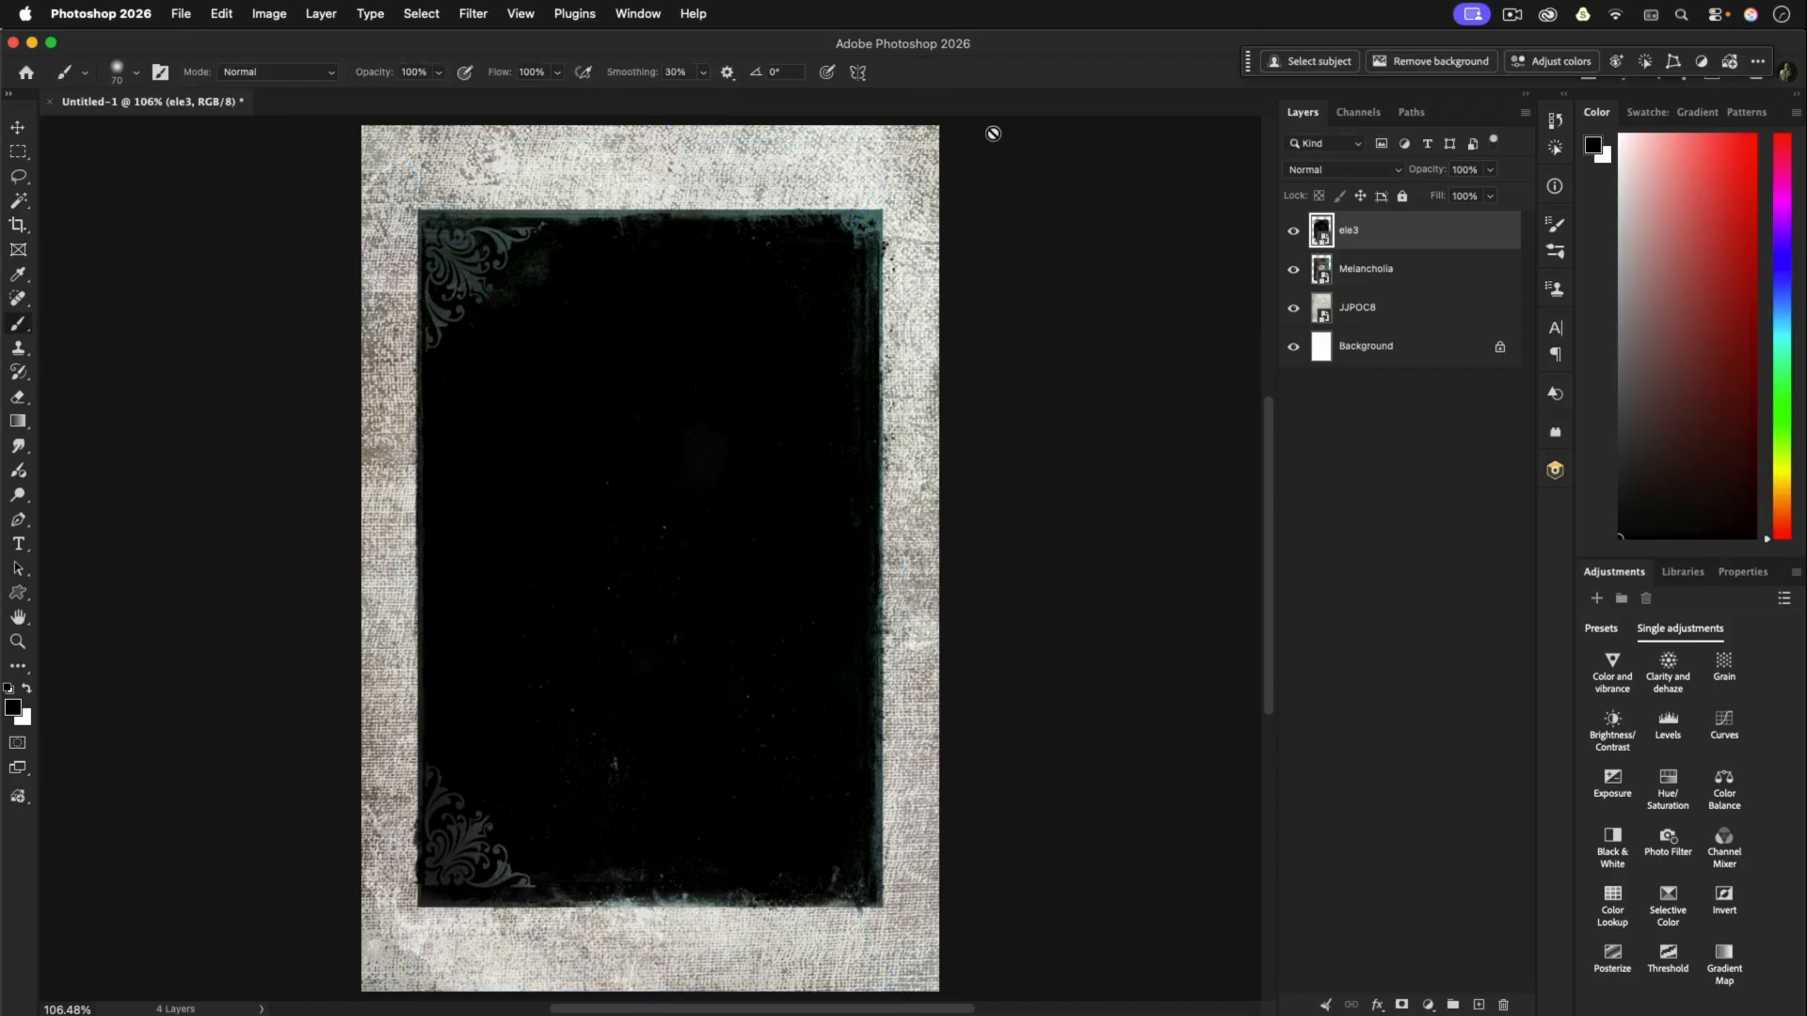
# Step: Move the ele3 layer below Melancholia and clip the Melancholia layer to it with a clipping mask
pyautogui.moveTo(1402, 232); pyautogui.dragTo(1399, 276)
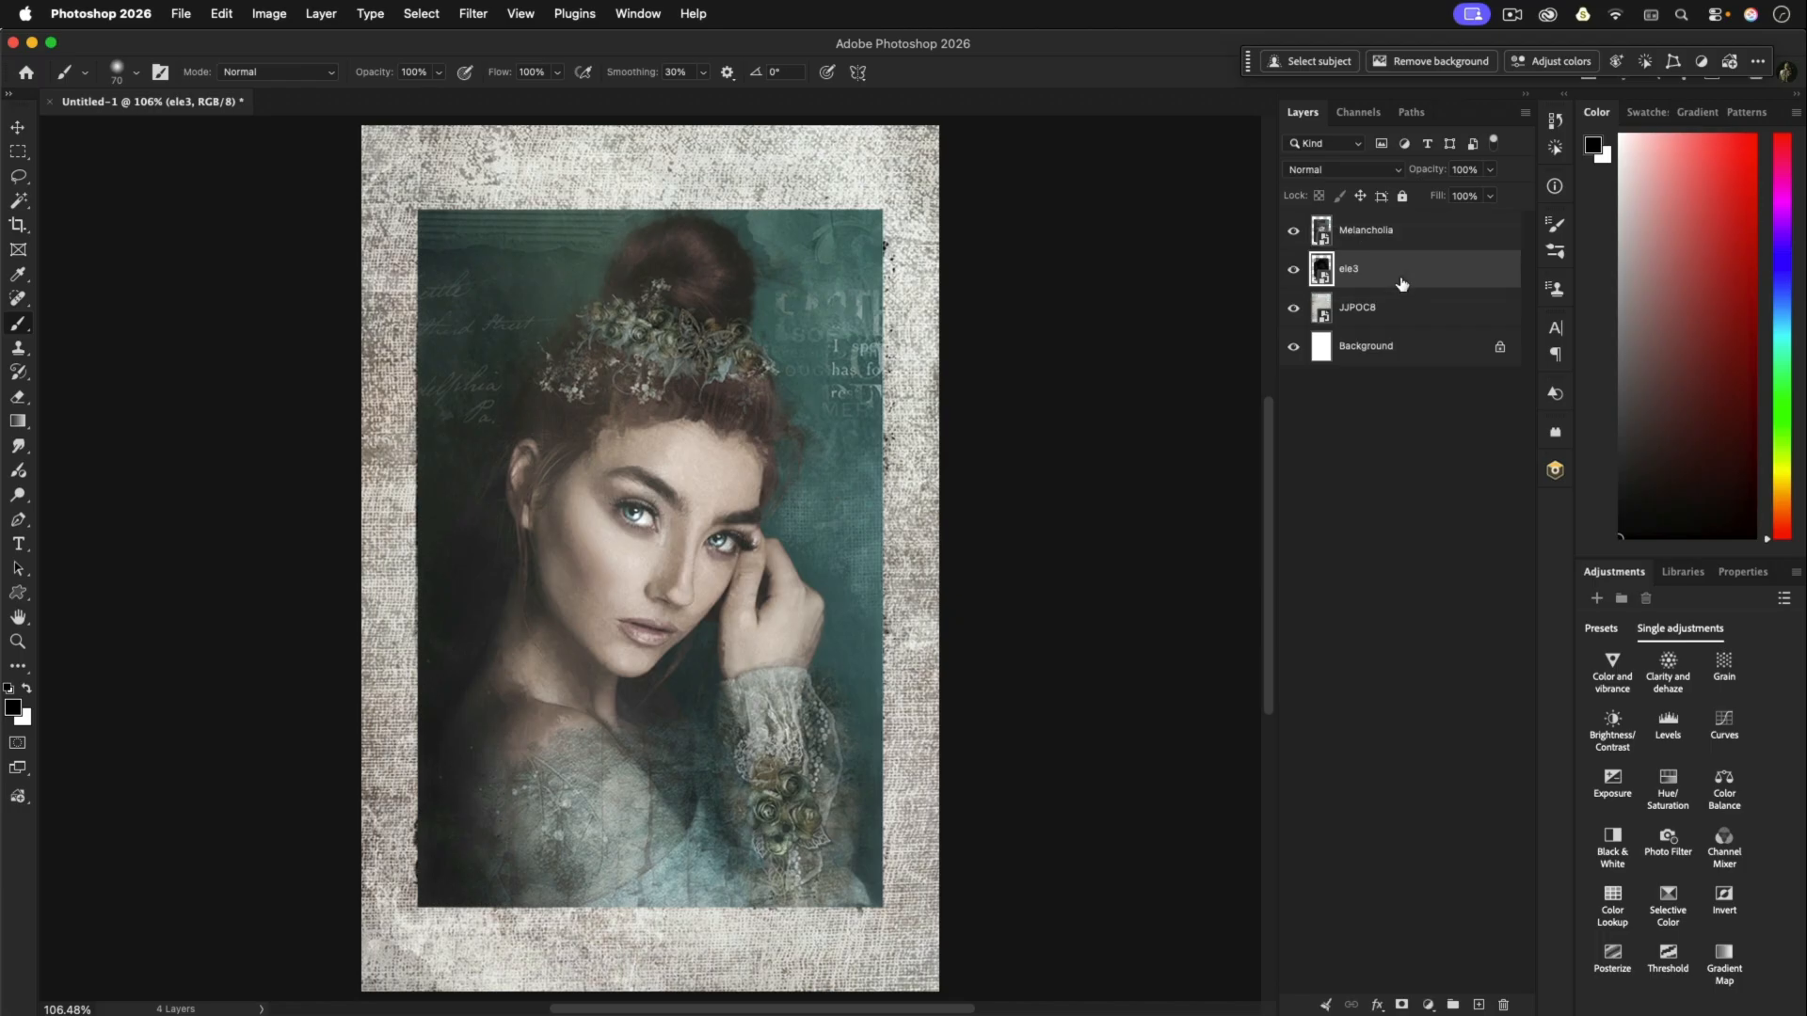
pyautogui.click(1372, 232)
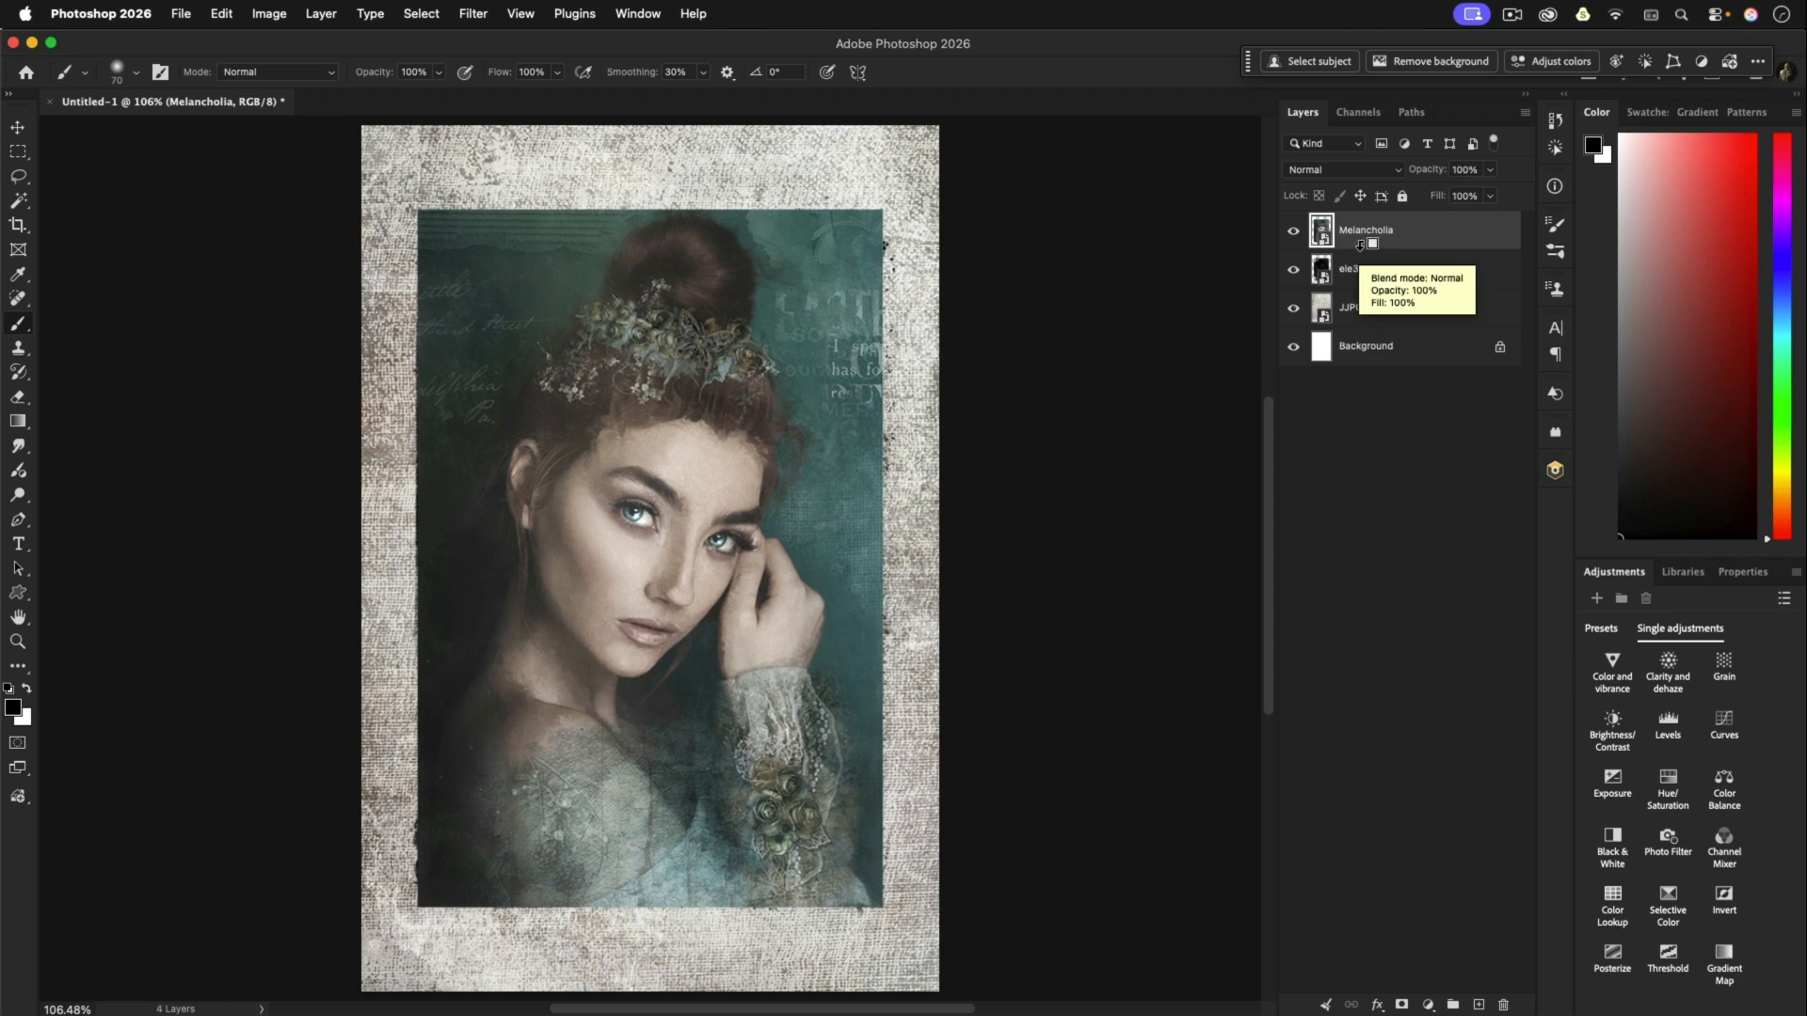
pyautogui.keyDown('alt'); pyautogui.click(1359, 248); pyautogui.keyUp('alt')
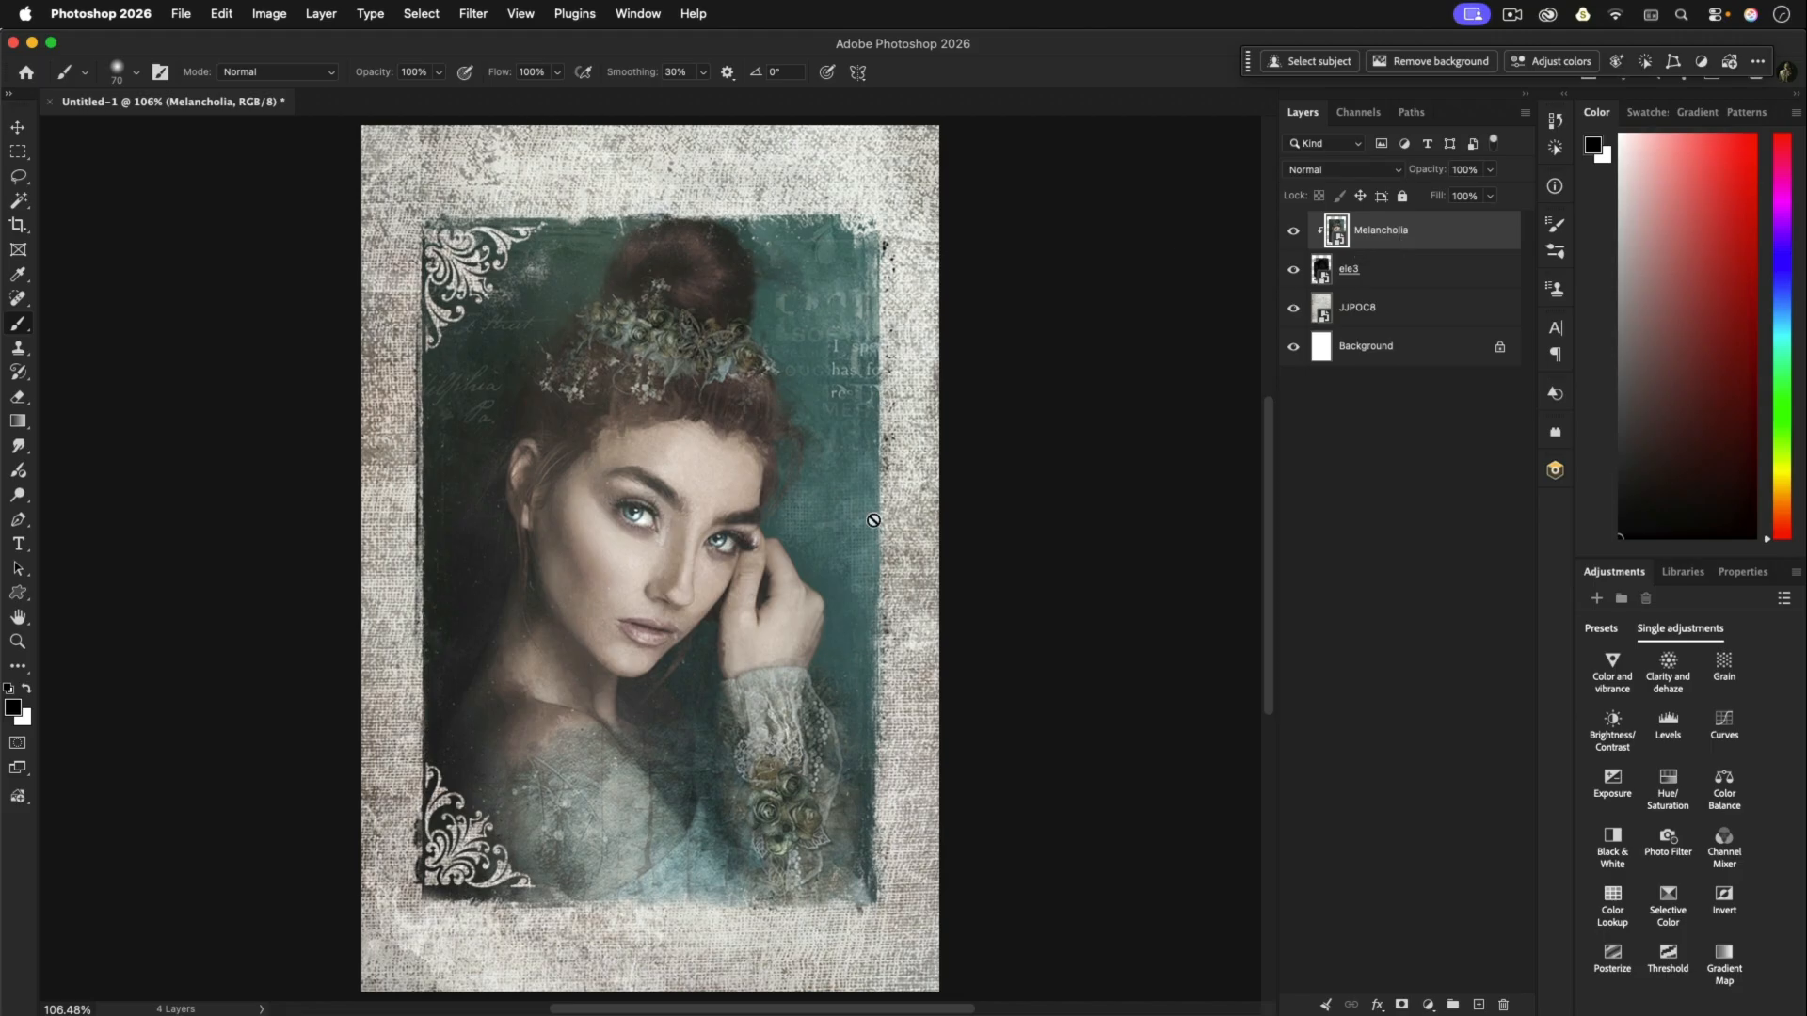
# Step: Shrink the ele3 mask shape in height and width so its grunge edges sit inside the portrait
pyautogui.click(1357, 273)
pyautogui.press('super+t')
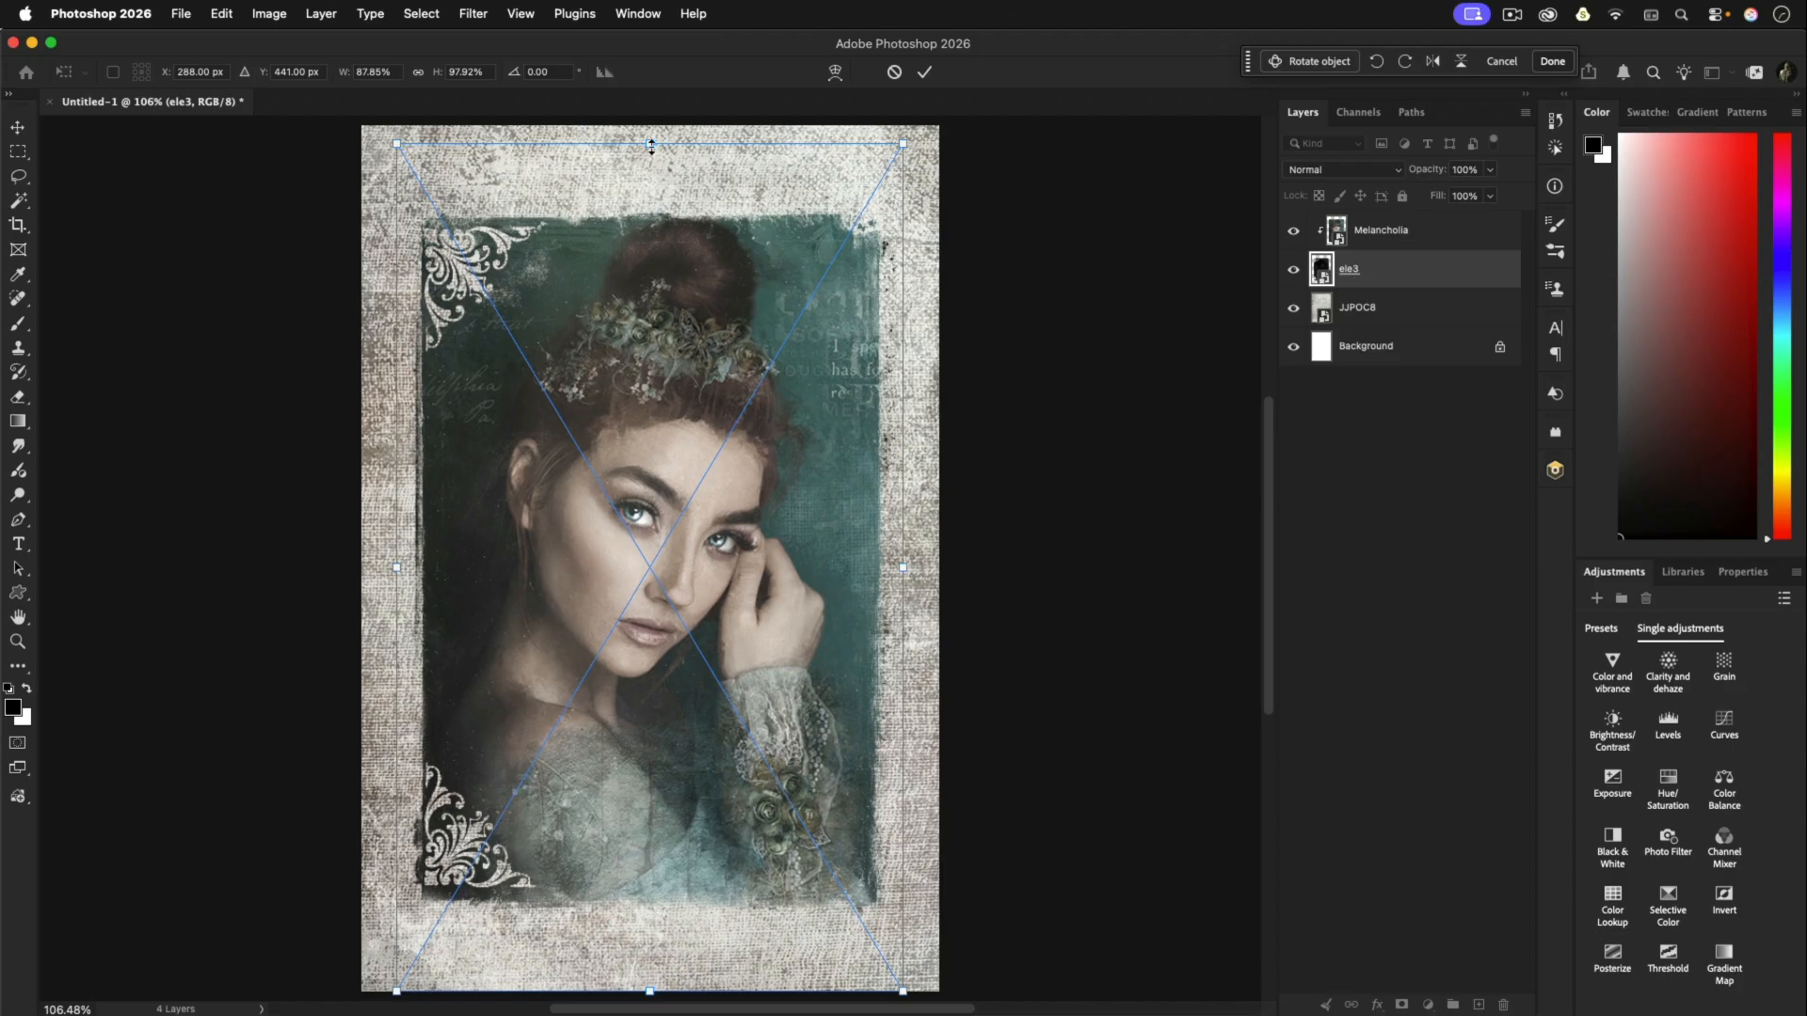
pyautogui.moveTo(653, 144); pyautogui.dragTo(672, 212)
pyautogui.moveTo(906, 625)
pyautogui.mouseDown()
pyautogui.moveTo(941, 621)
pyautogui.moveTo(866, 624)
pyautogui.moveTo(939, 624)
pyautogui.moveTo(877, 619)
pyautogui.moveTo(932, 621)
pyautogui.moveTo(893, 619)
pyautogui.mouseUp()
pyautogui.moveTo(393, 635); pyautogui.dragTo(414, 633)
pyautogui.press('Return')
pyautogui.press('b')
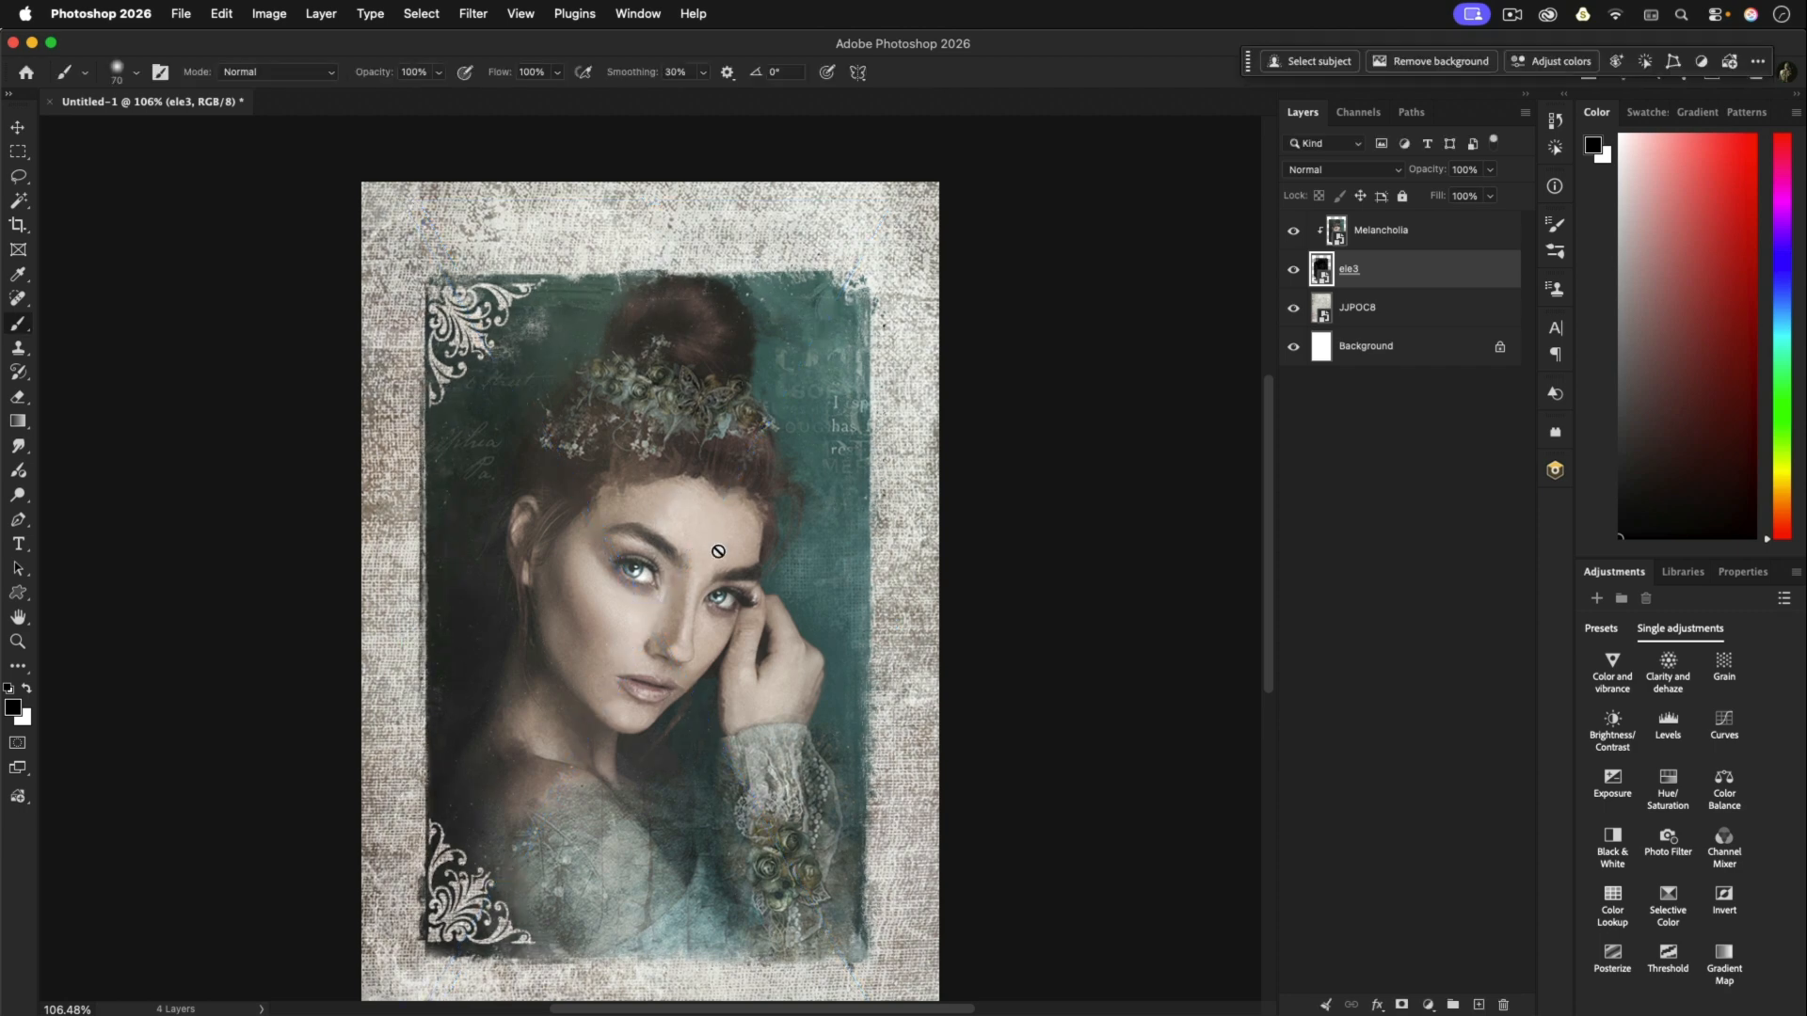
# Step: Enlarge the clipped Melancholia portrait beyond the ele3 mask shape and reposition it so the face fills the frame
pyautogui.click(1389, 238)
pyautogui.press('super+t')
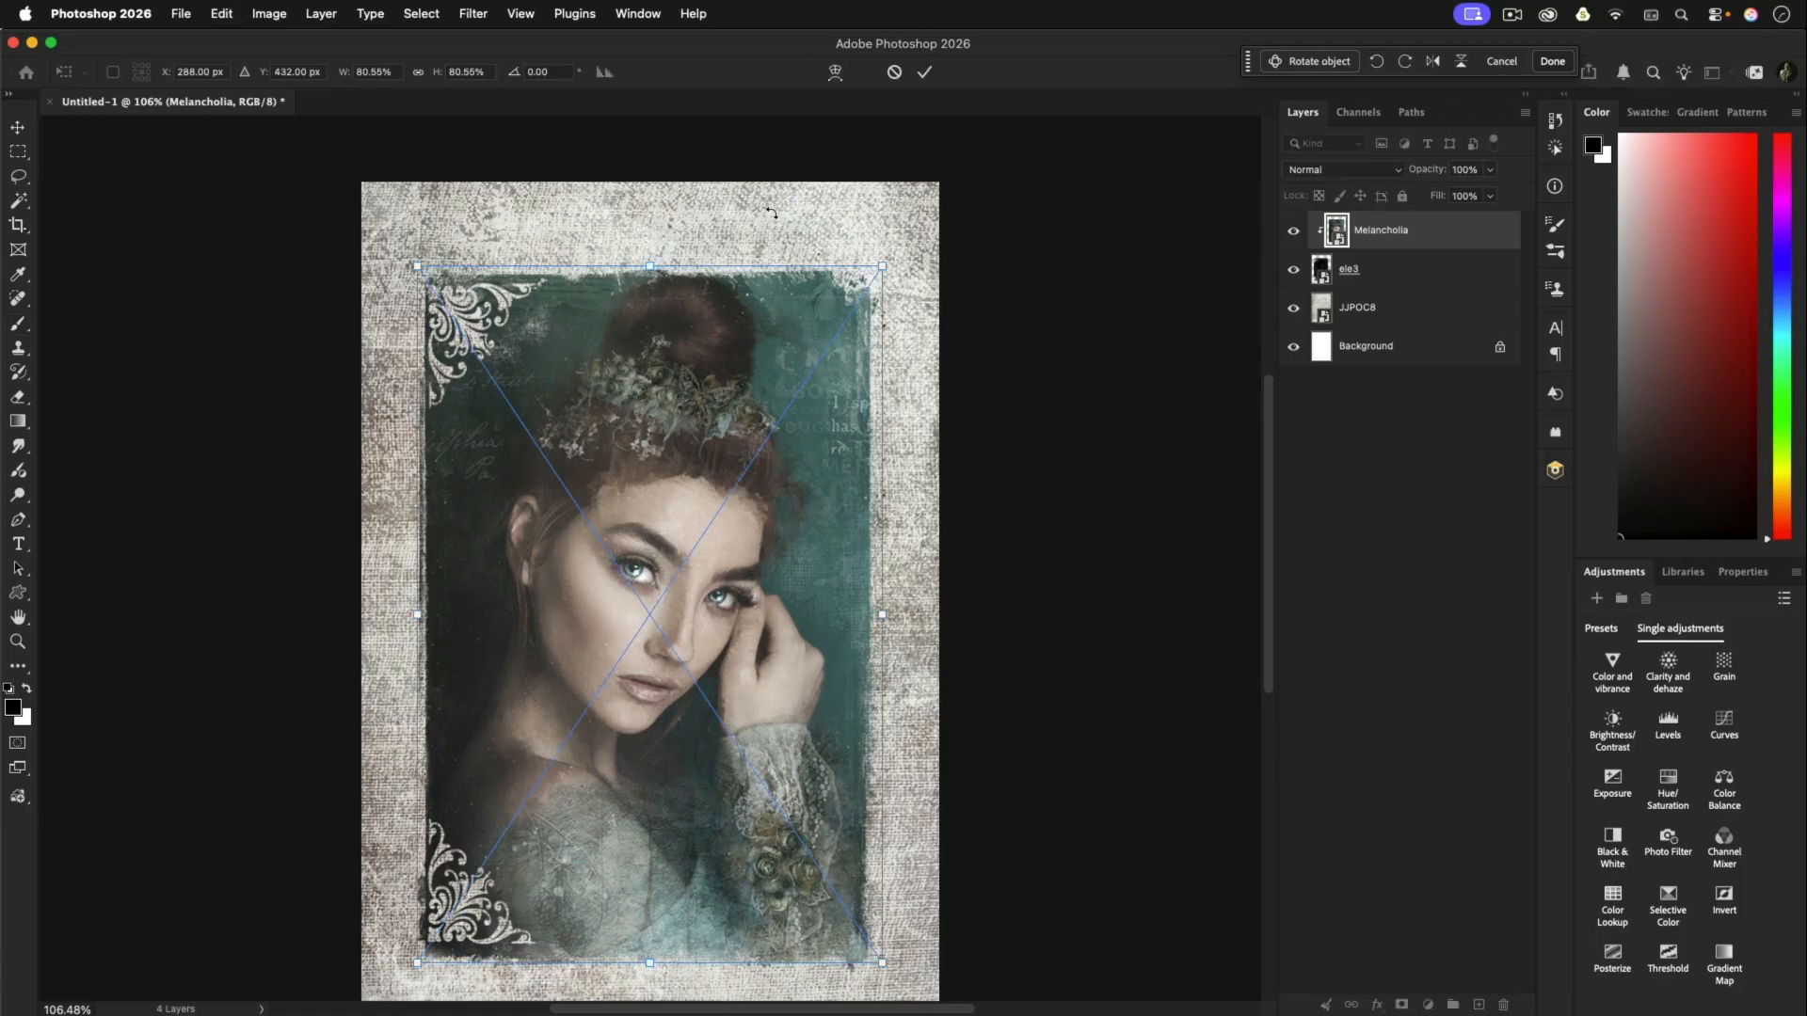
pyautogui.click(421, 74)
pyautogui.moveTo(419, 268); pyautogui.dragTo(390, 226)
pyautogui.moveTo(880, 230); pyautogui.dragTo(926, 161)
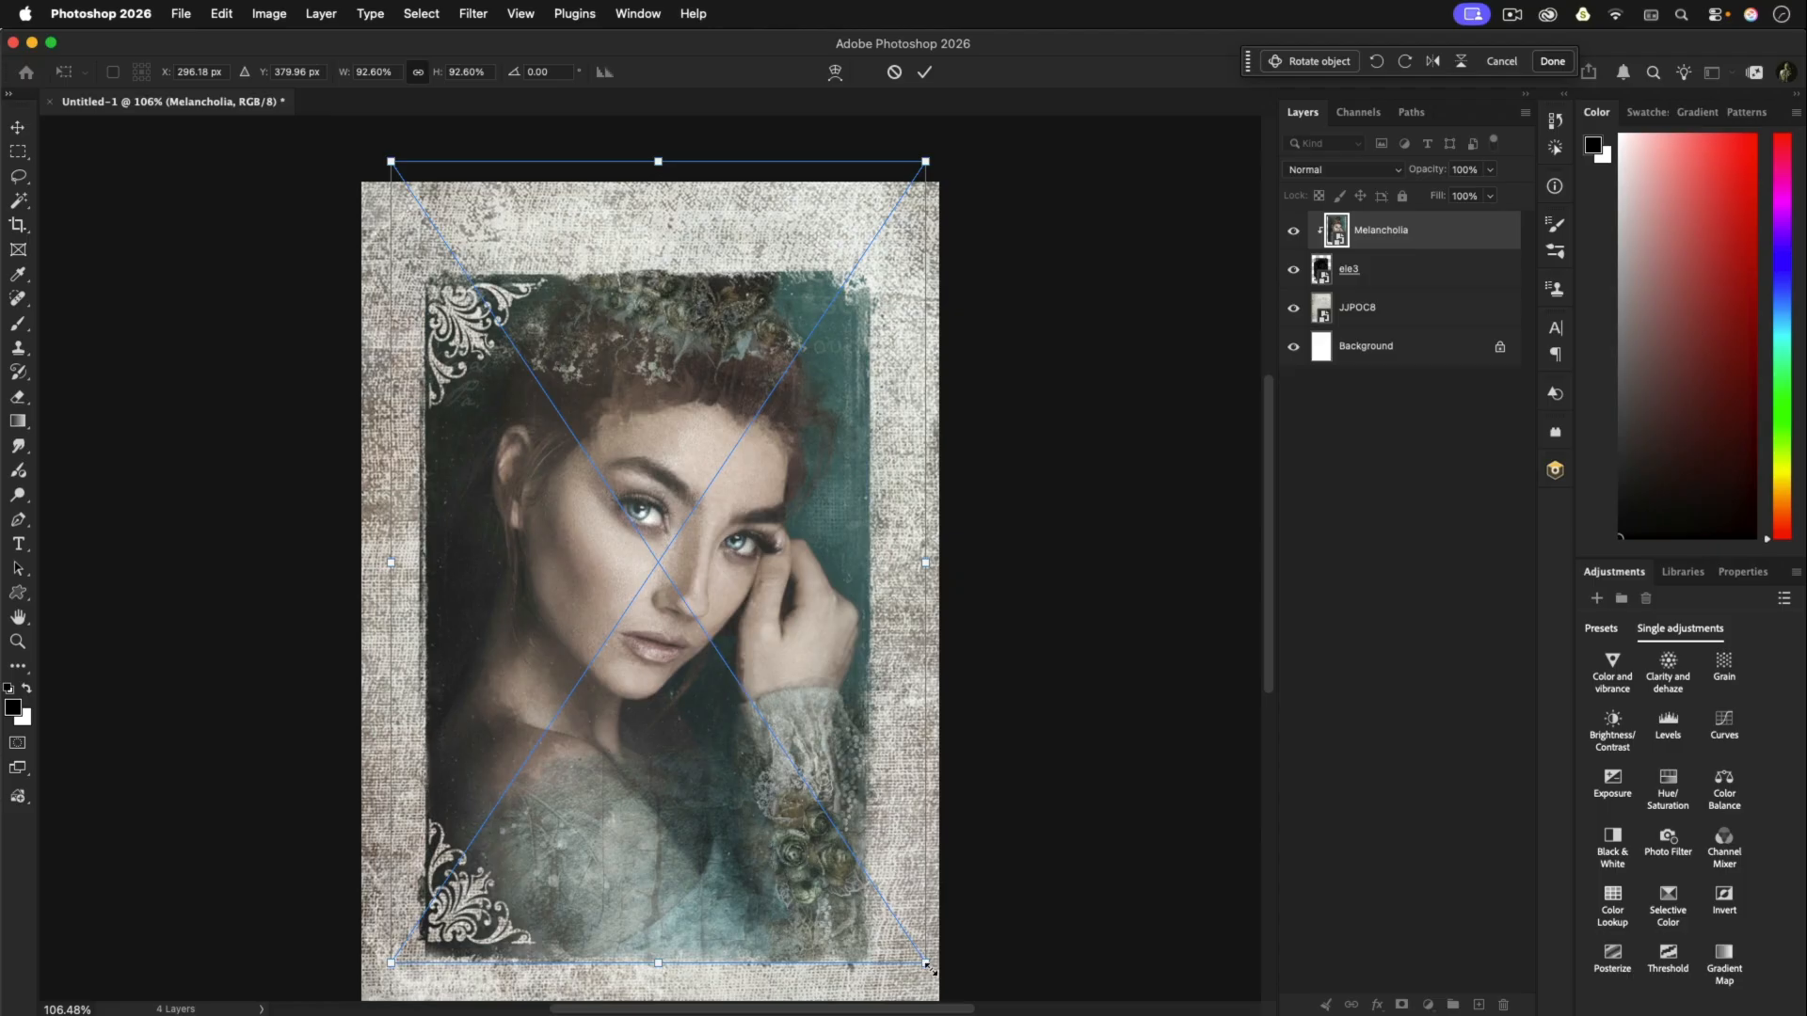
pyautogui.moveTo(928, 965); pyautogui.dragTo(943, 979)
pyautogui.moveTo(715, 527)
pyautogui.mouseDown()
pyautogui.moveTo(687, 527)
pyautogui.moveTo(720, 579)
pyautogui.moveTo(647, 518)
pyautogui.moveTo(719, 555)
pyautogui.moveTo(707, 568)
pyautogui.mouseUp()
pyautogui.press('Return')
pyautogui.press('b')
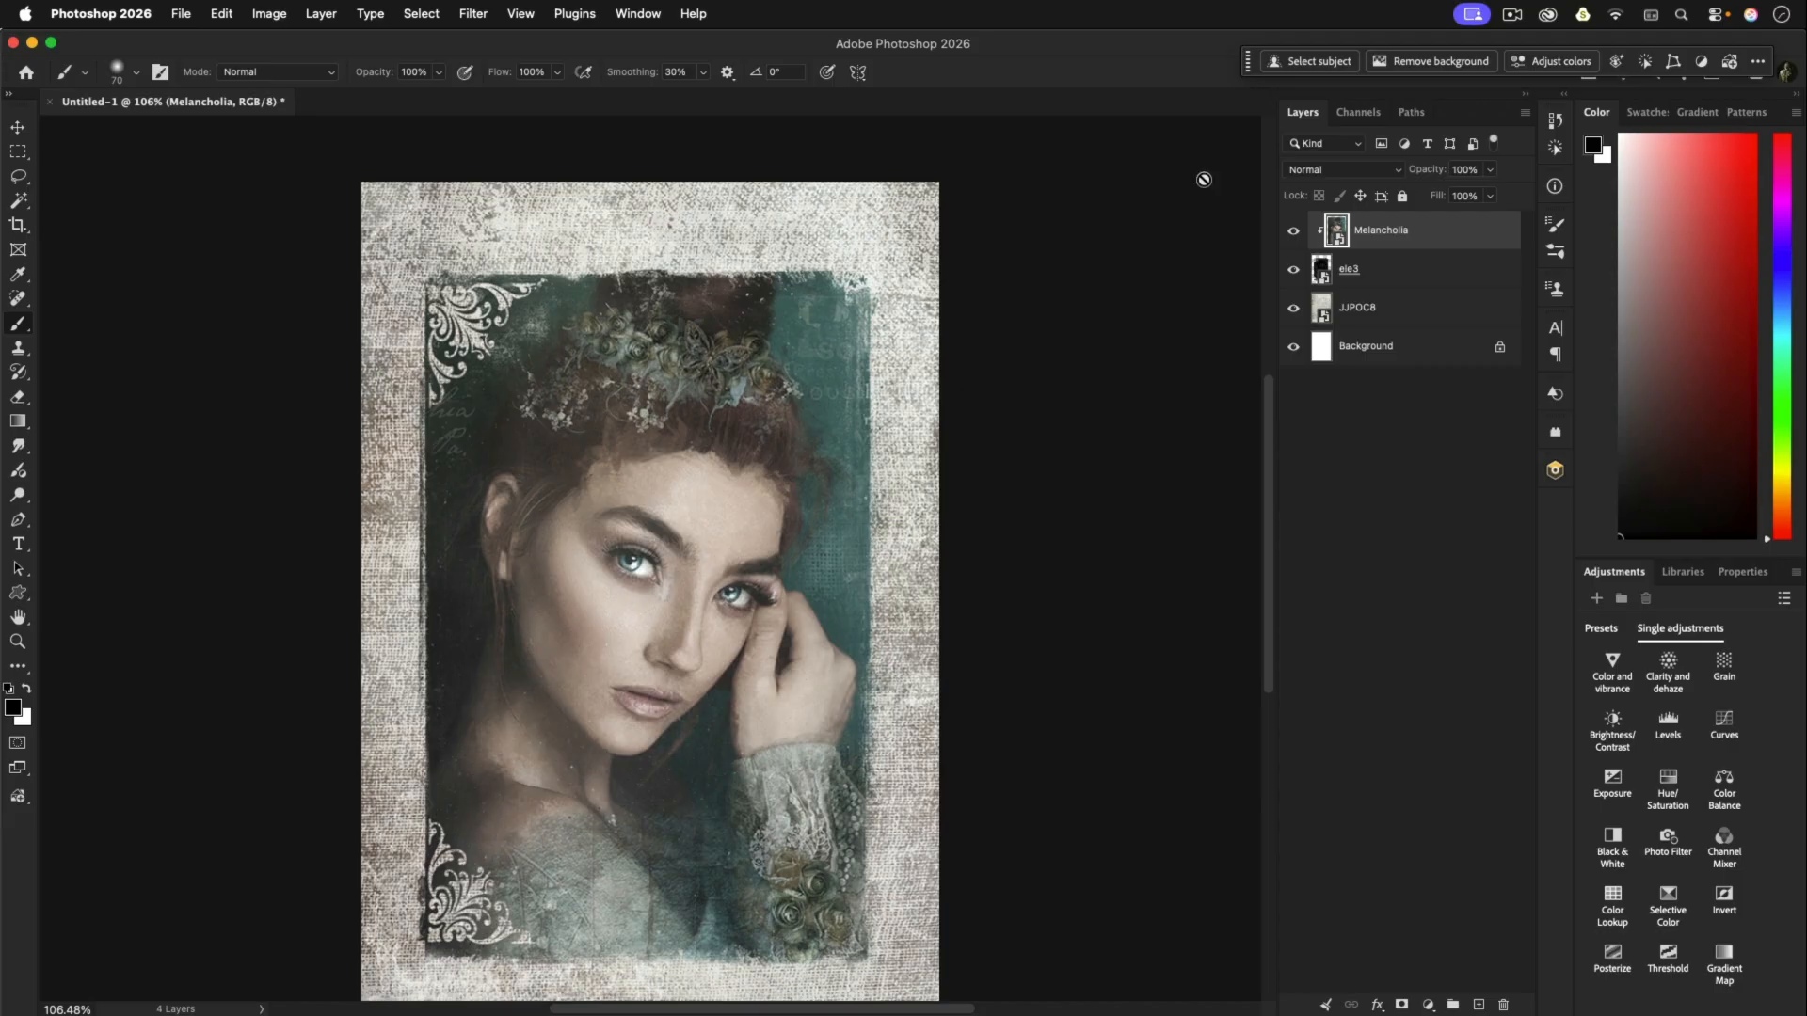
# Step: Group the Melancholia and ele3 layers, scale the group to about 115% and centre it on the canvas
pyautogui.keyDown('shift'); pyautogui.click(1399, 276); pyautogui.keyUp('shift')
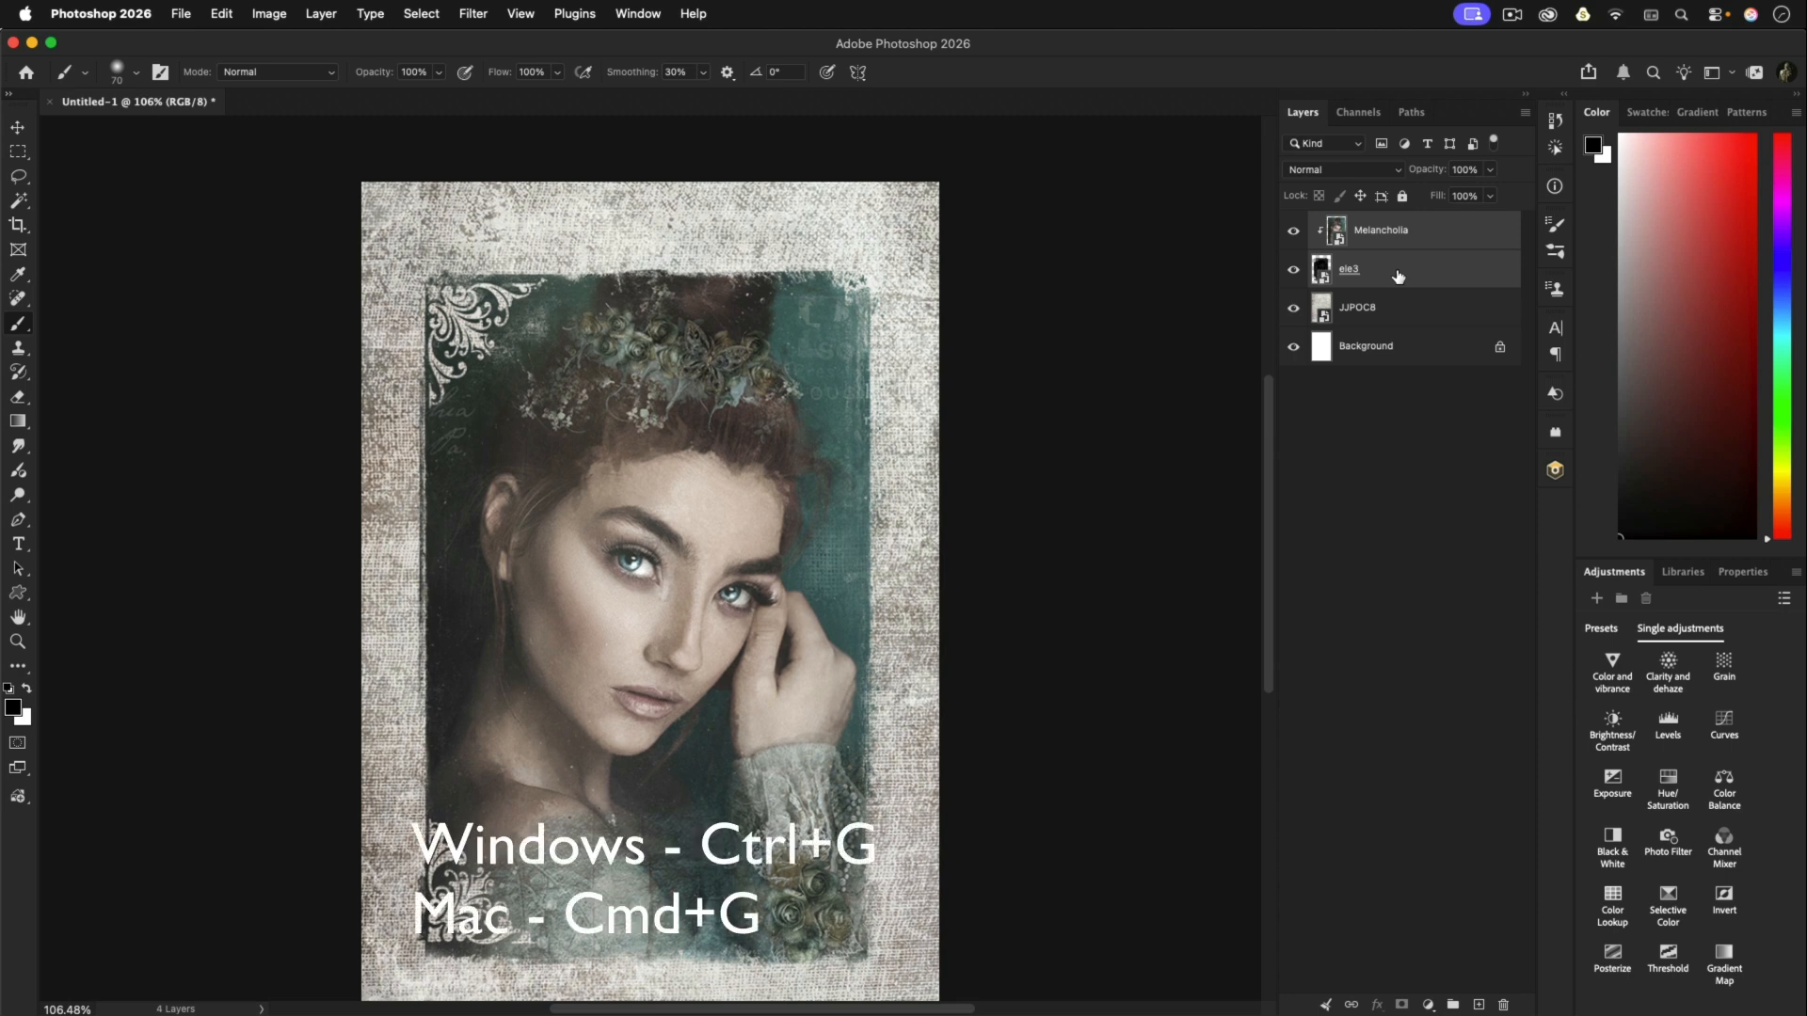
pyautogui.press('super+g')
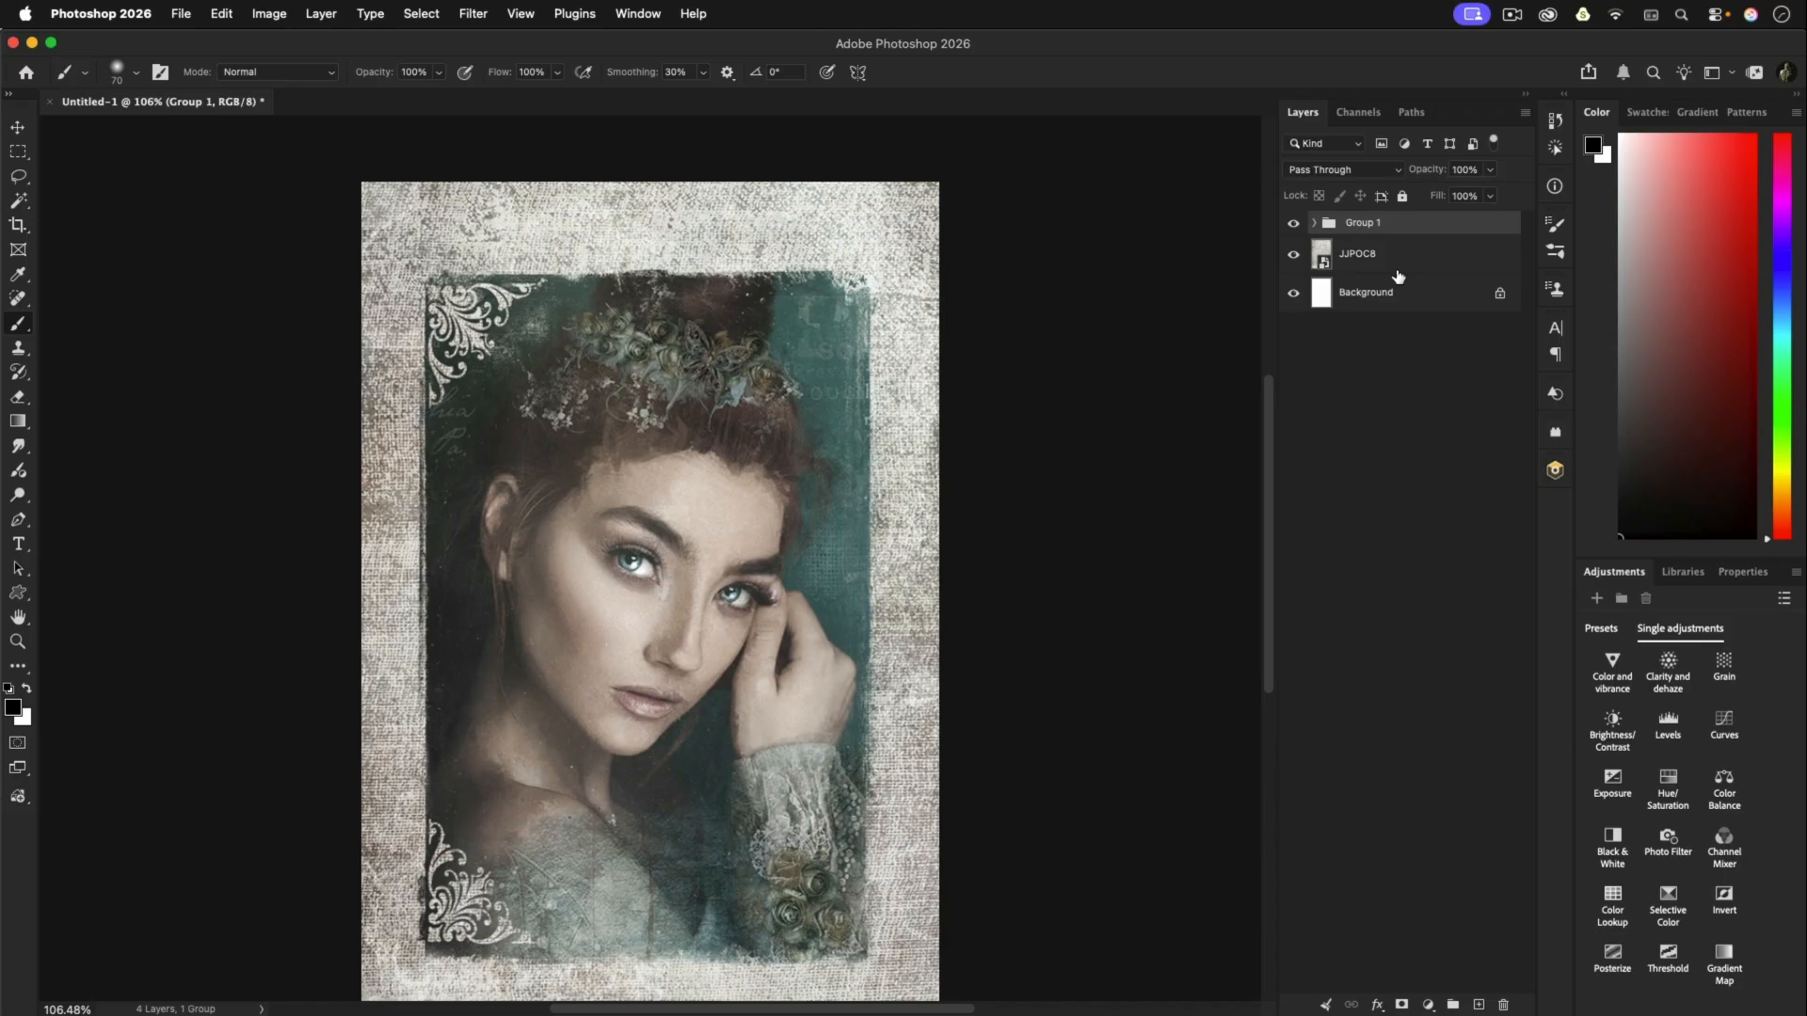
pyautogui.press('super+t')
pyautogui.moveTo(373, 199); pyautogui.dragTo(352, 173)
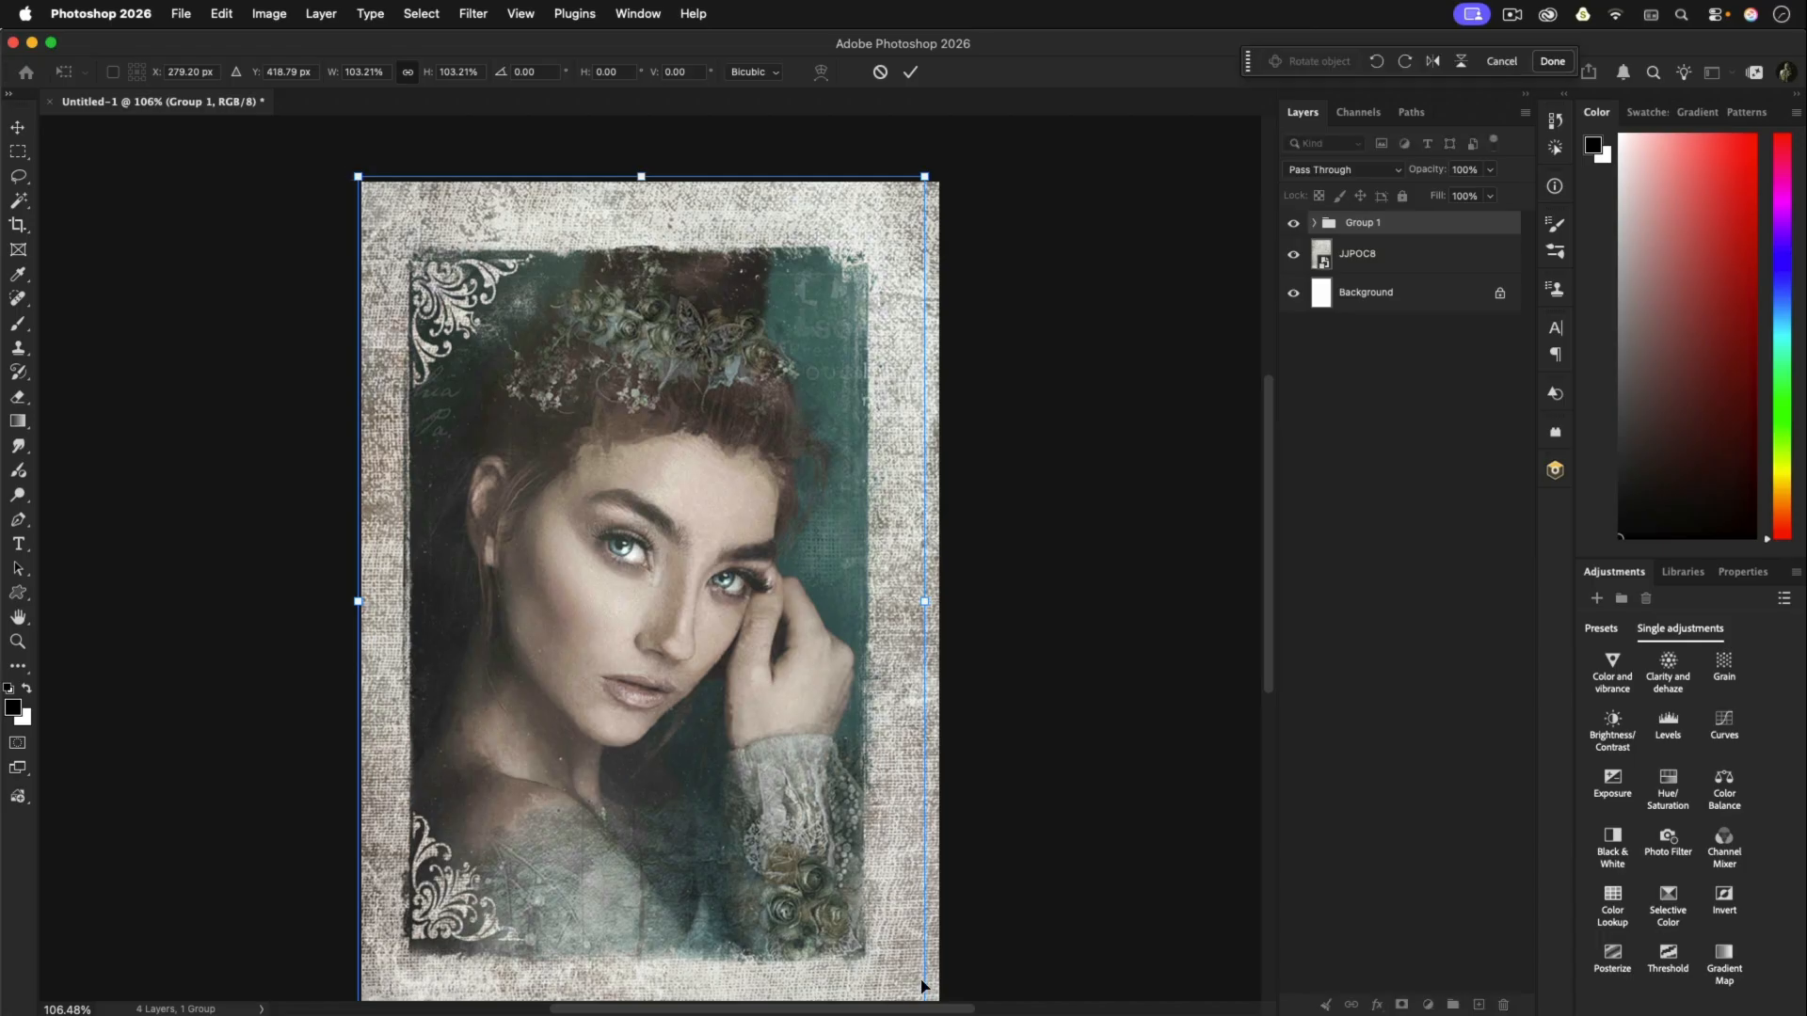
pyautogui.scroll(-2, 980, 800)
pyautogui.moveTo(879, 941); pyautogui.dragTo(909, 992)
pyautogui.moveTo(411, 246); pyautogui.dragTo(394, 218)
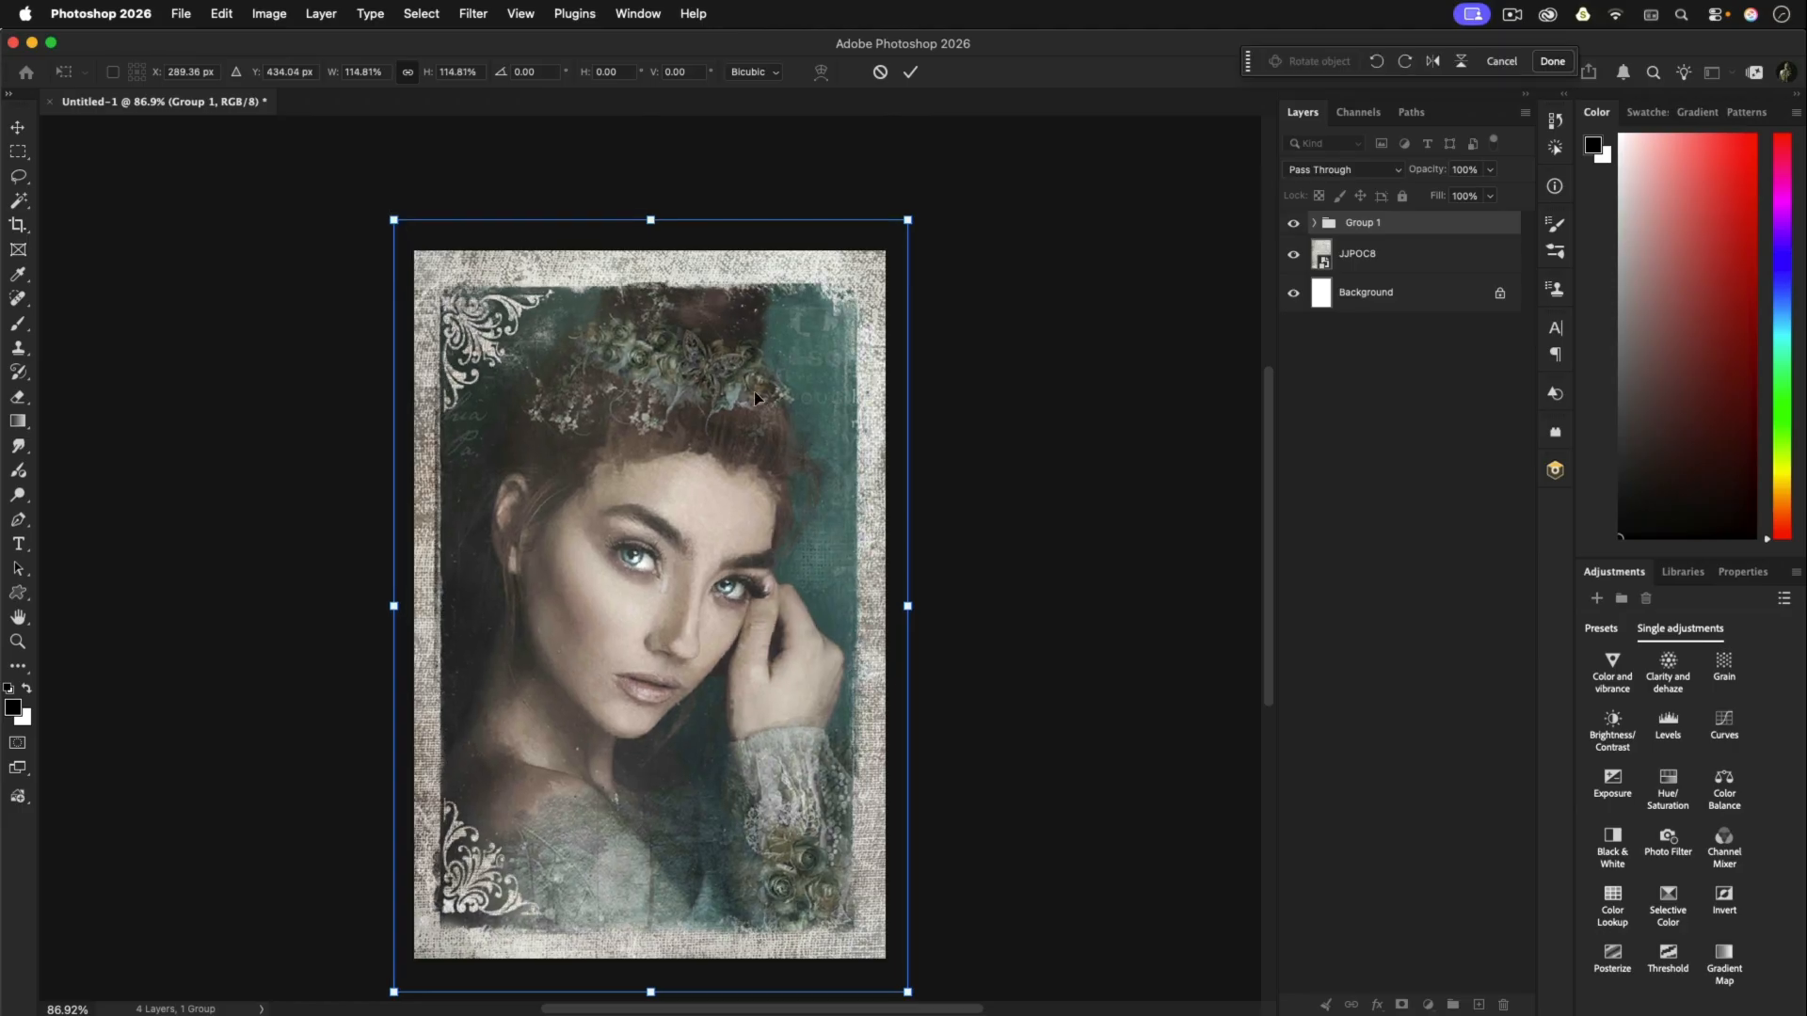
pyautogui.moveTo(758, 393)
pyautogui.mouseDown()
pyautogui.moveTo(790, 391)
pyautogui.moveTo(706, 346)
pyautogui.moveTo(786, 418)
pyautogui.moveTo(760, 386)
pyautogui.mouseUp()
pyautogui.press('b')
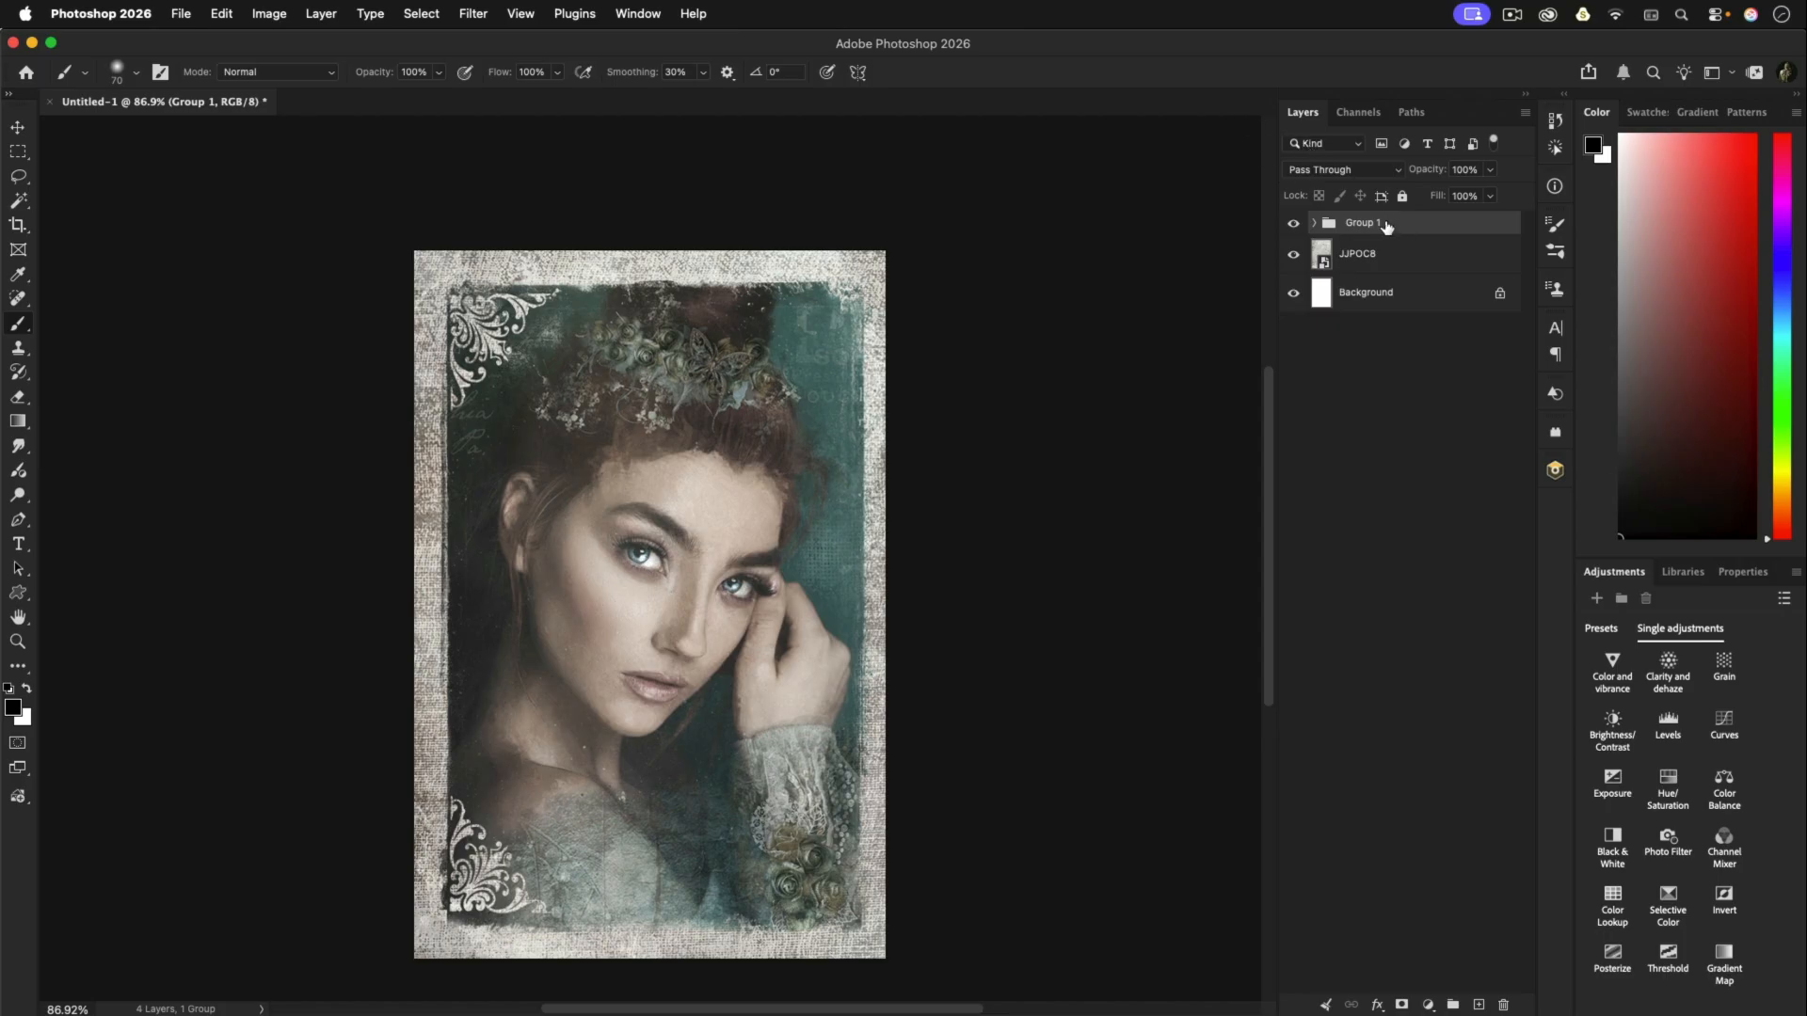
# Step: Delete Group 1 with its contents and the JJPOC8 layer, leaving only the Background
pyautogui.click(1503, 1005)
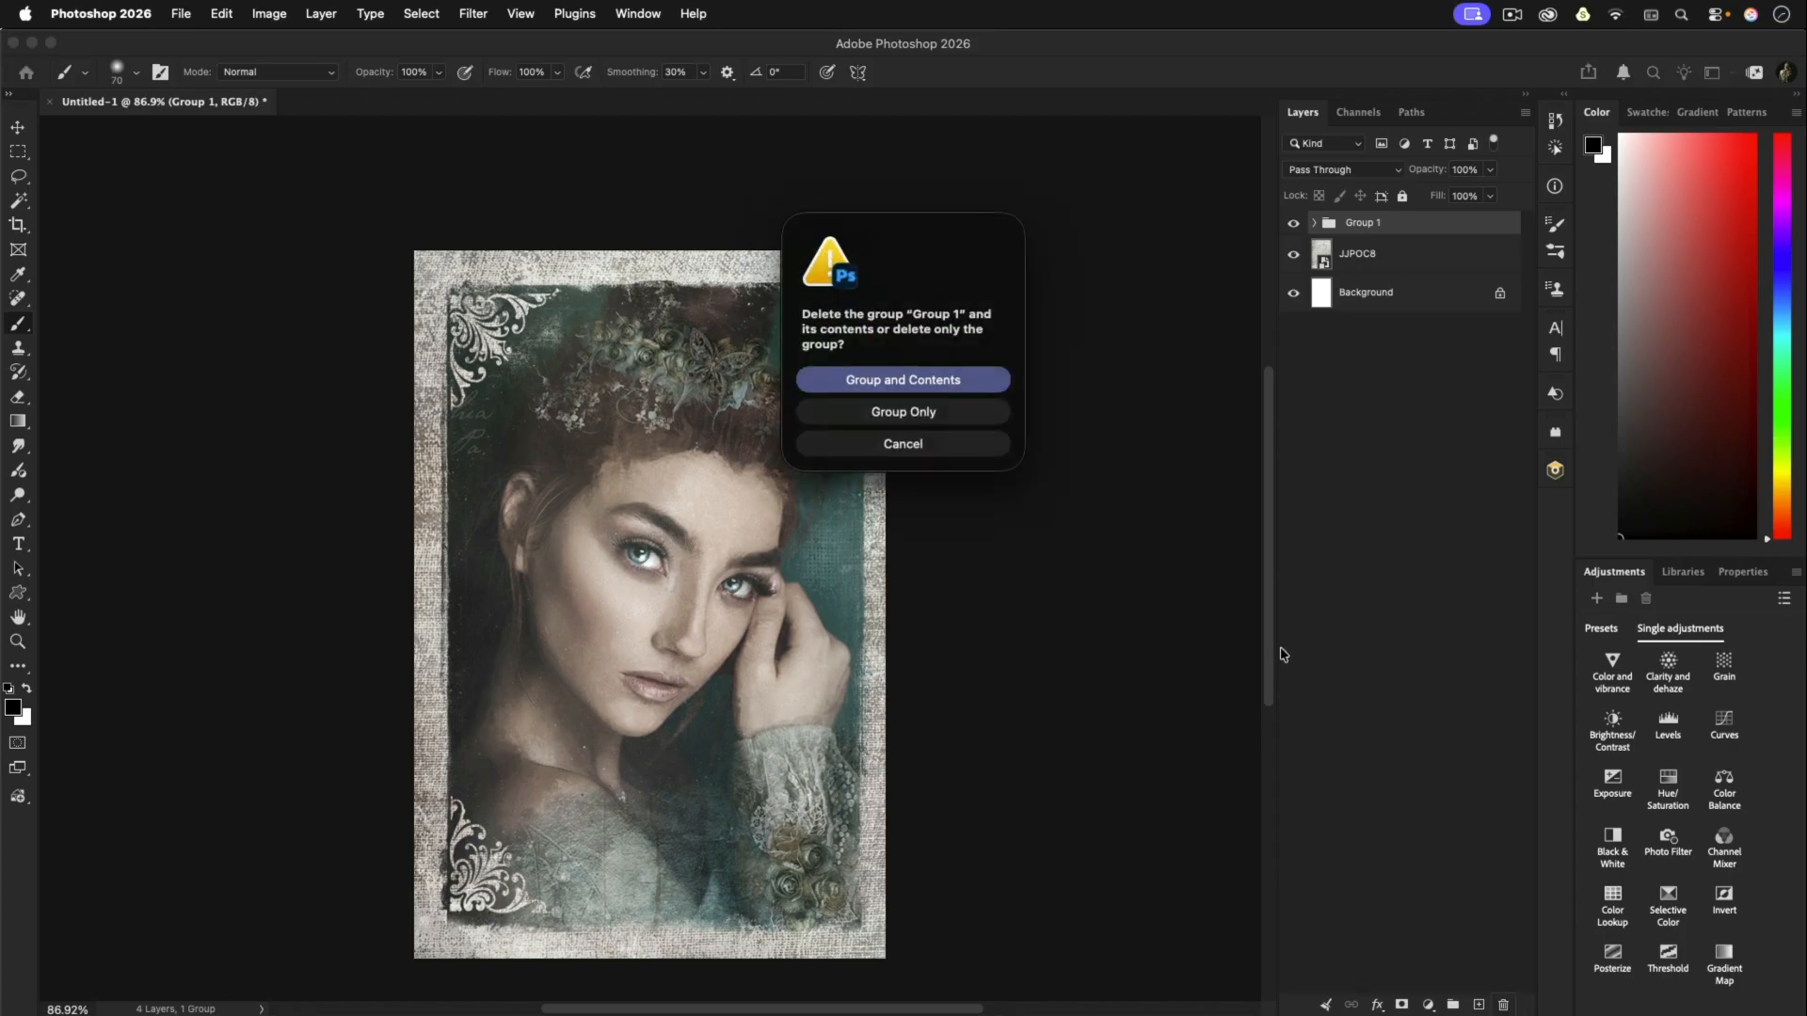
pyautogui.click(975, 377)
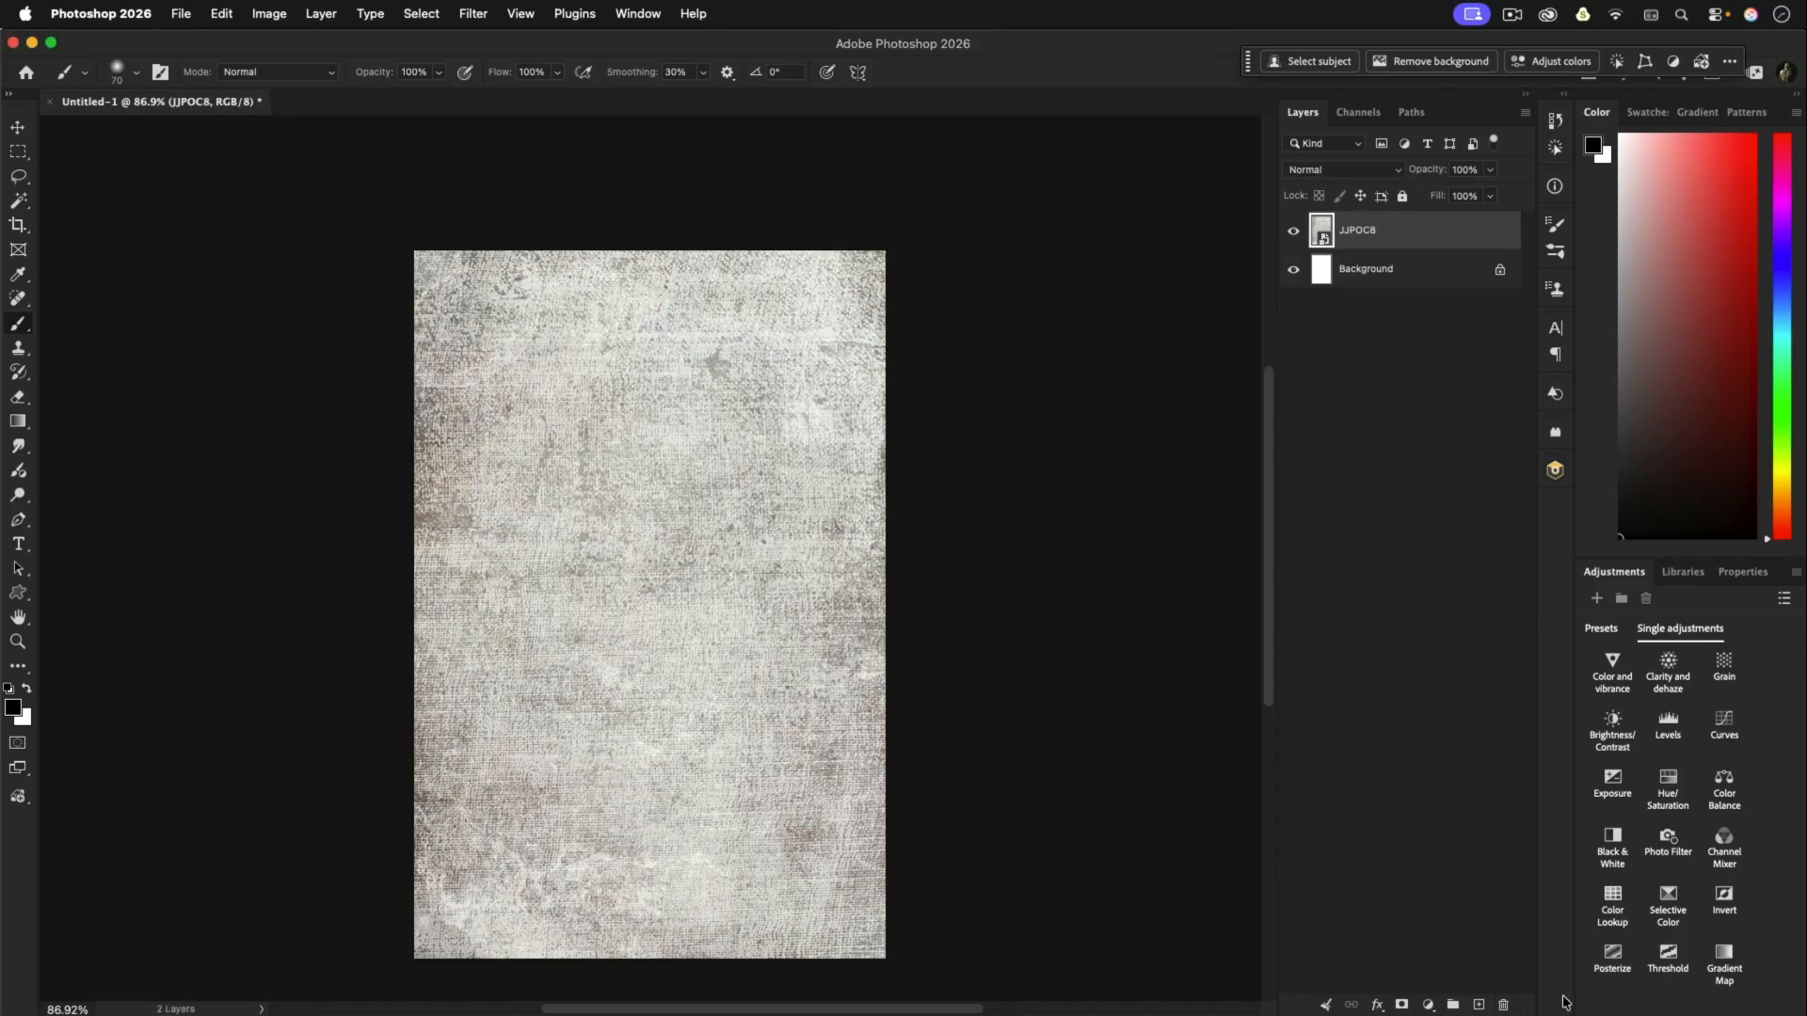
pyautogui.click(1503, 1006)
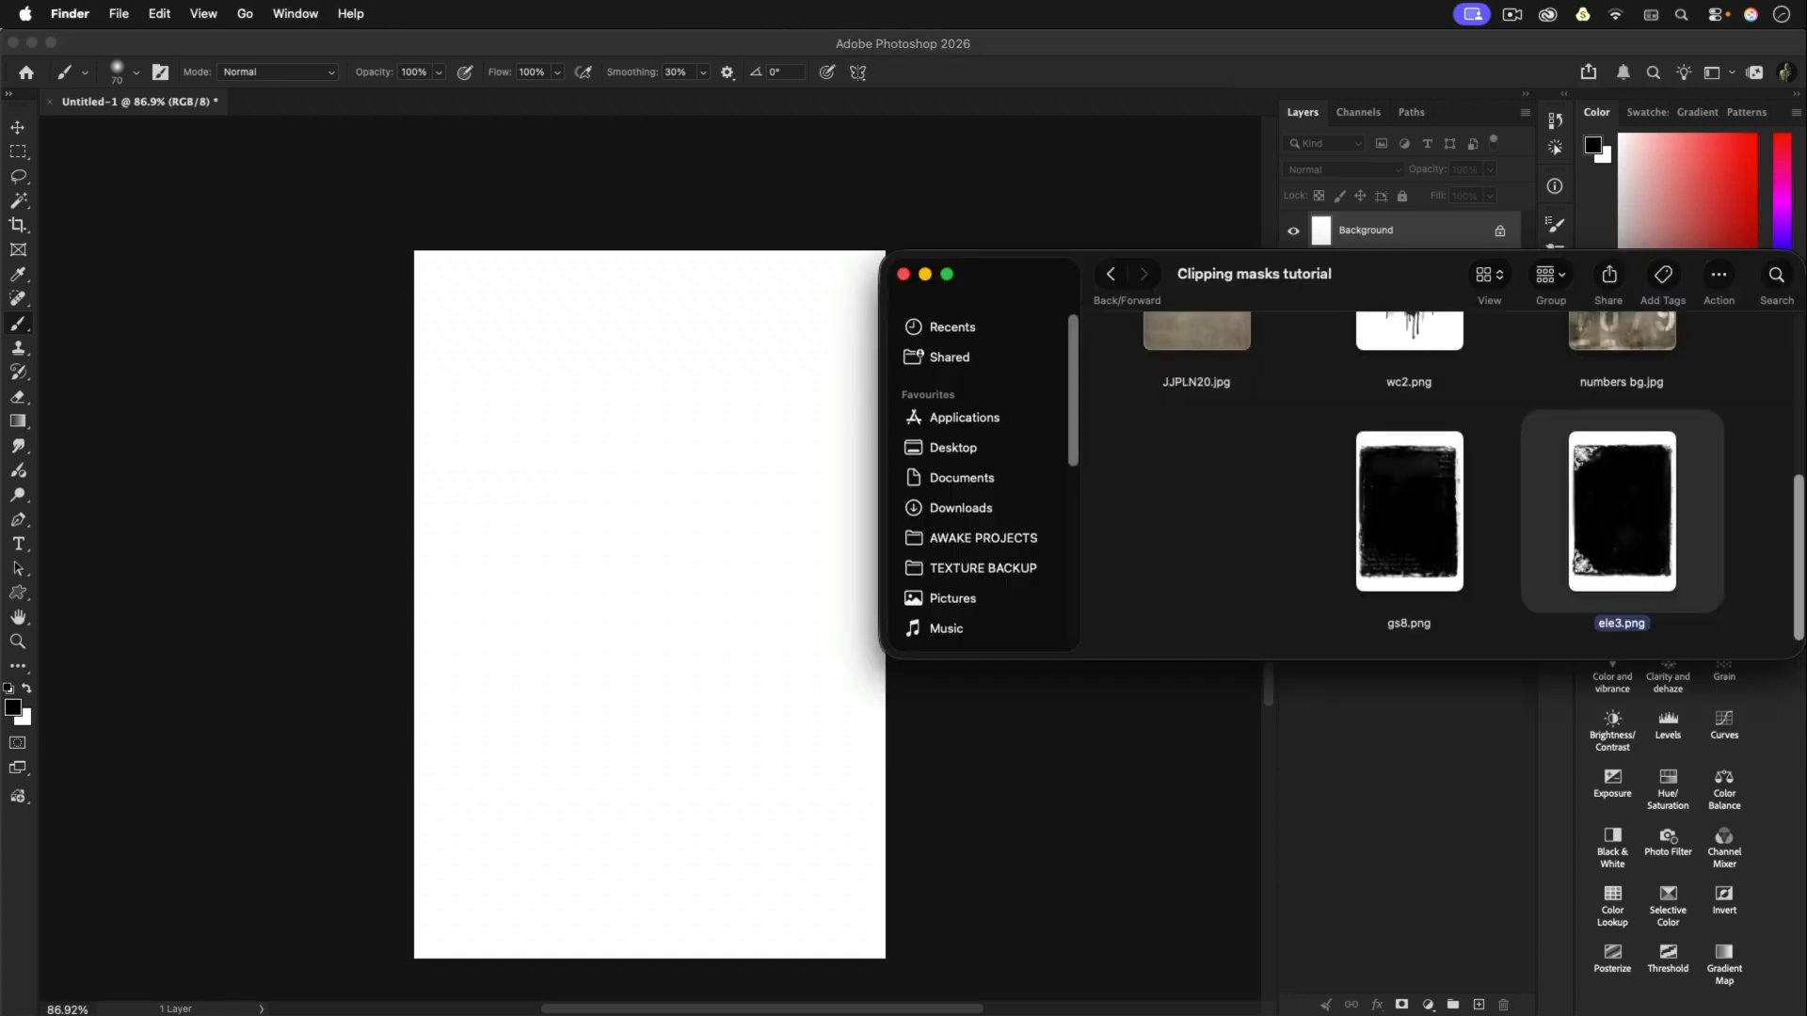
# Step: Place JJPLN20.jpg from the tutorial folder as a full-canvas texture above the Background
pyautogui.scroll(5, 1371, 447)
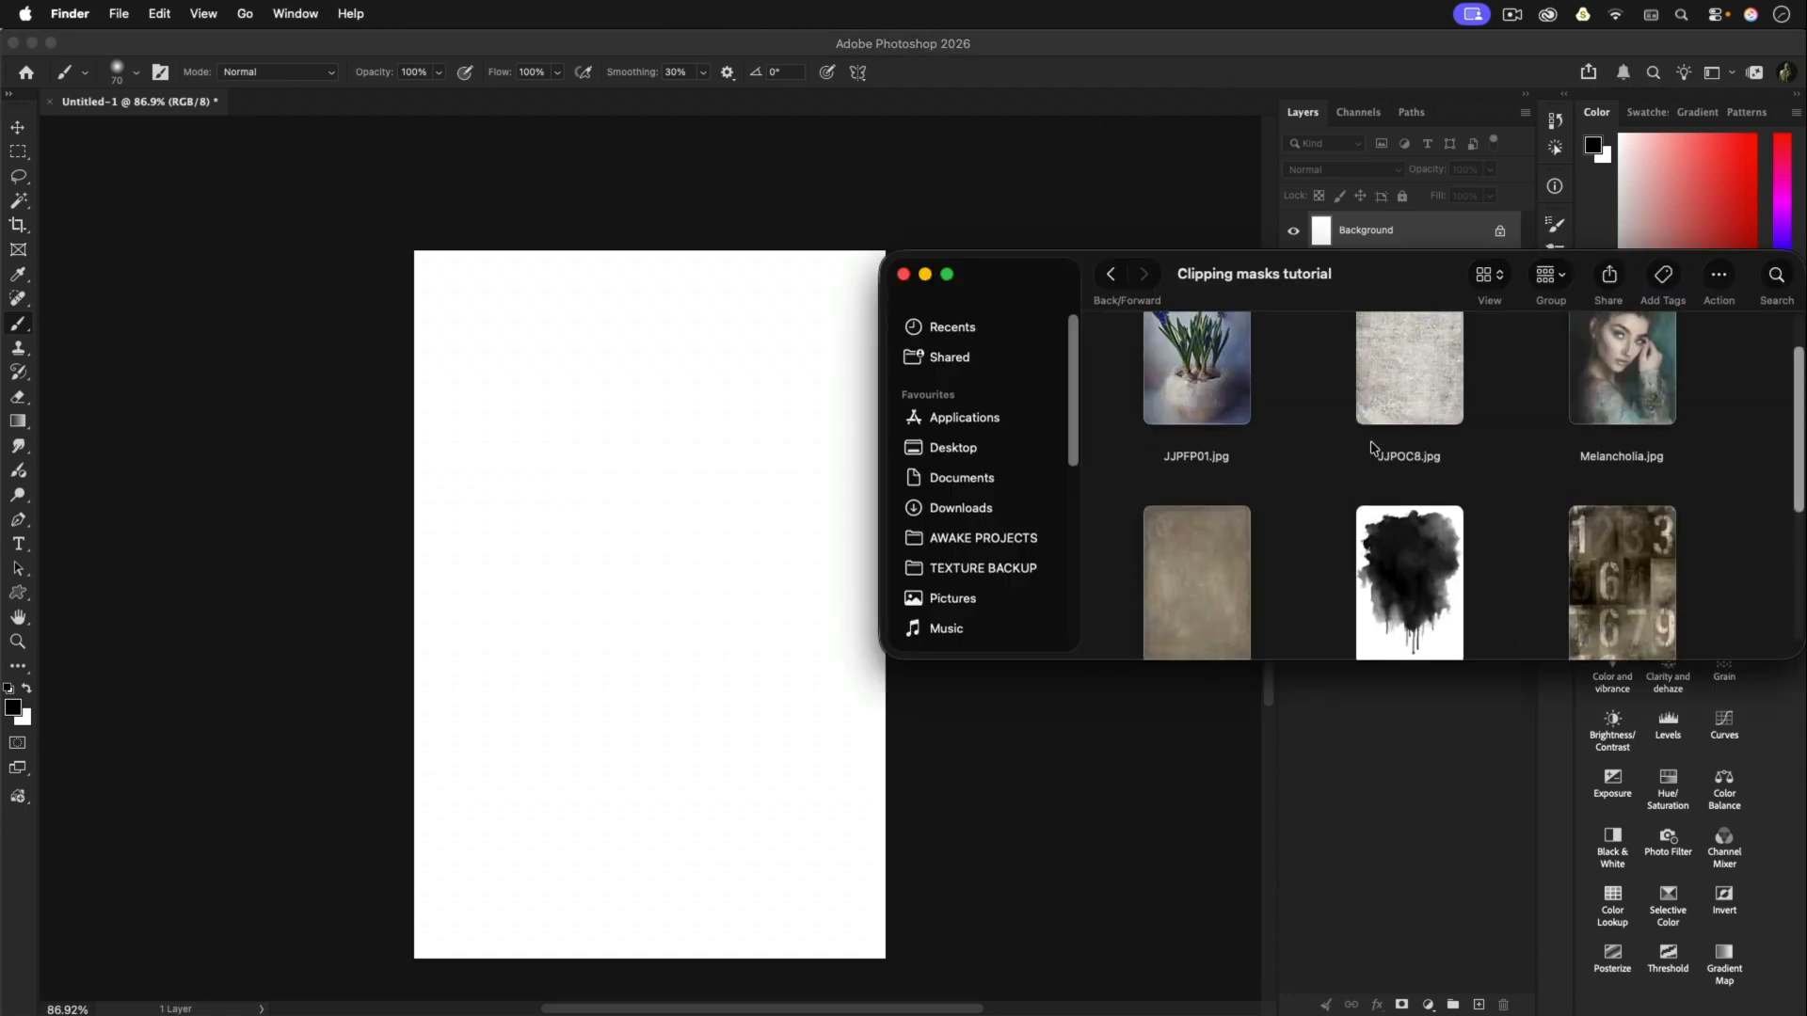
pyautogui.scroll(-3, 1372, 448)
pyautogui.moveTo(1212, 420); pyautogui.dragTo(601, 416)
pyautogui.press('Return')
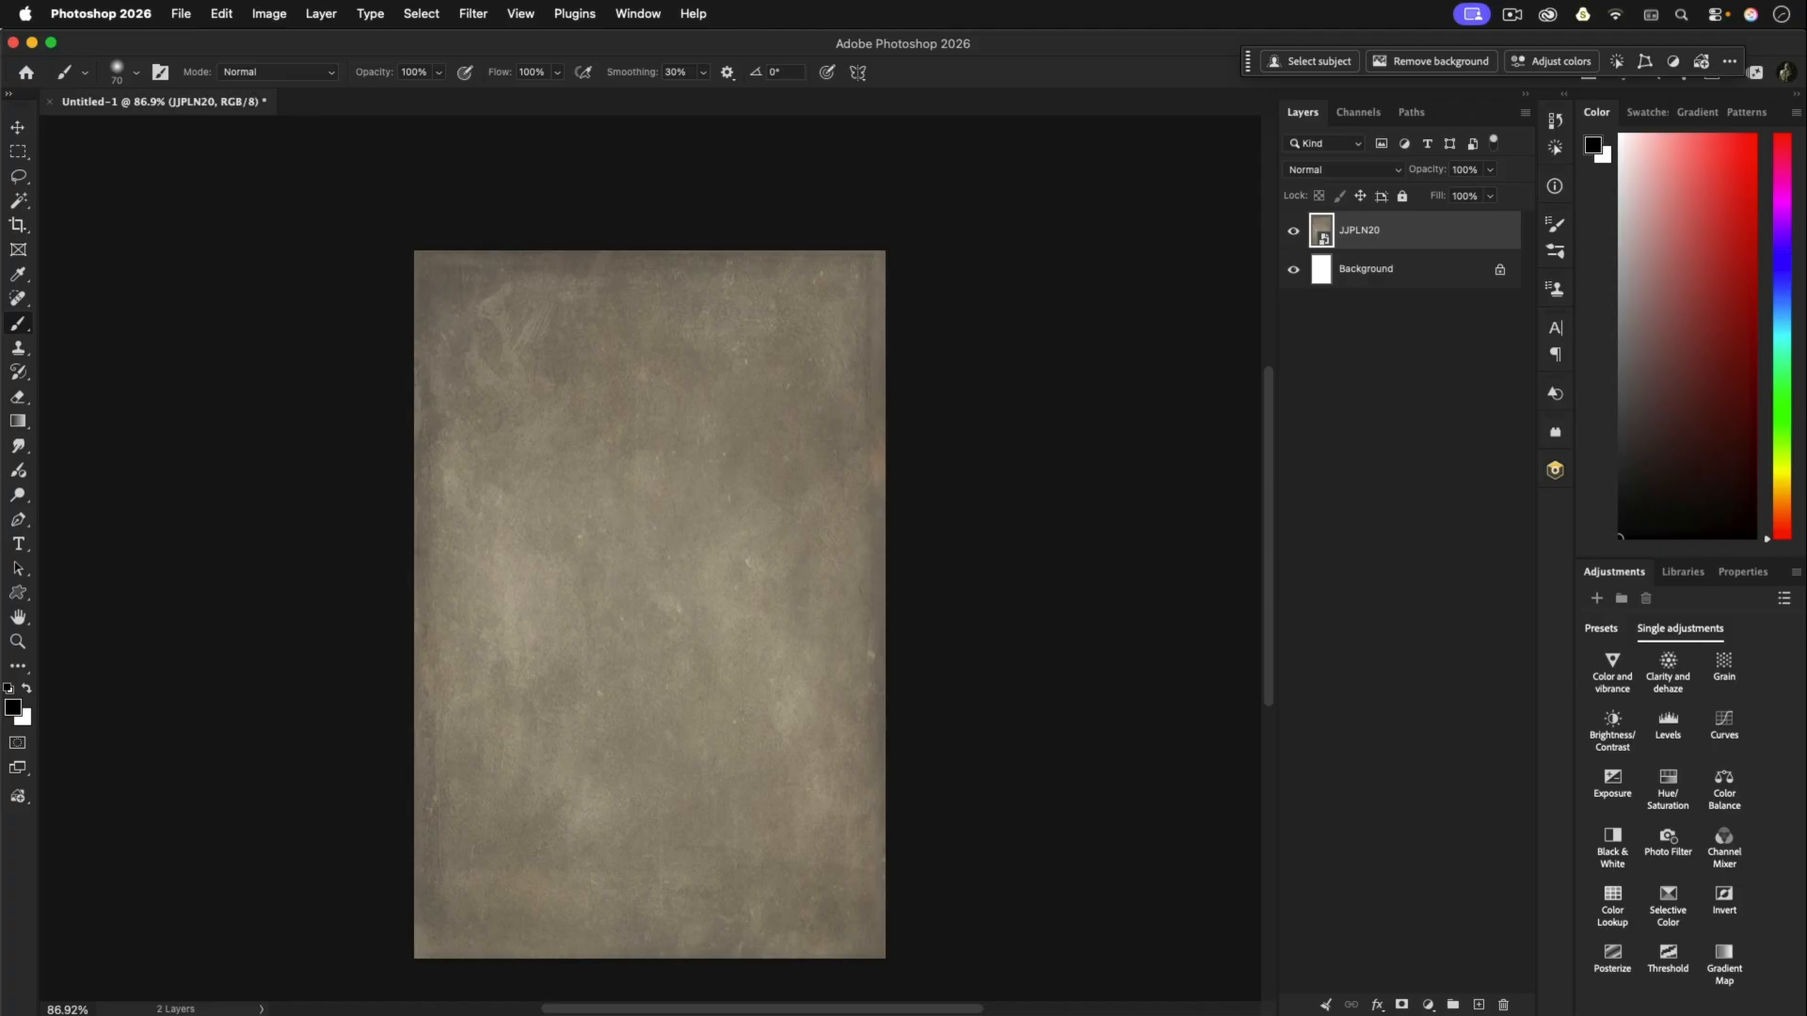
# Step: Place numbers bg.jpg above the JJPLN20 layer so it covers the canvas
pyautogui.press('super+Tab')
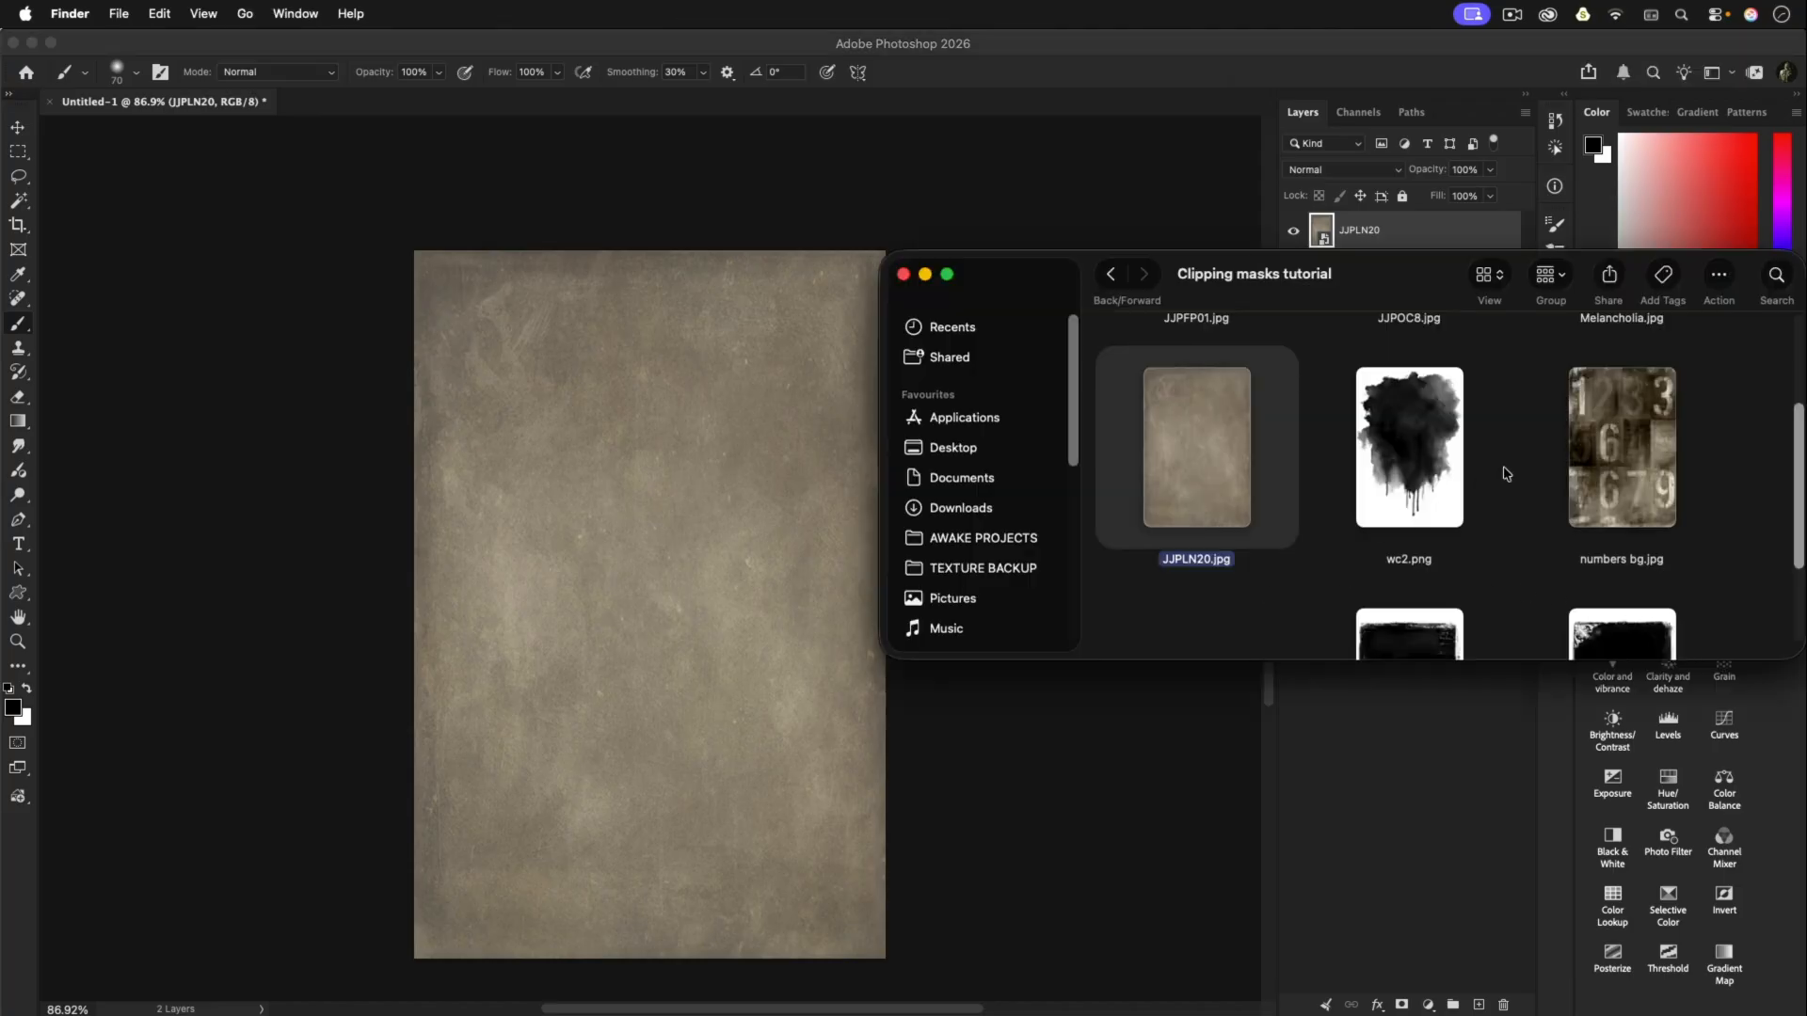
pyautogui.click(1629, 435)
pyautogui.moveTo(1629, 435); pyautogui.dragTo(686, 415)
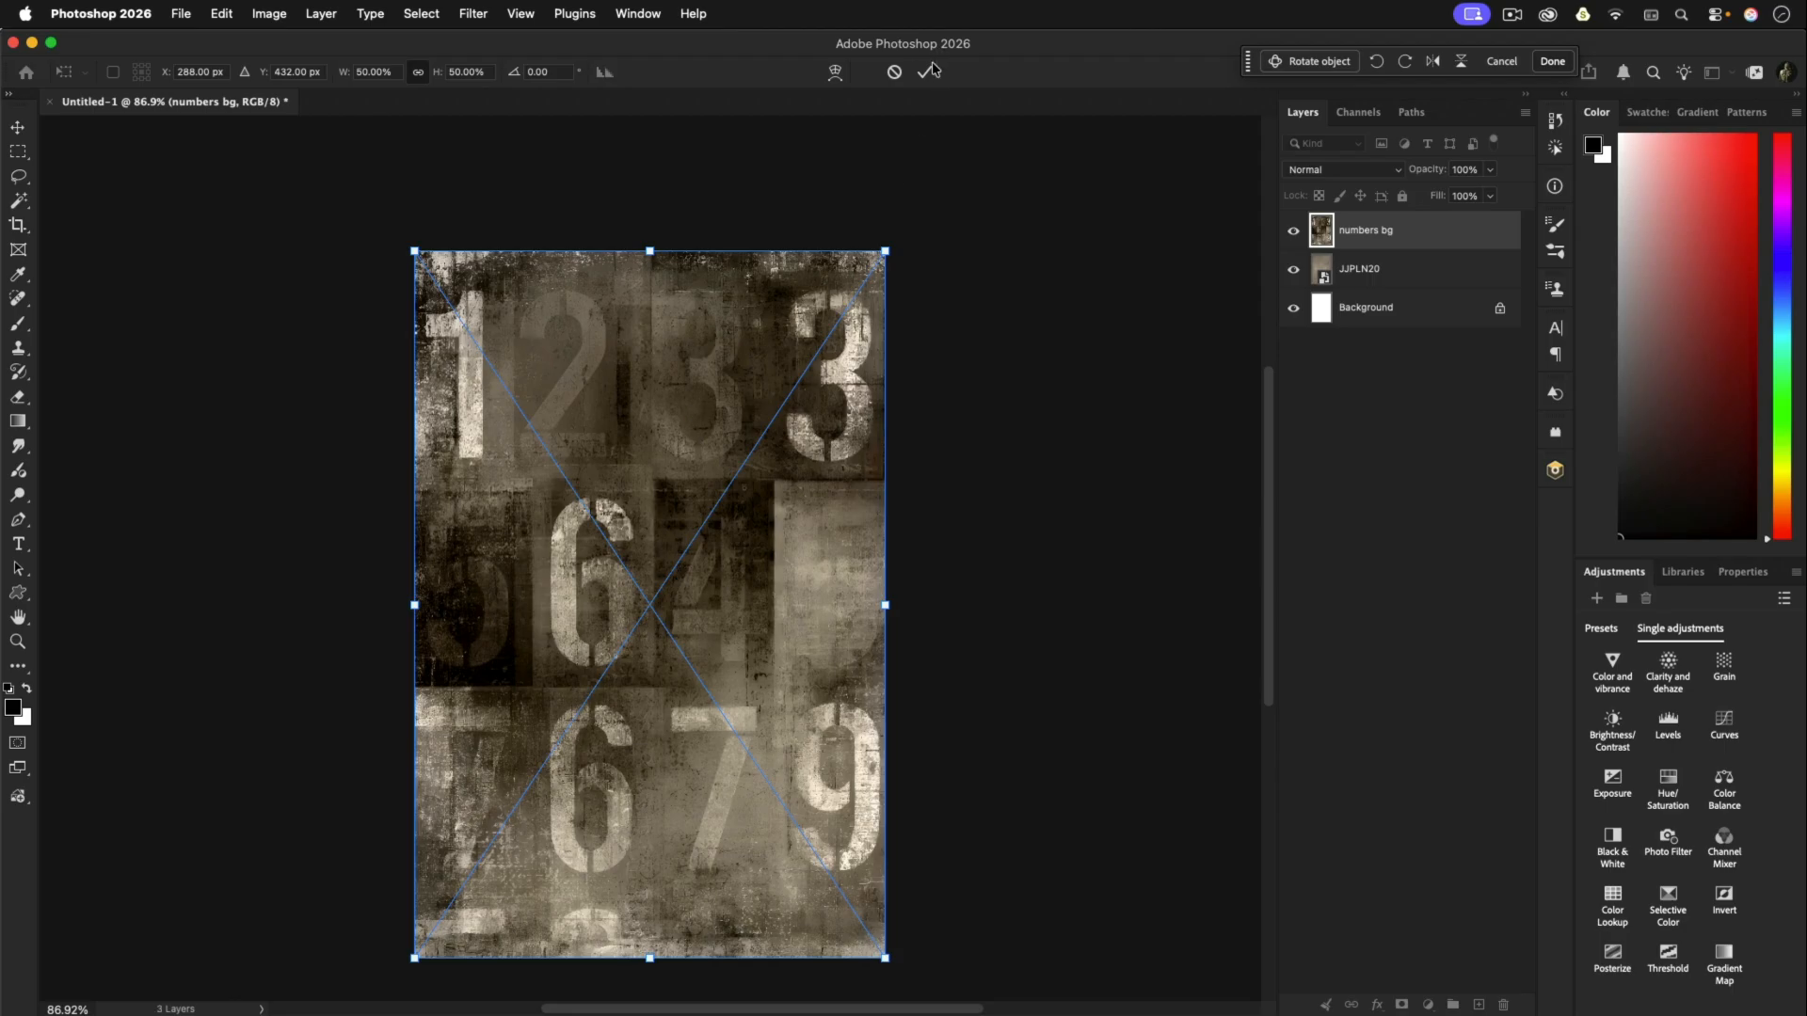
pyautogui.click(927, 72)
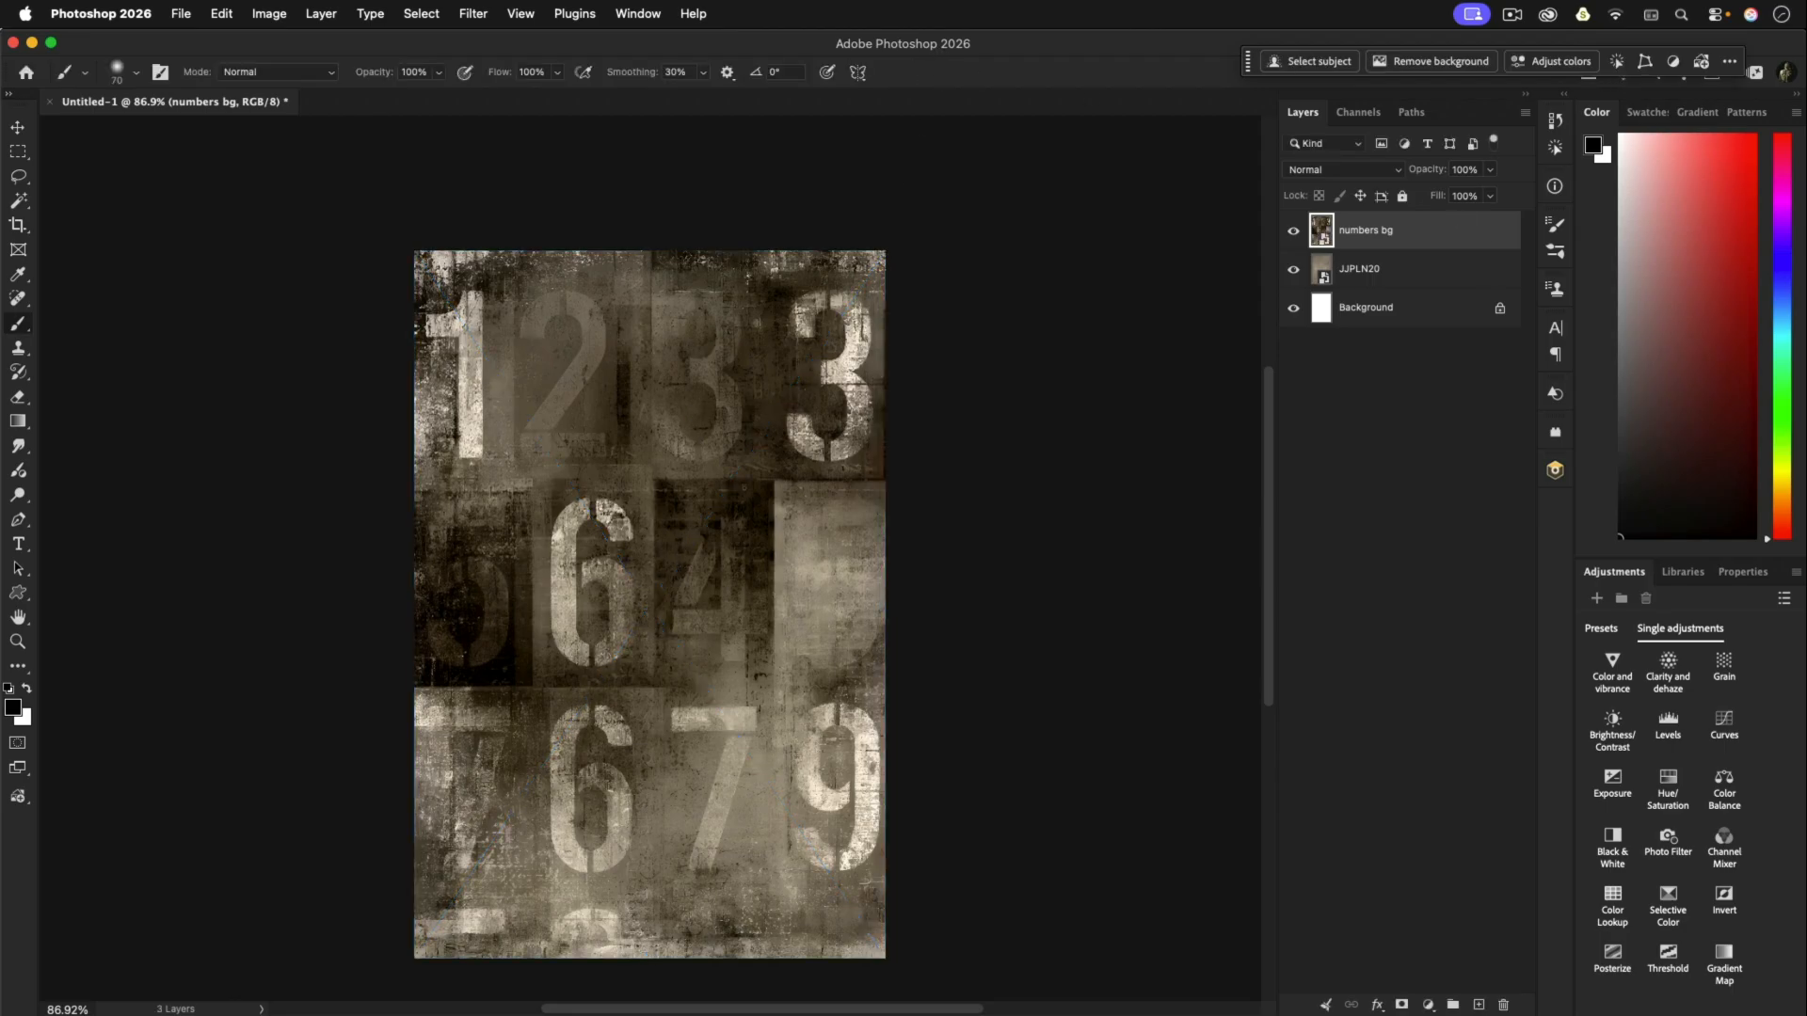
# Step: Place wc2.png from the tutorial folder above the numbers bg layer so it covers the canvas
pyautogui.press('super+Tab')
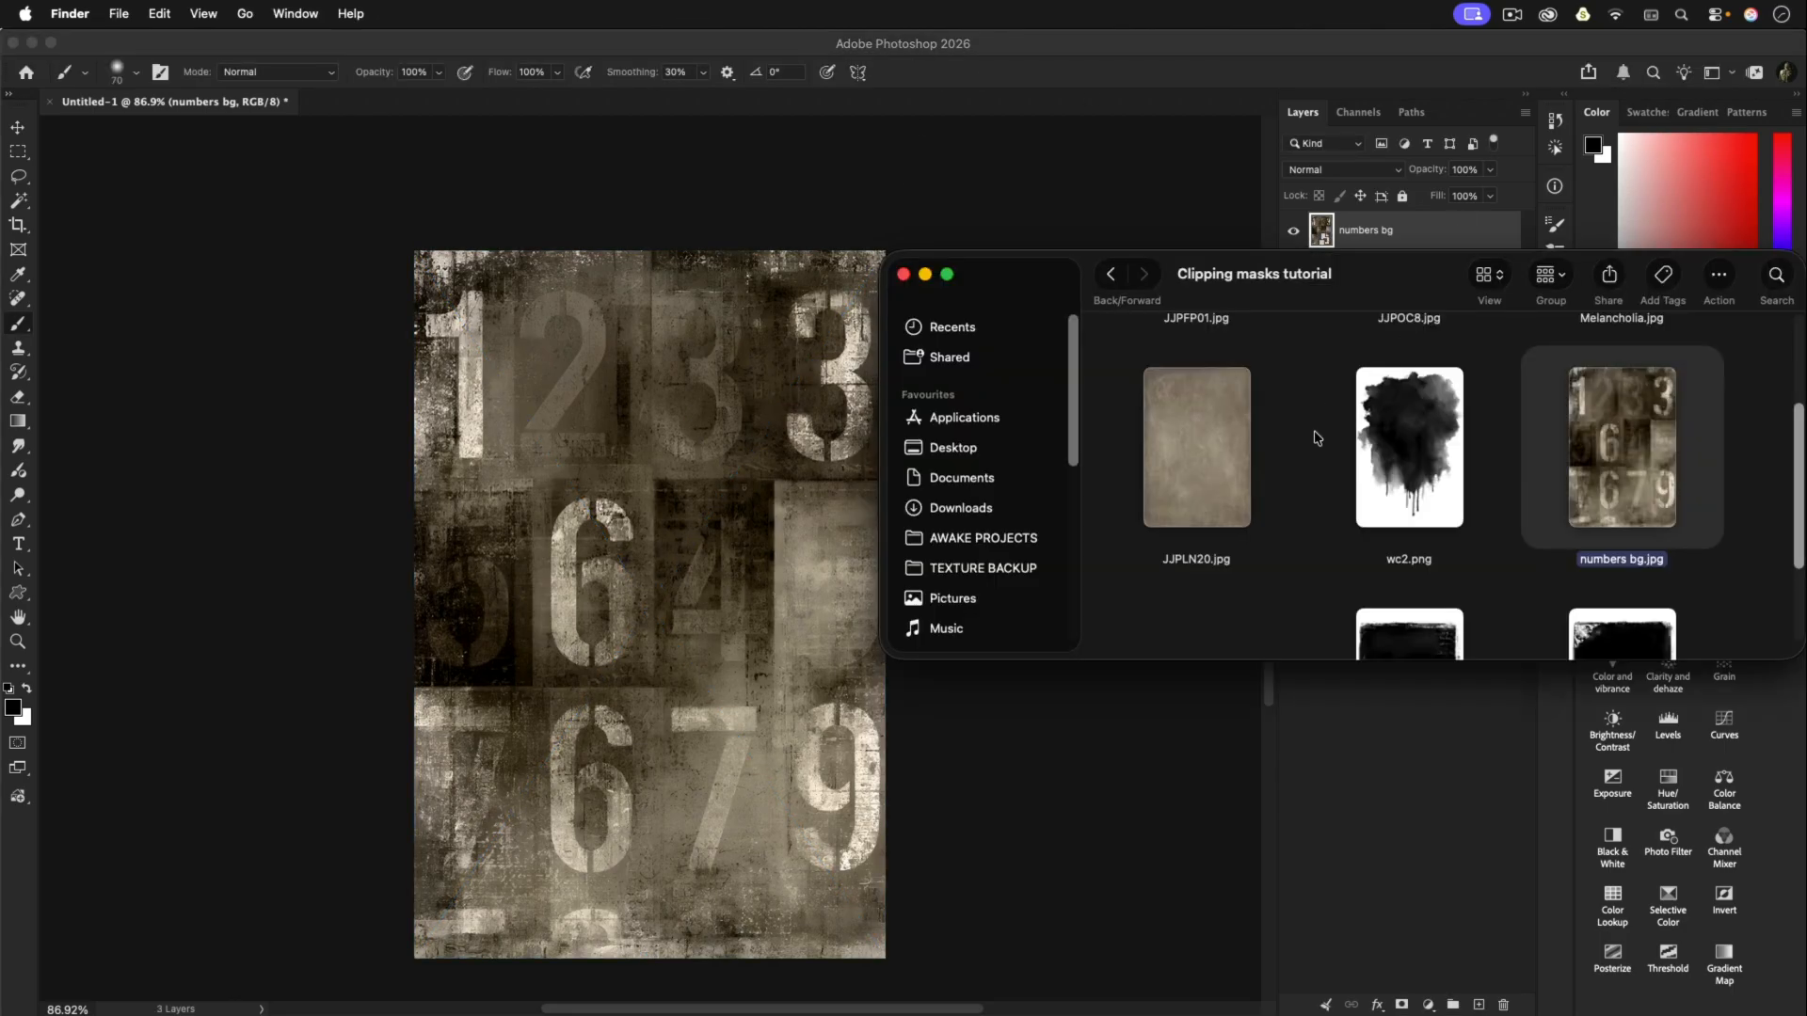
pyautogui.moveTo(1420, 459); pyautogui.dragTo(556, 484)
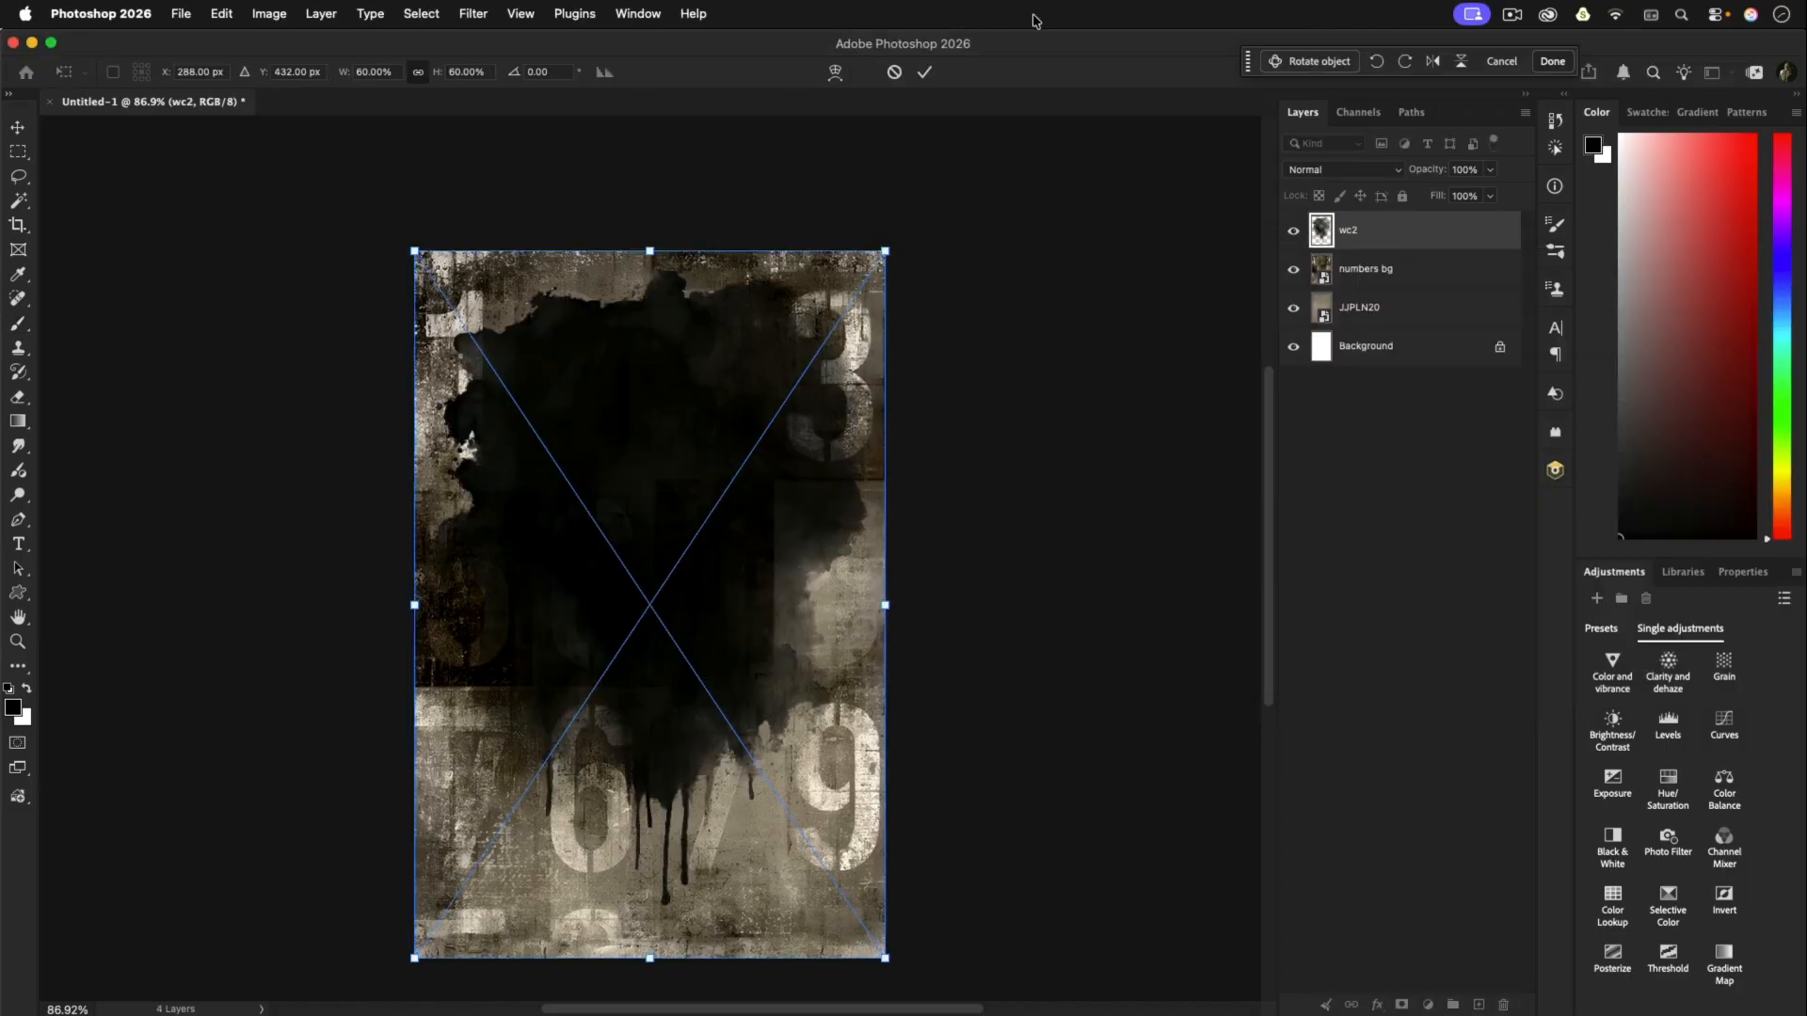
pyautogui.click(926, 73)
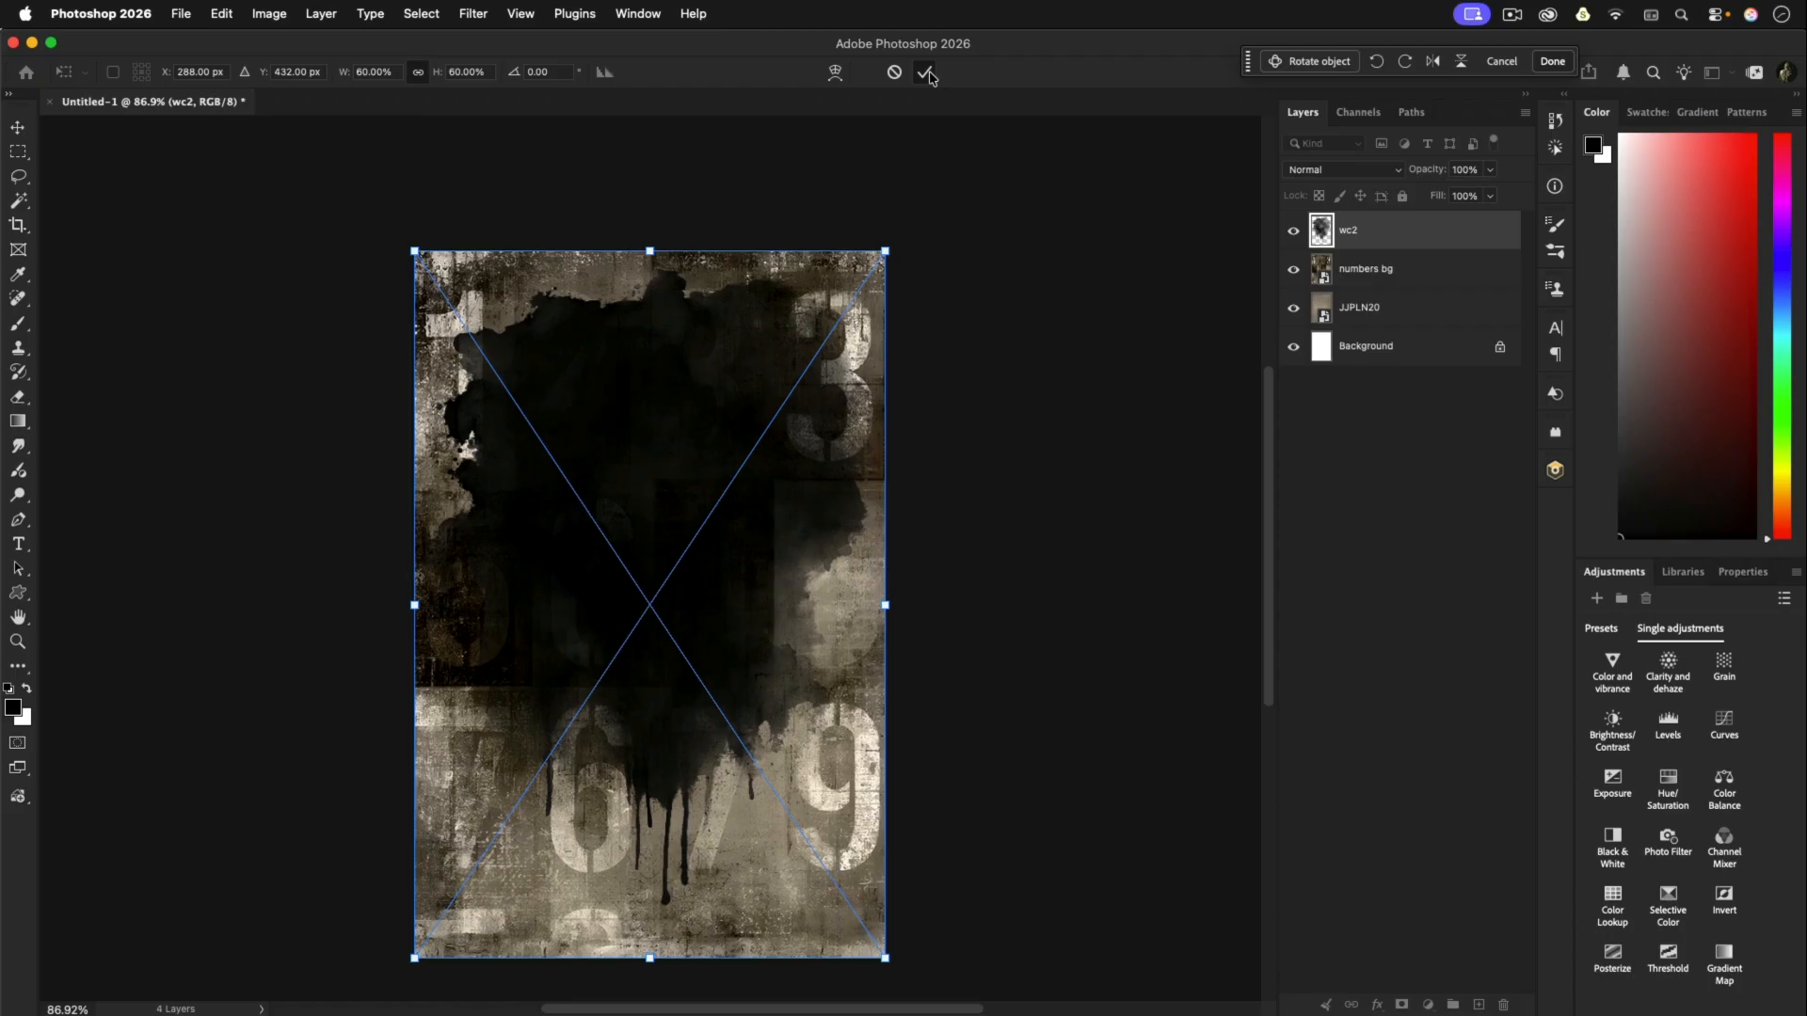
# Step: Move the wc2 layer below numbers bg and clip numbers bg to the watercolour shape
pyautogui.moveTo(1384, 239); pyautogui.dragTo(1383, 291)
pyautogui.click(1370, 238)
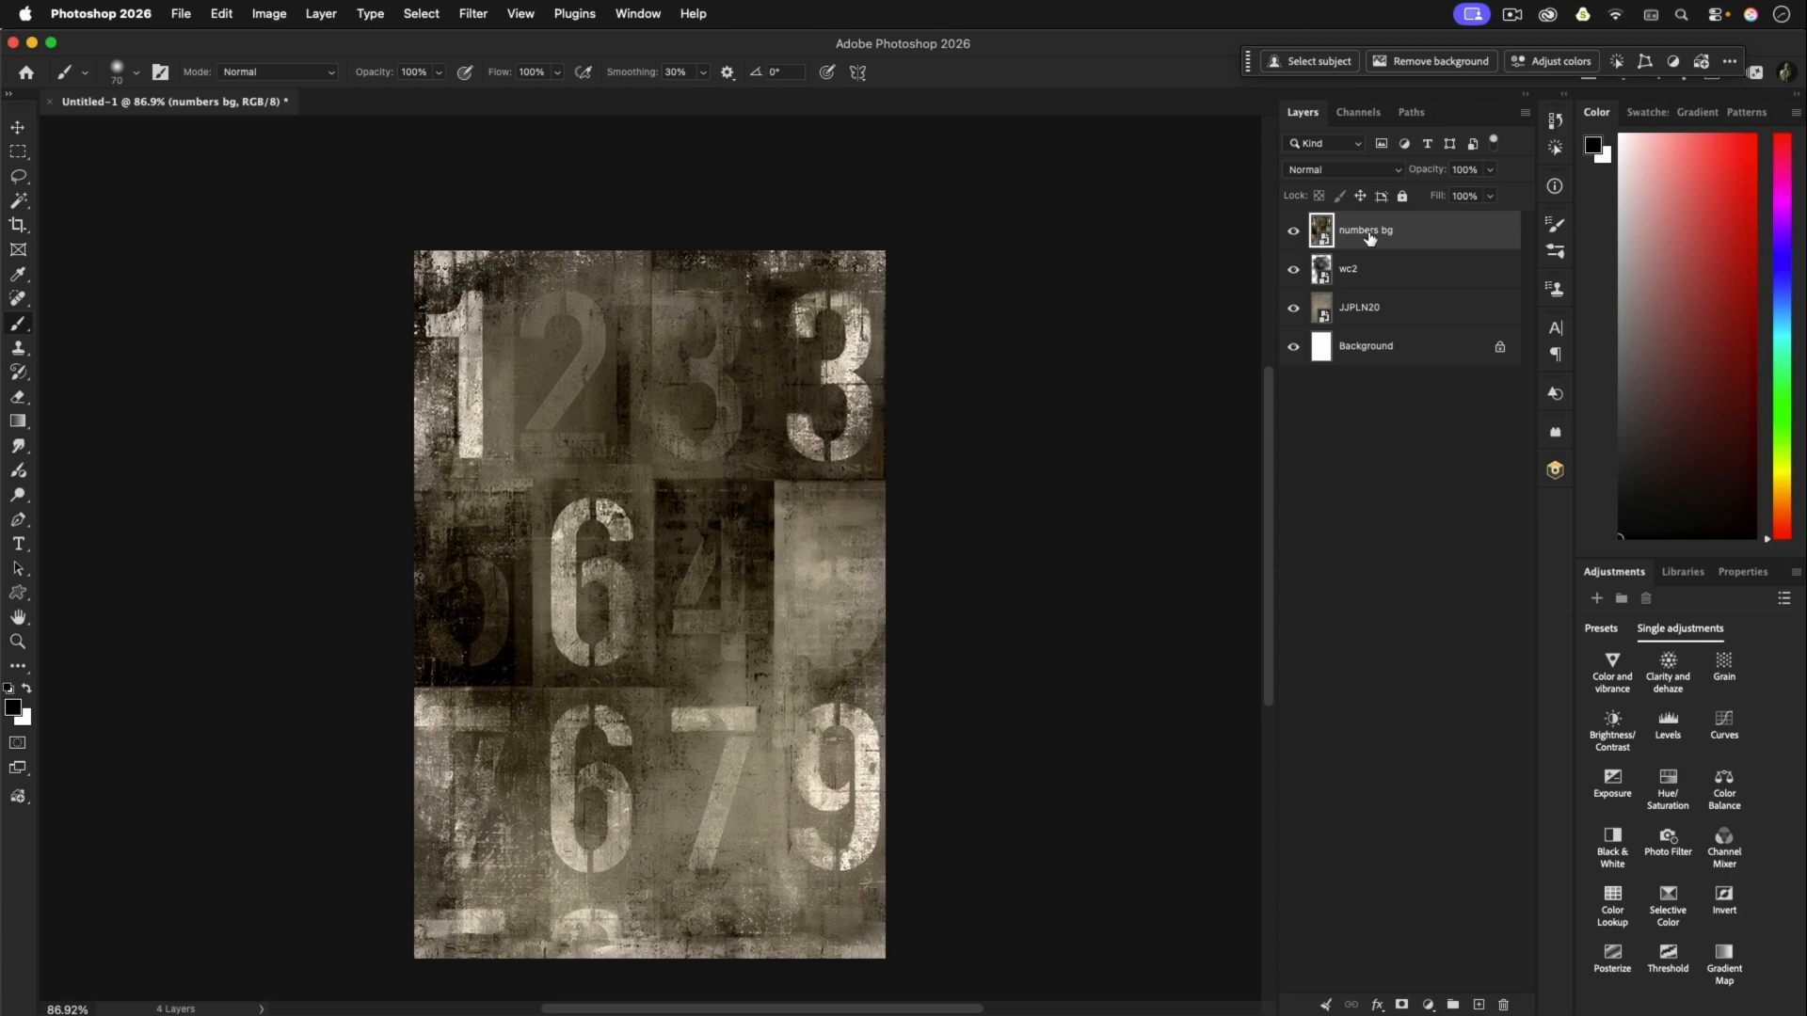
pyautogui.moveTo(1370, 238); pyautogui.dragTo(1363, 247)
pyautogui.keyDown('alt'); pyautogui.click(1362, 247); pyautogui.keyUp('alt')
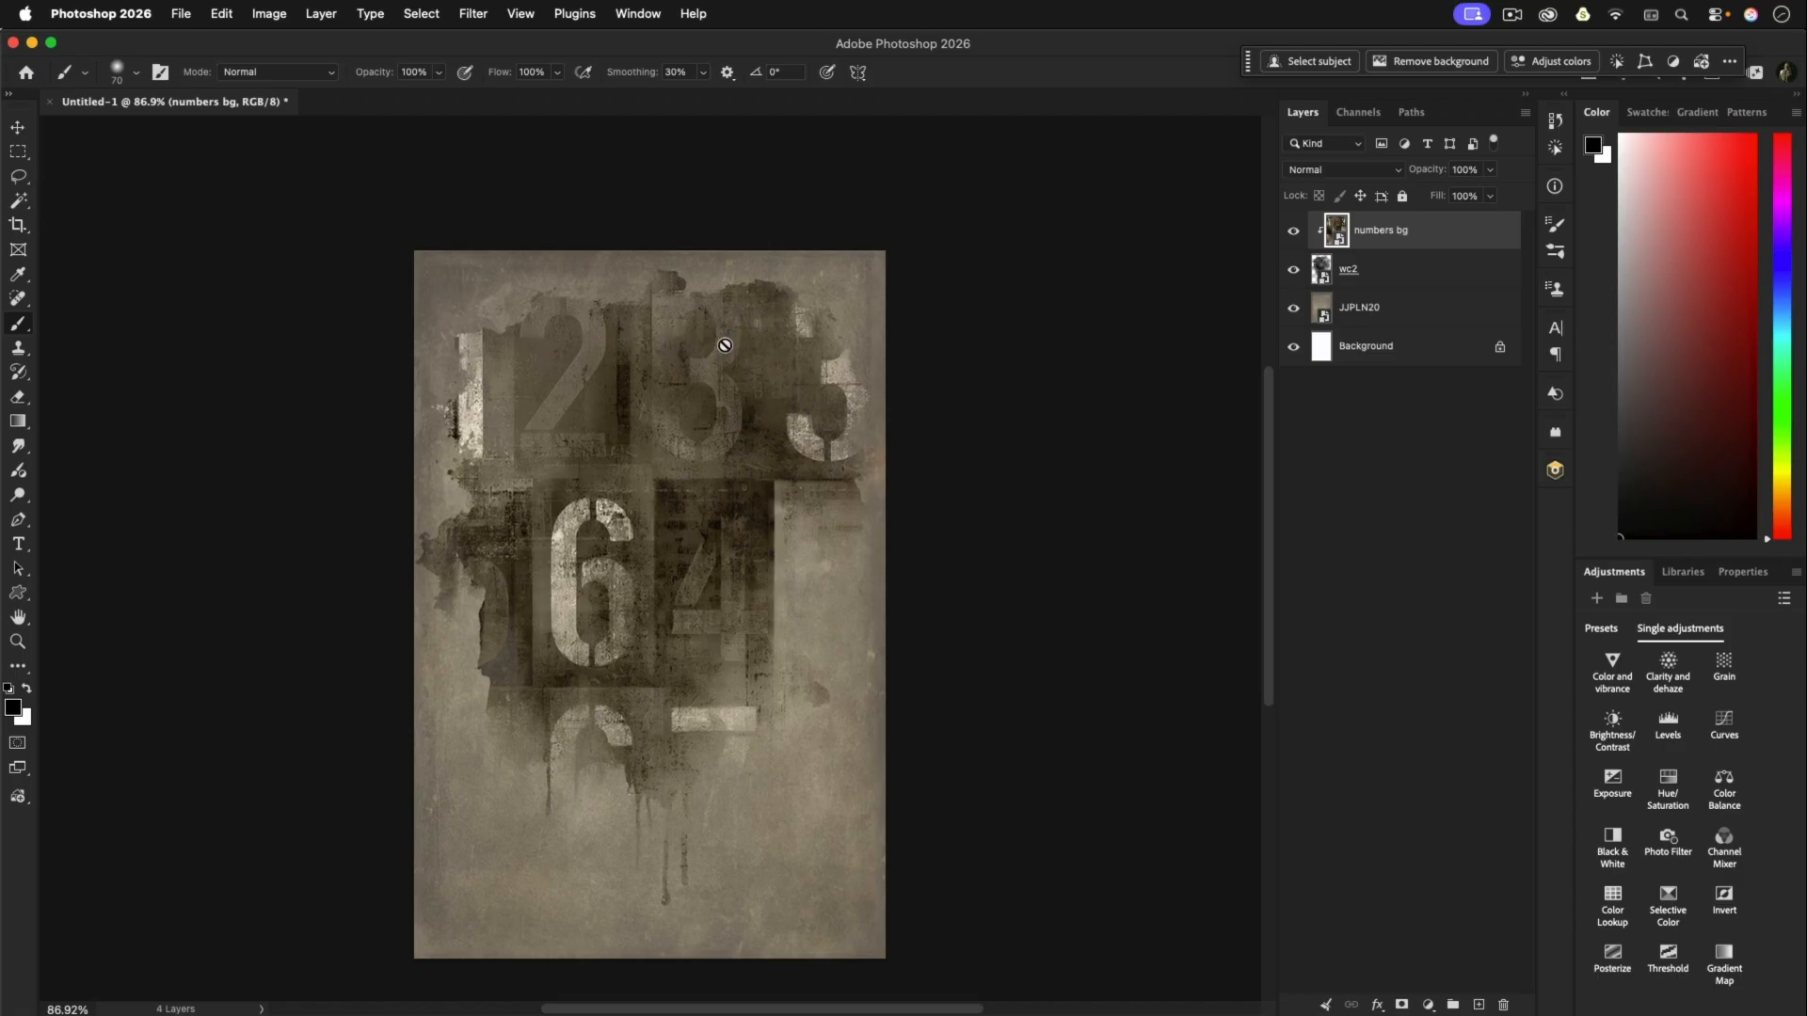
# Step: Set the wc2 layer's blend mode to Soft Light
pyautogui.click(1320, 275)
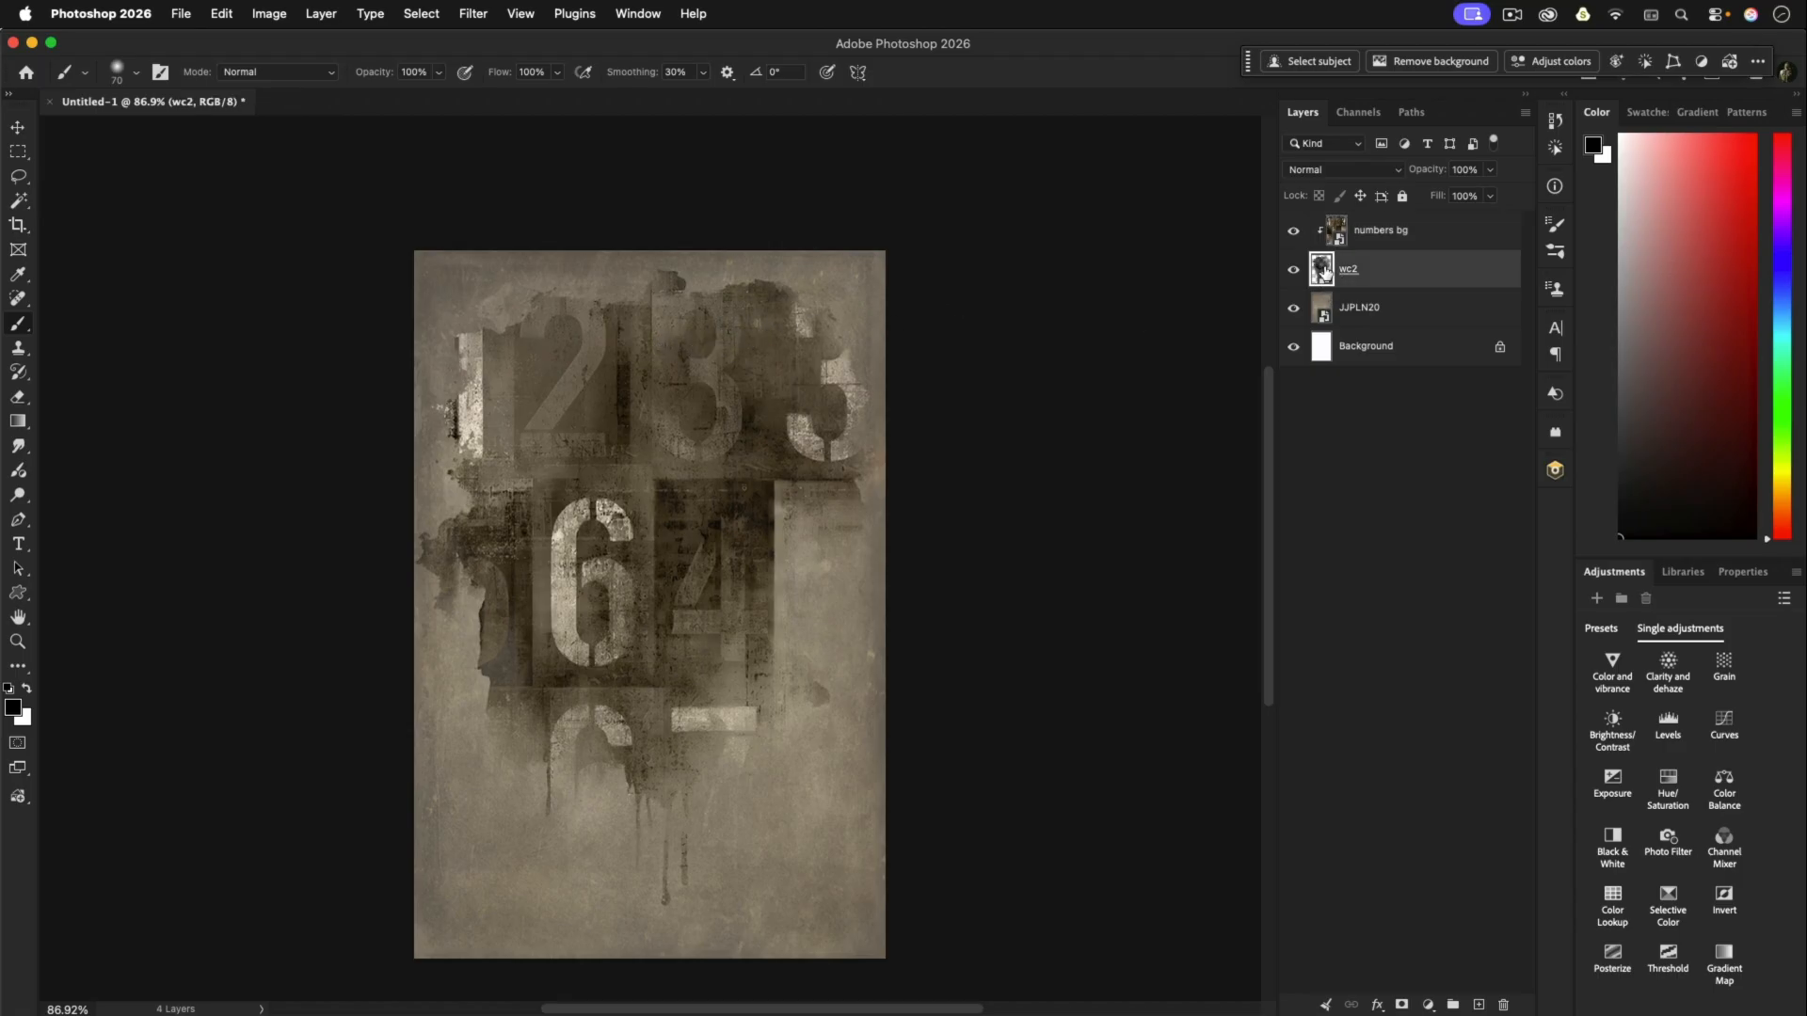
pyautogui.click(1327, 169)
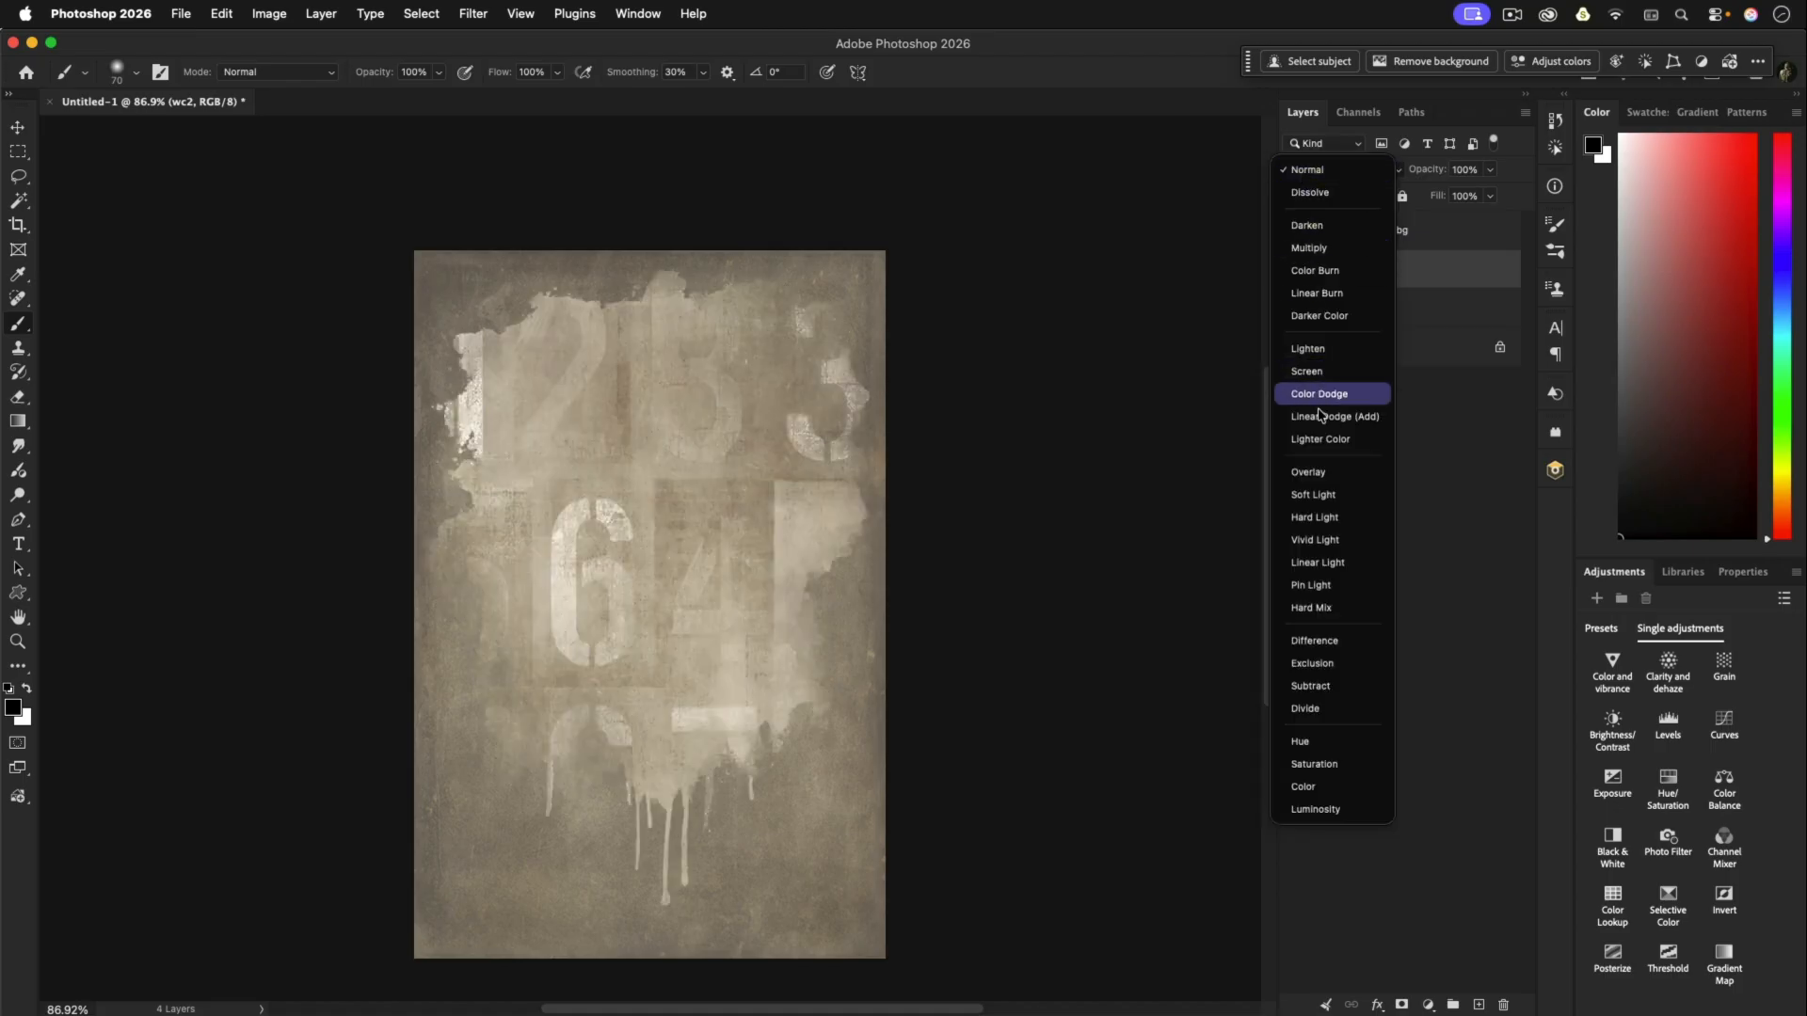
pyautogui.click(1307, 496)
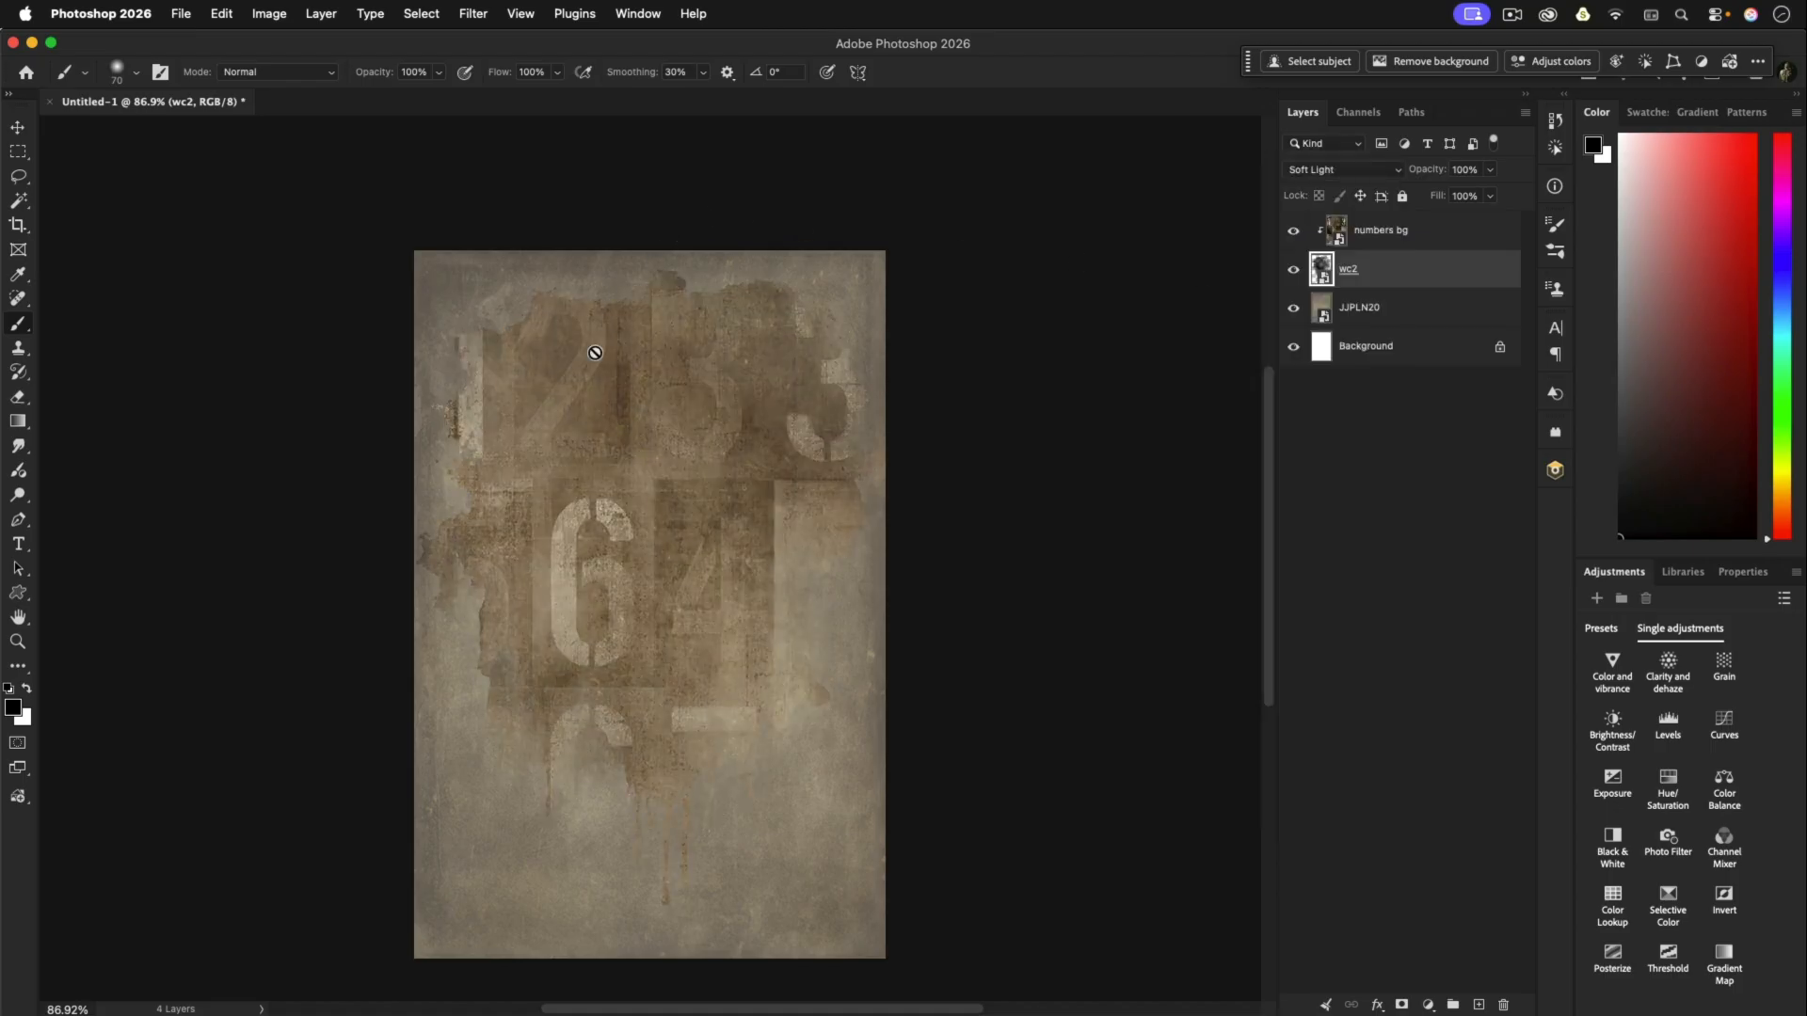
# Step: Group the numbers bg and wc2 layers
pyautogui.click(1418, 234)
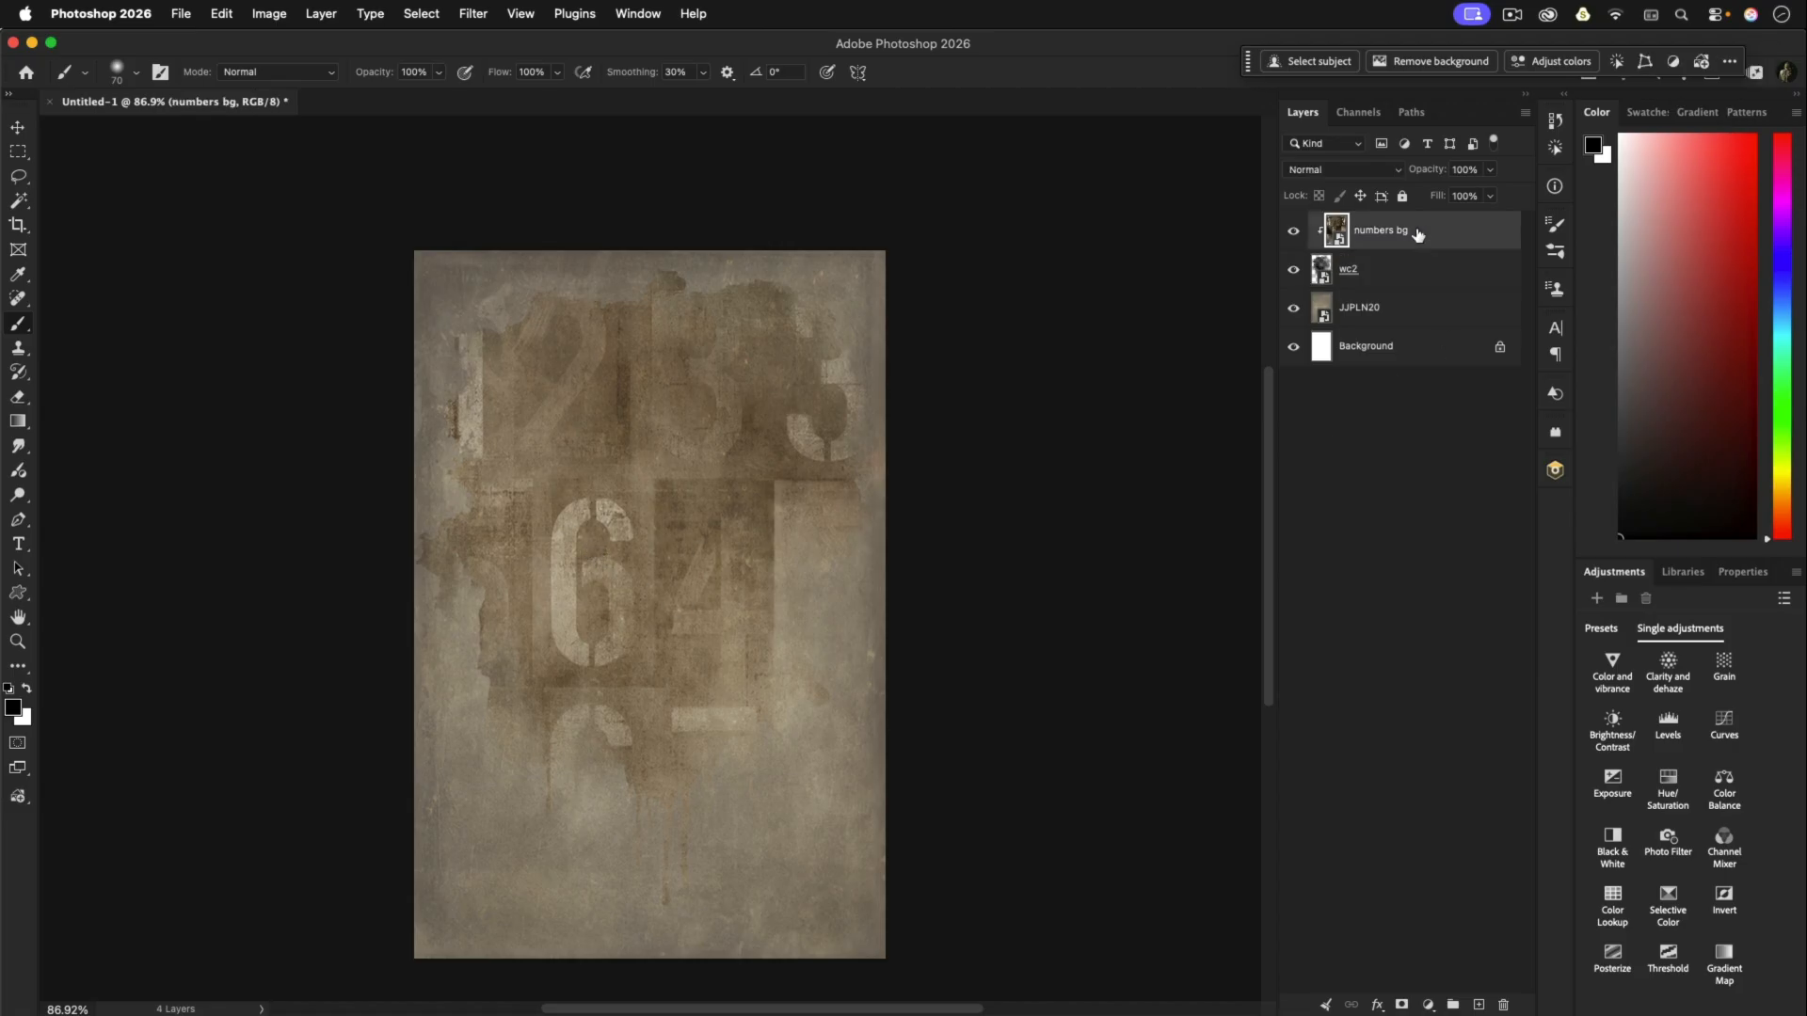
pyautogui.keyDown('shift'); pyautogui.click(1412, 272); pyautogui.keyUp('shift')
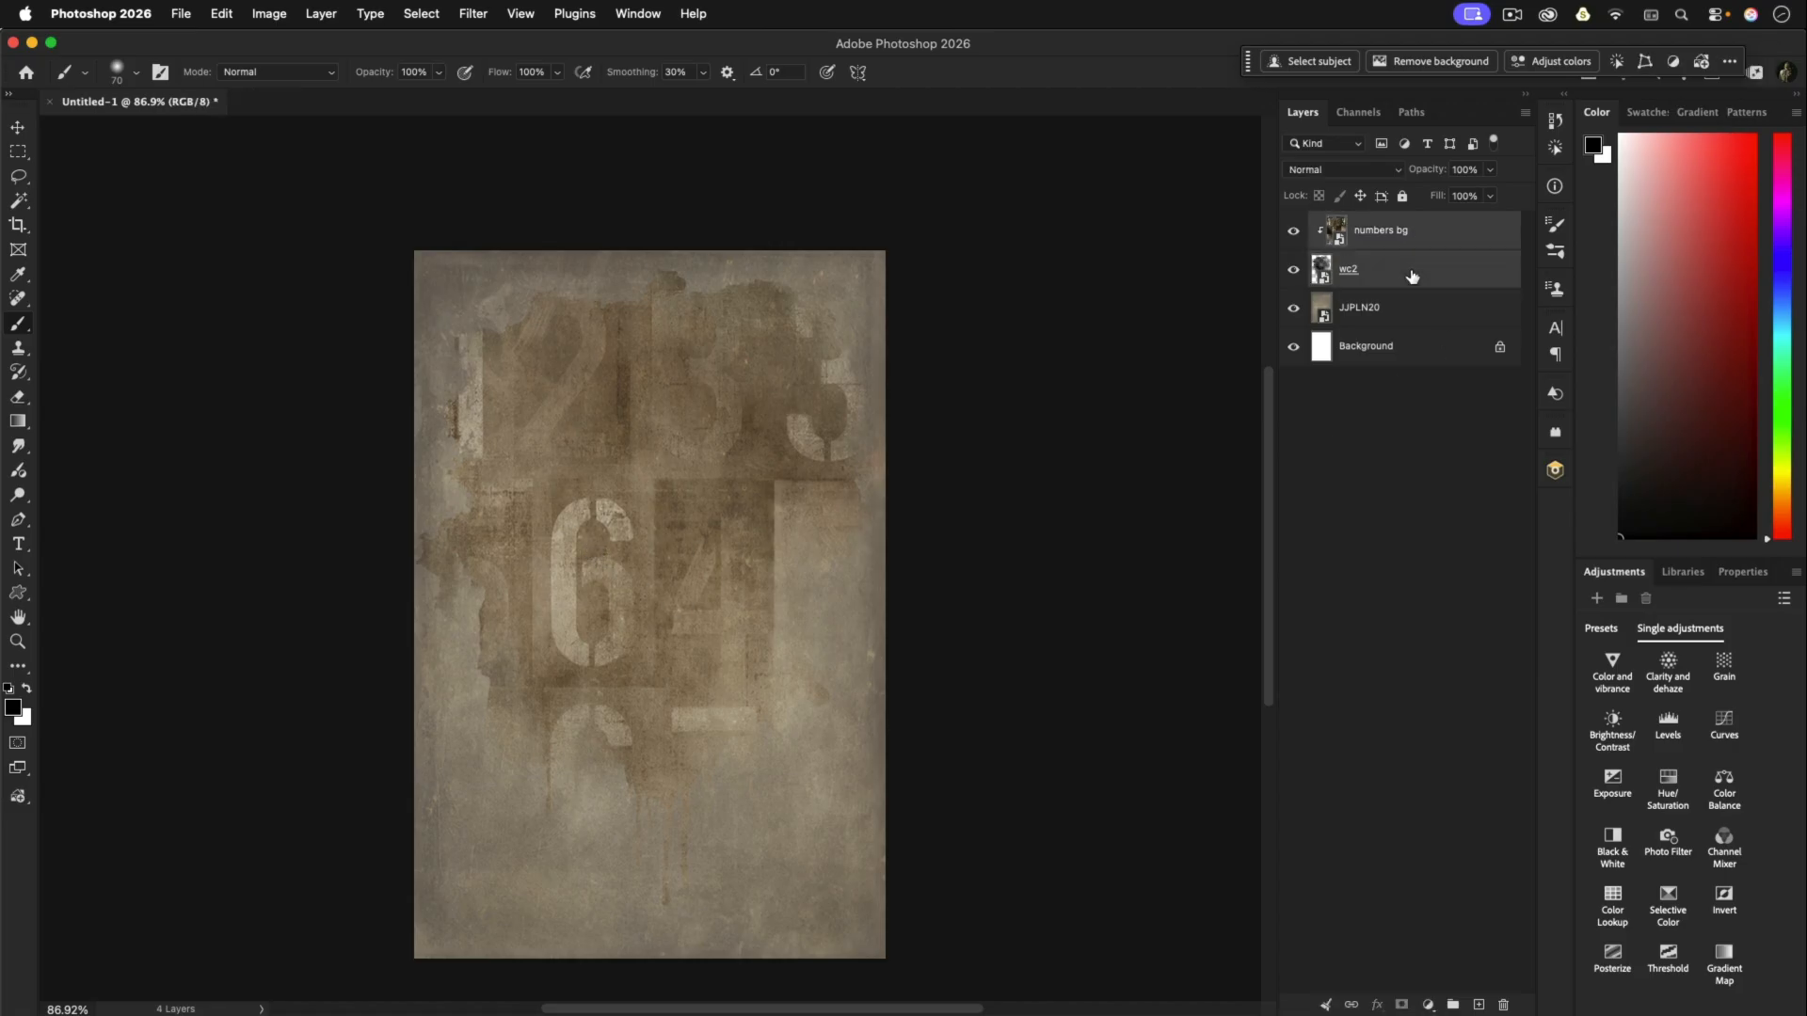
pyautogui.press('cmd+g')
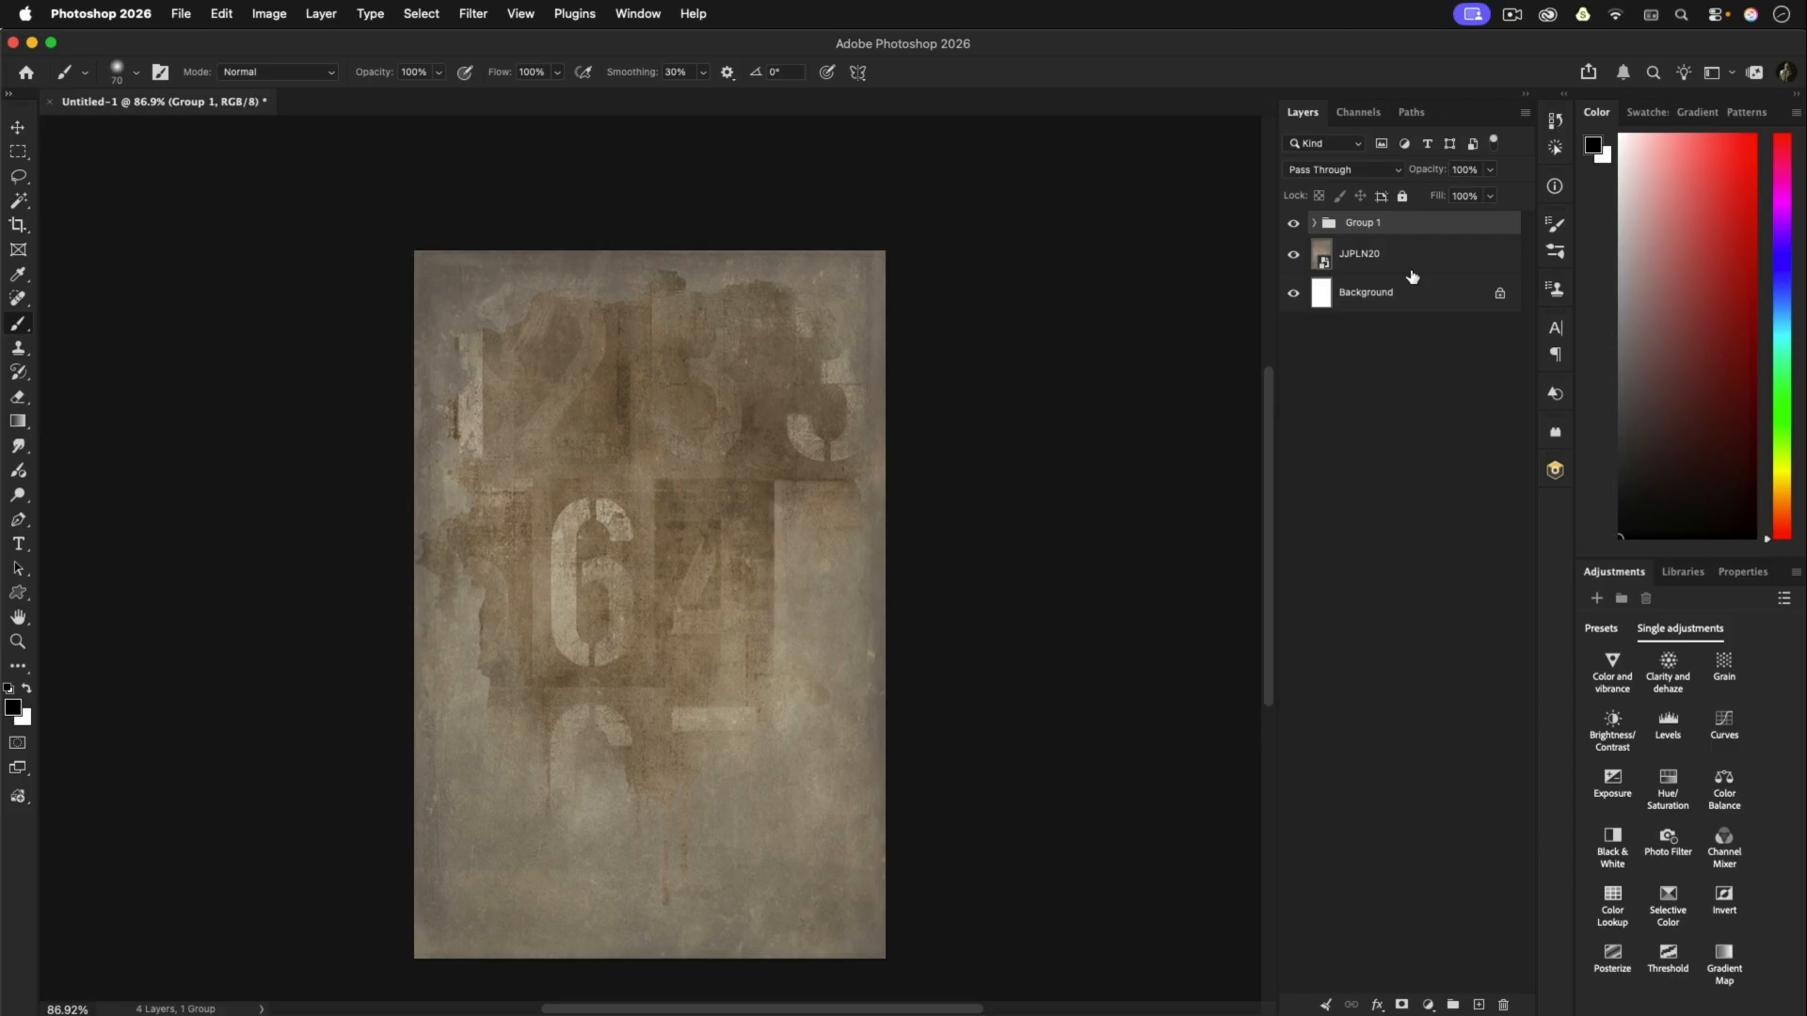
# Step: Scale the numbers group to about 58% and move it partly off the canvas's upper-left corner
pyautogui.press('super+t')
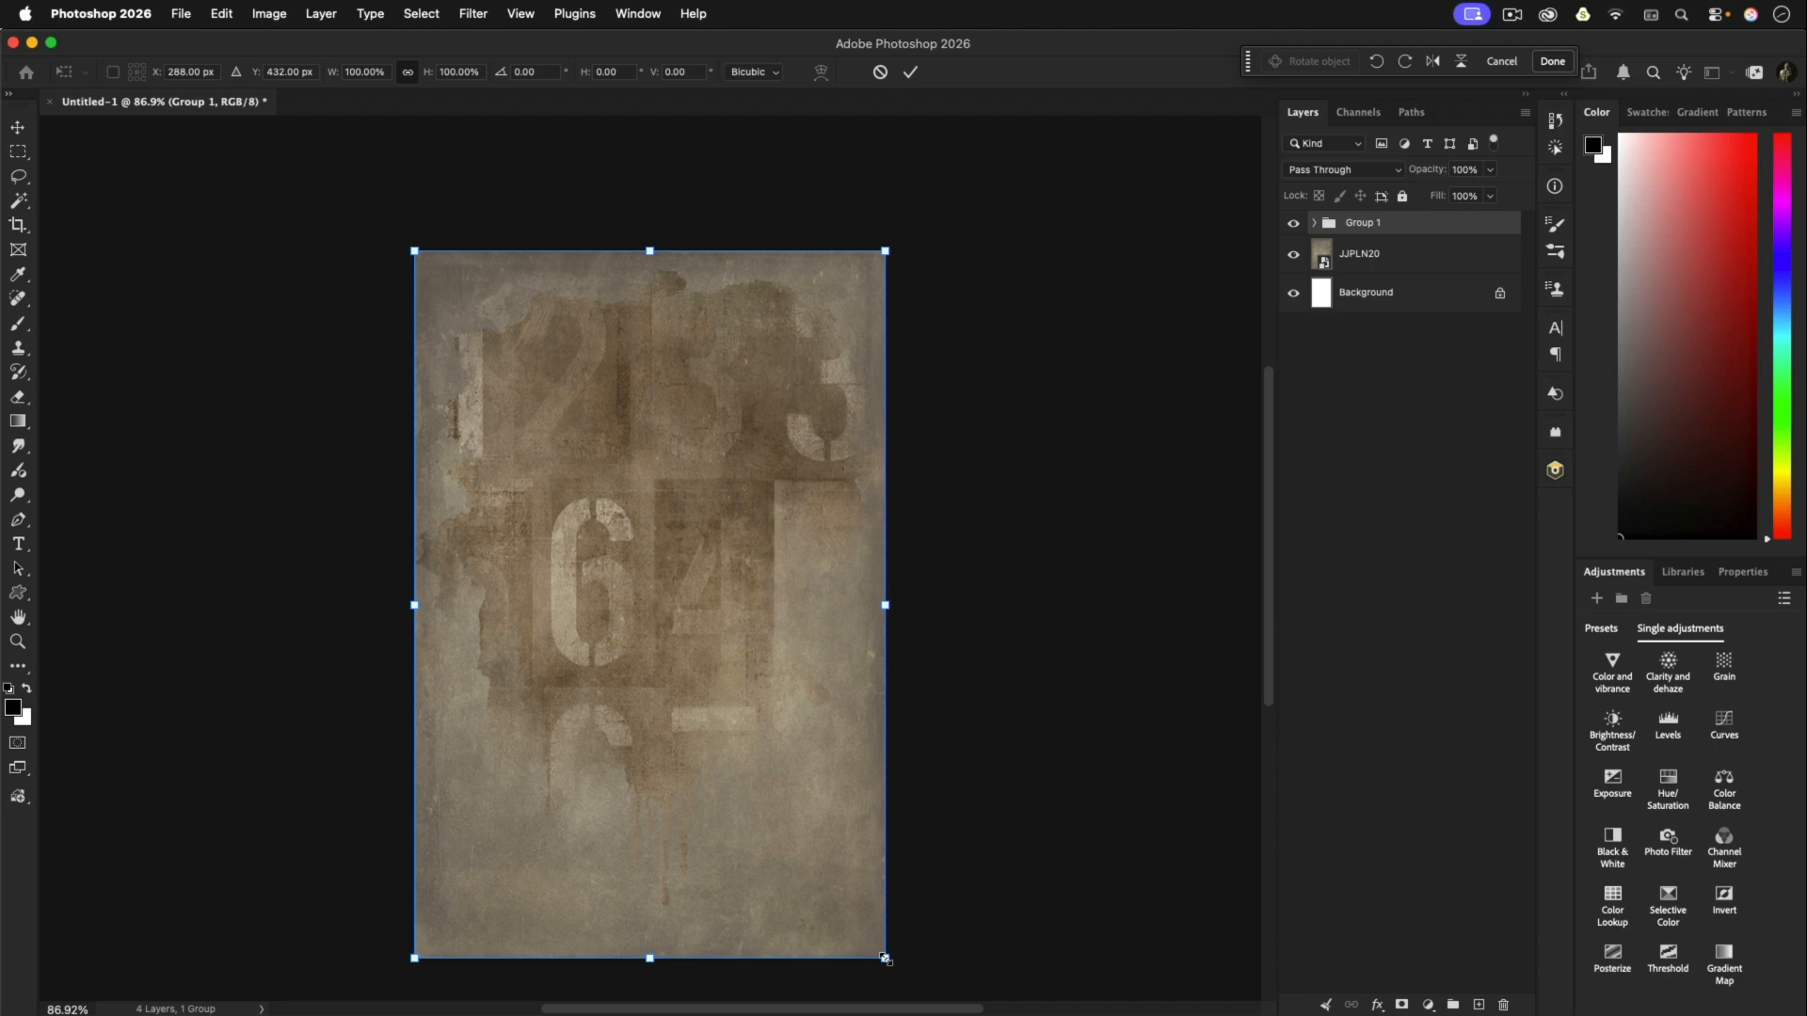
pyautogui.moveTo(885, 958); pyautogui.dragTo(663, 679)
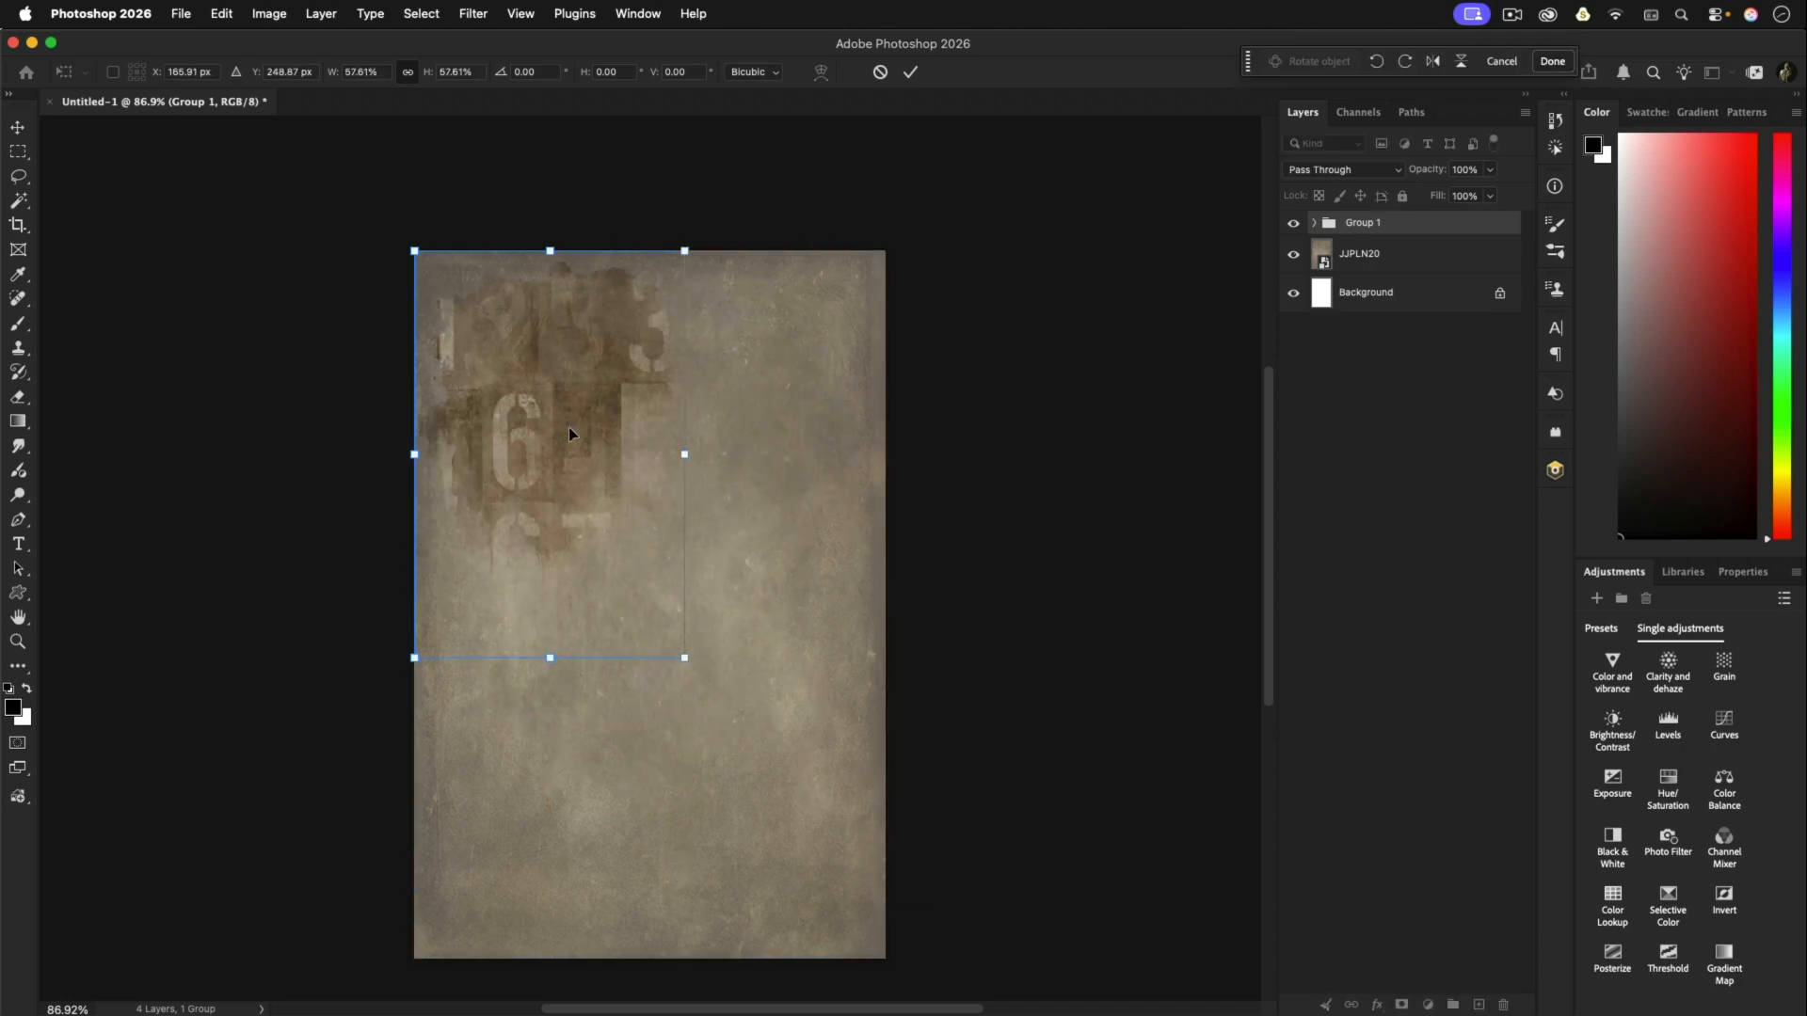
pyautogui.moveTo(569, 434); pyautogui.dragTo(489, 335)
pyautogui.click(910, 71)
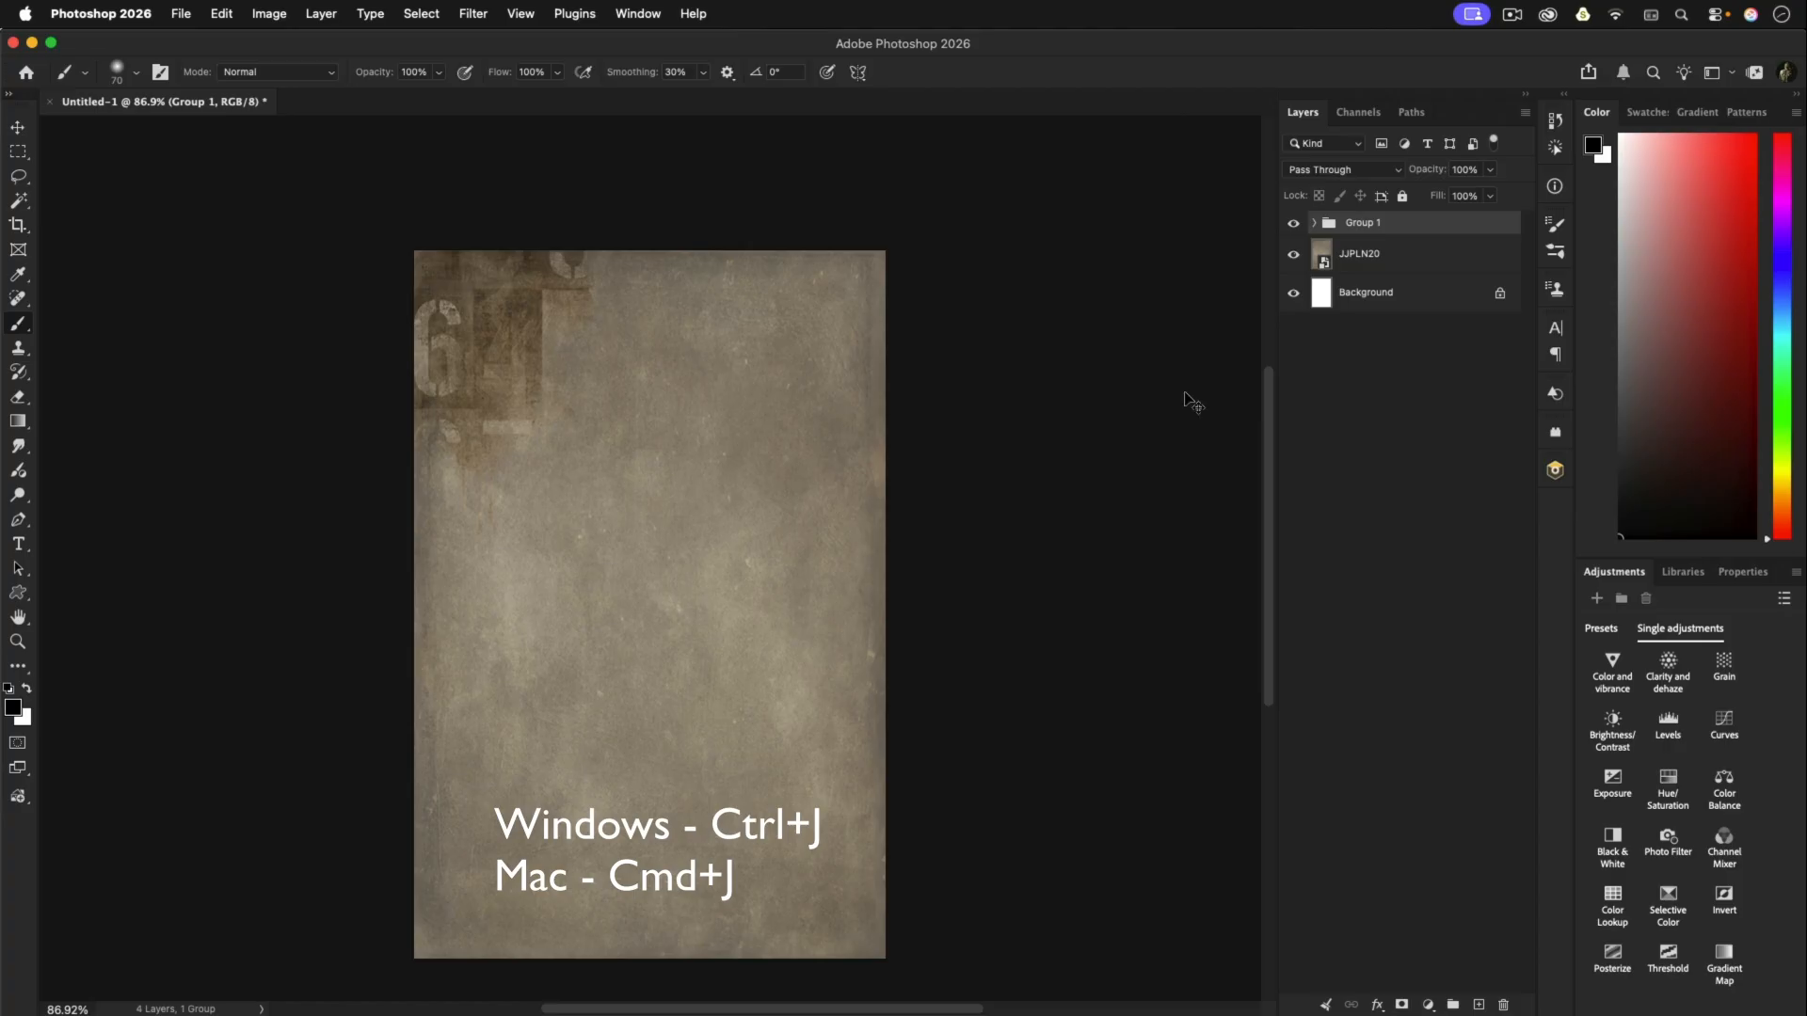
# Step: Duplicate the numbers group and move the copy partly off the canvas's lower-right corner
pyautogui.press('super+j')
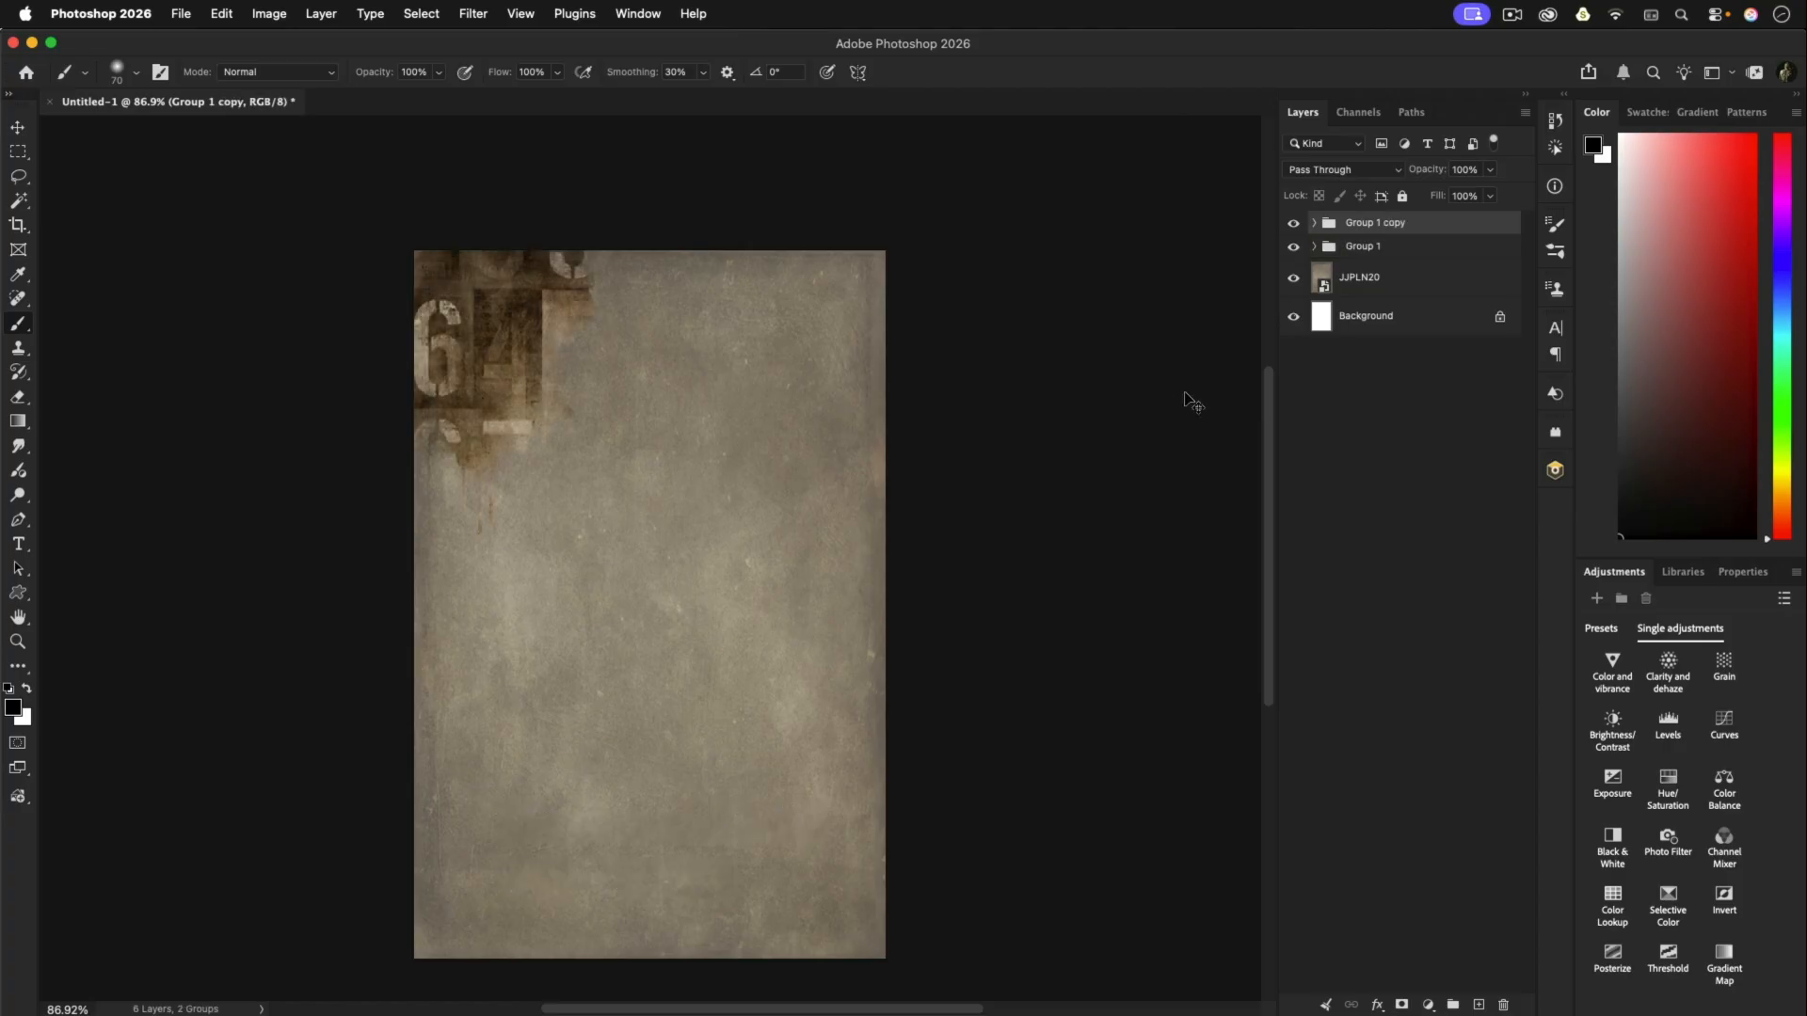
pyautogui.press('super+t')
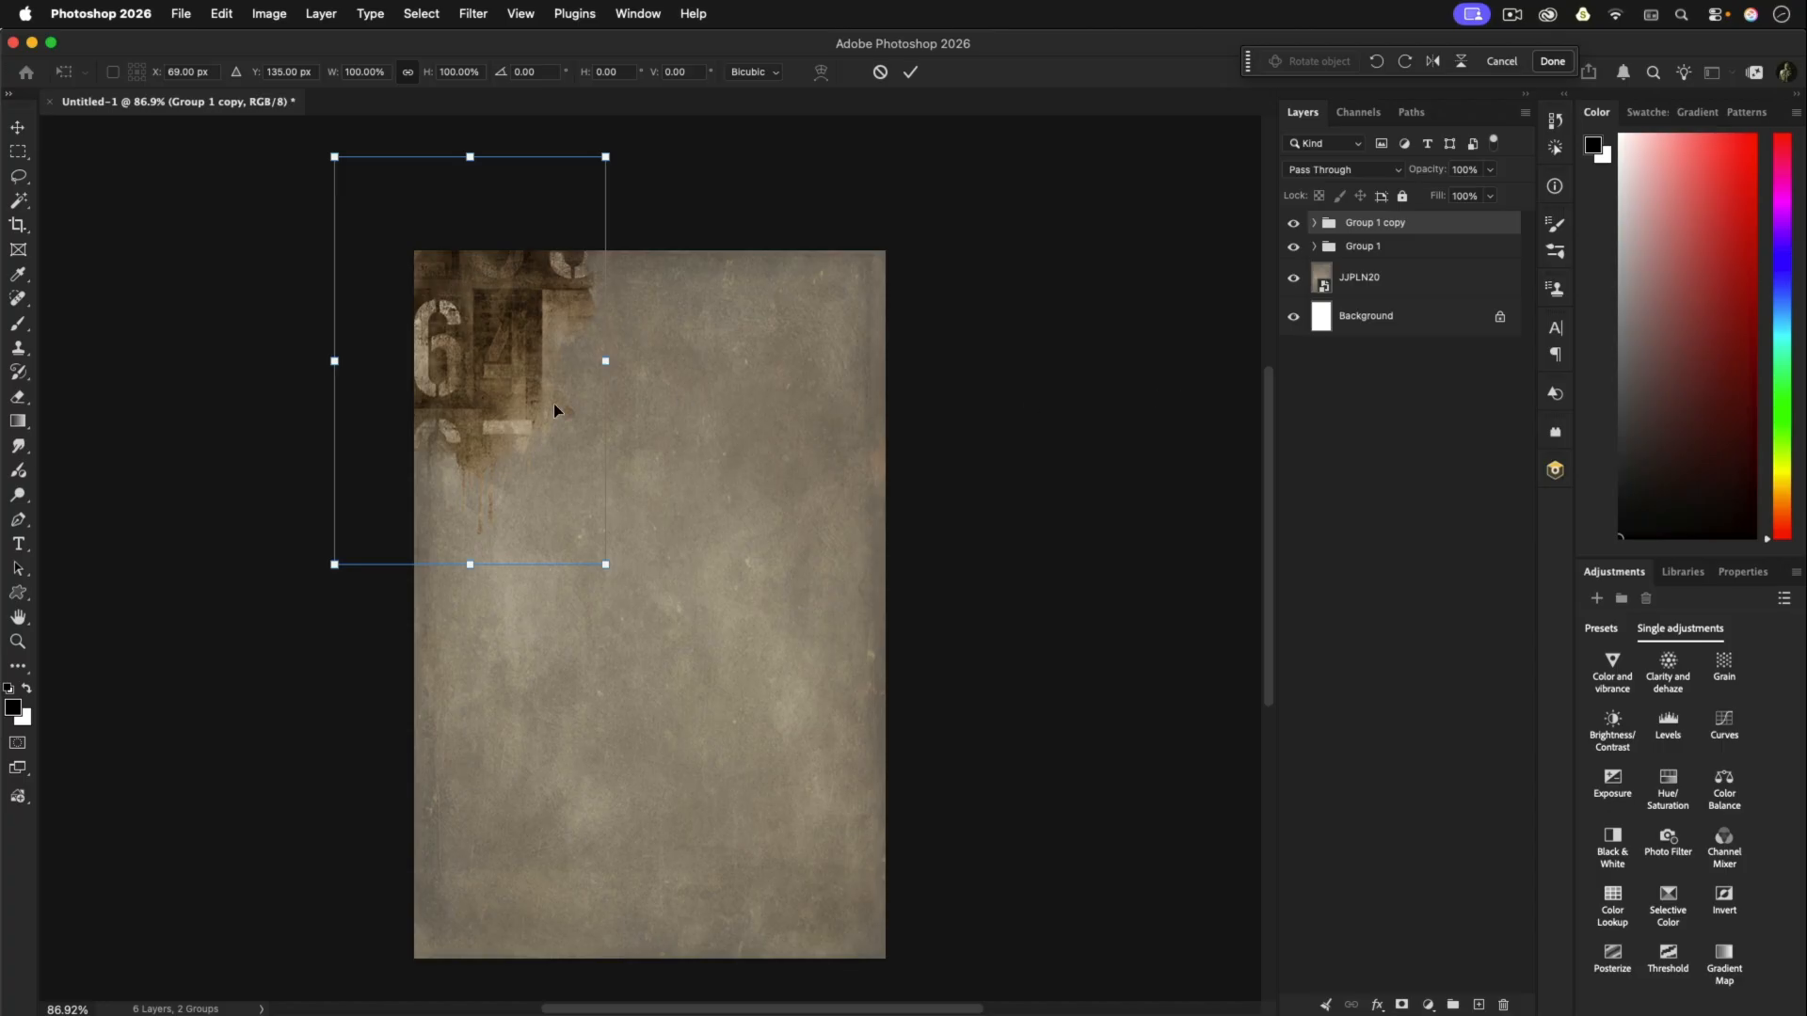
pyautogui.moveTo(484, 327)
pyautogui.mouseDown()
pyautogui.moveTo(902, 916)
pyautogui.moveTo(866, 890)
pyautogui.mouseUp()
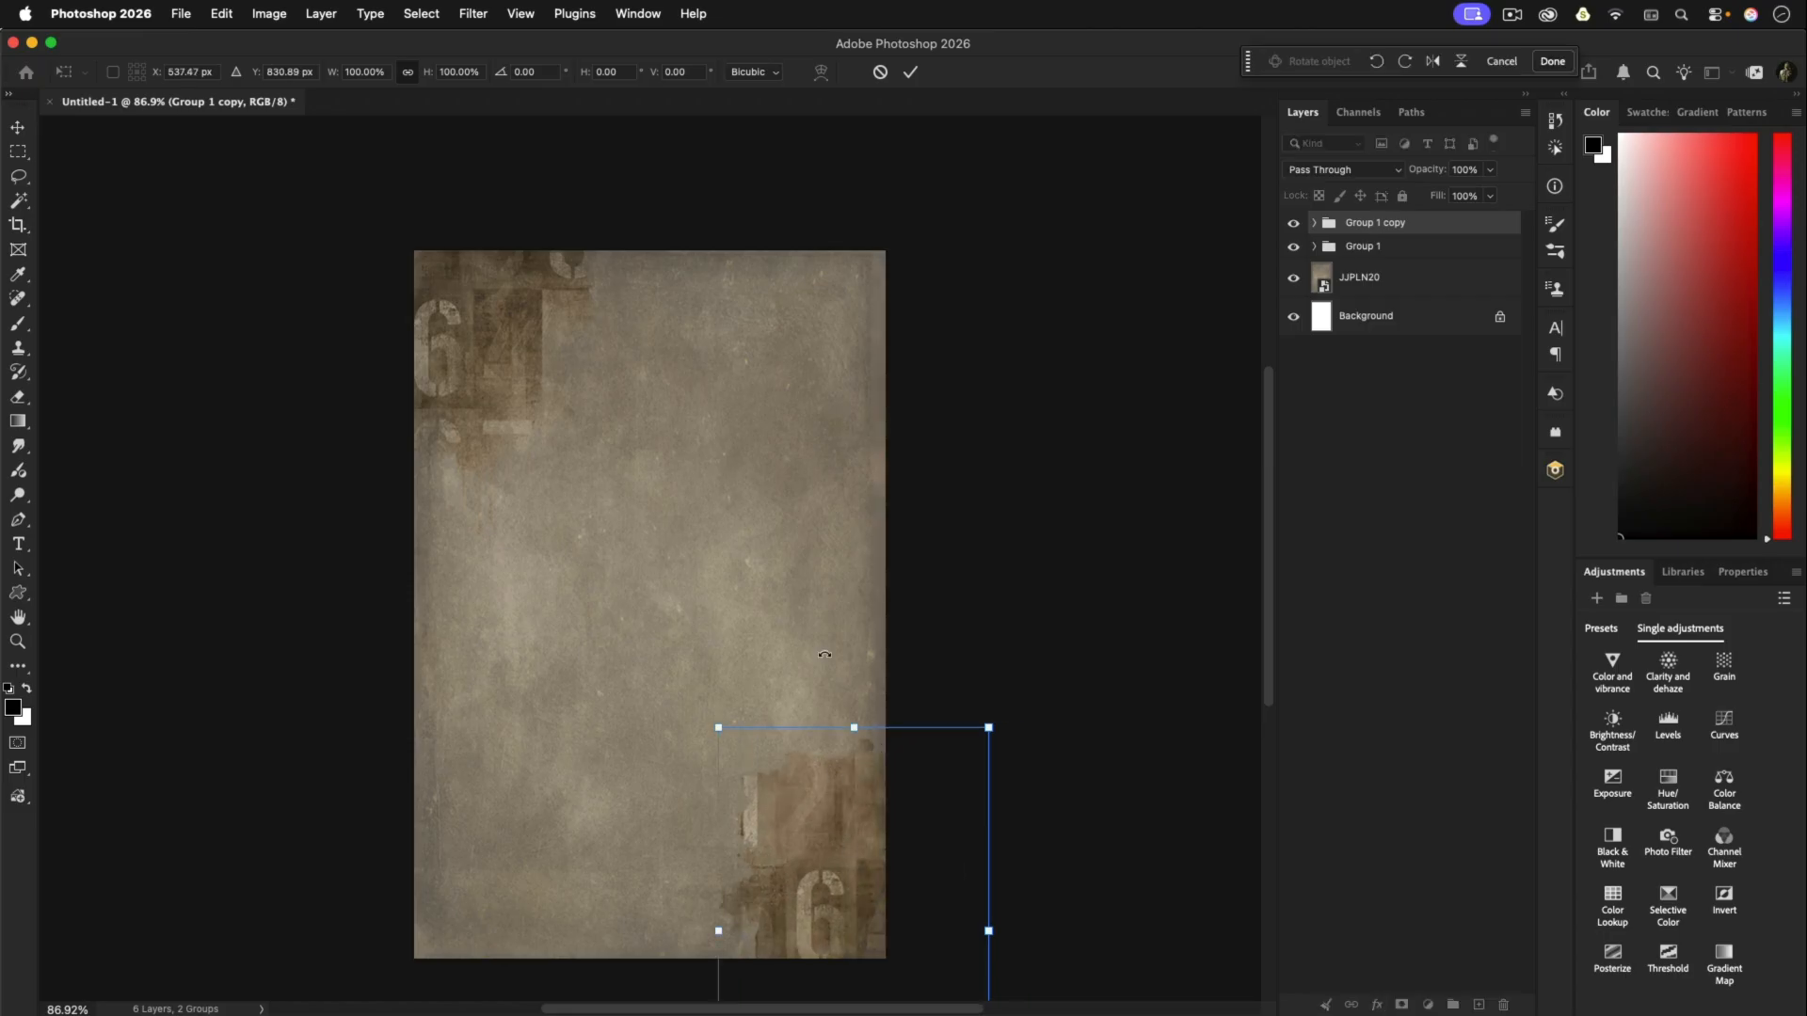
pyautogui.click(910, 72)
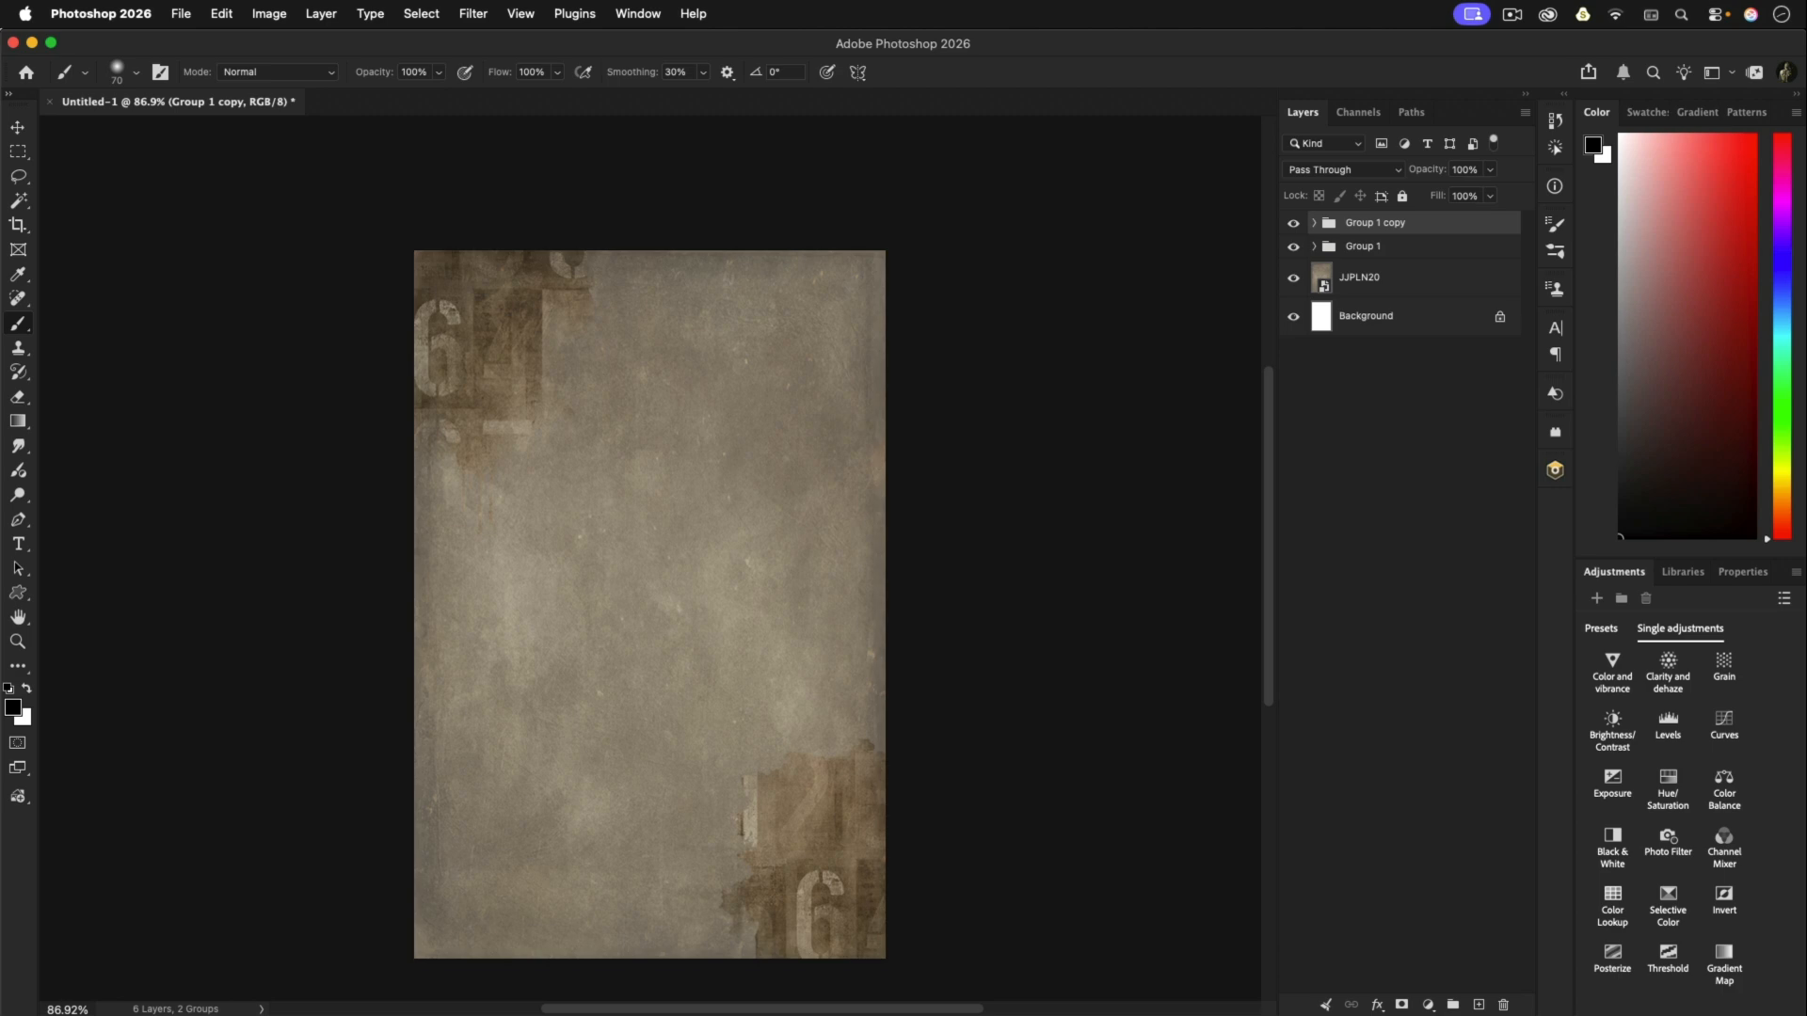
# Step: Place JJPFP01.jpg from the tutorial folder above the Group 1 copy
pyautogui.press('super+Tab')
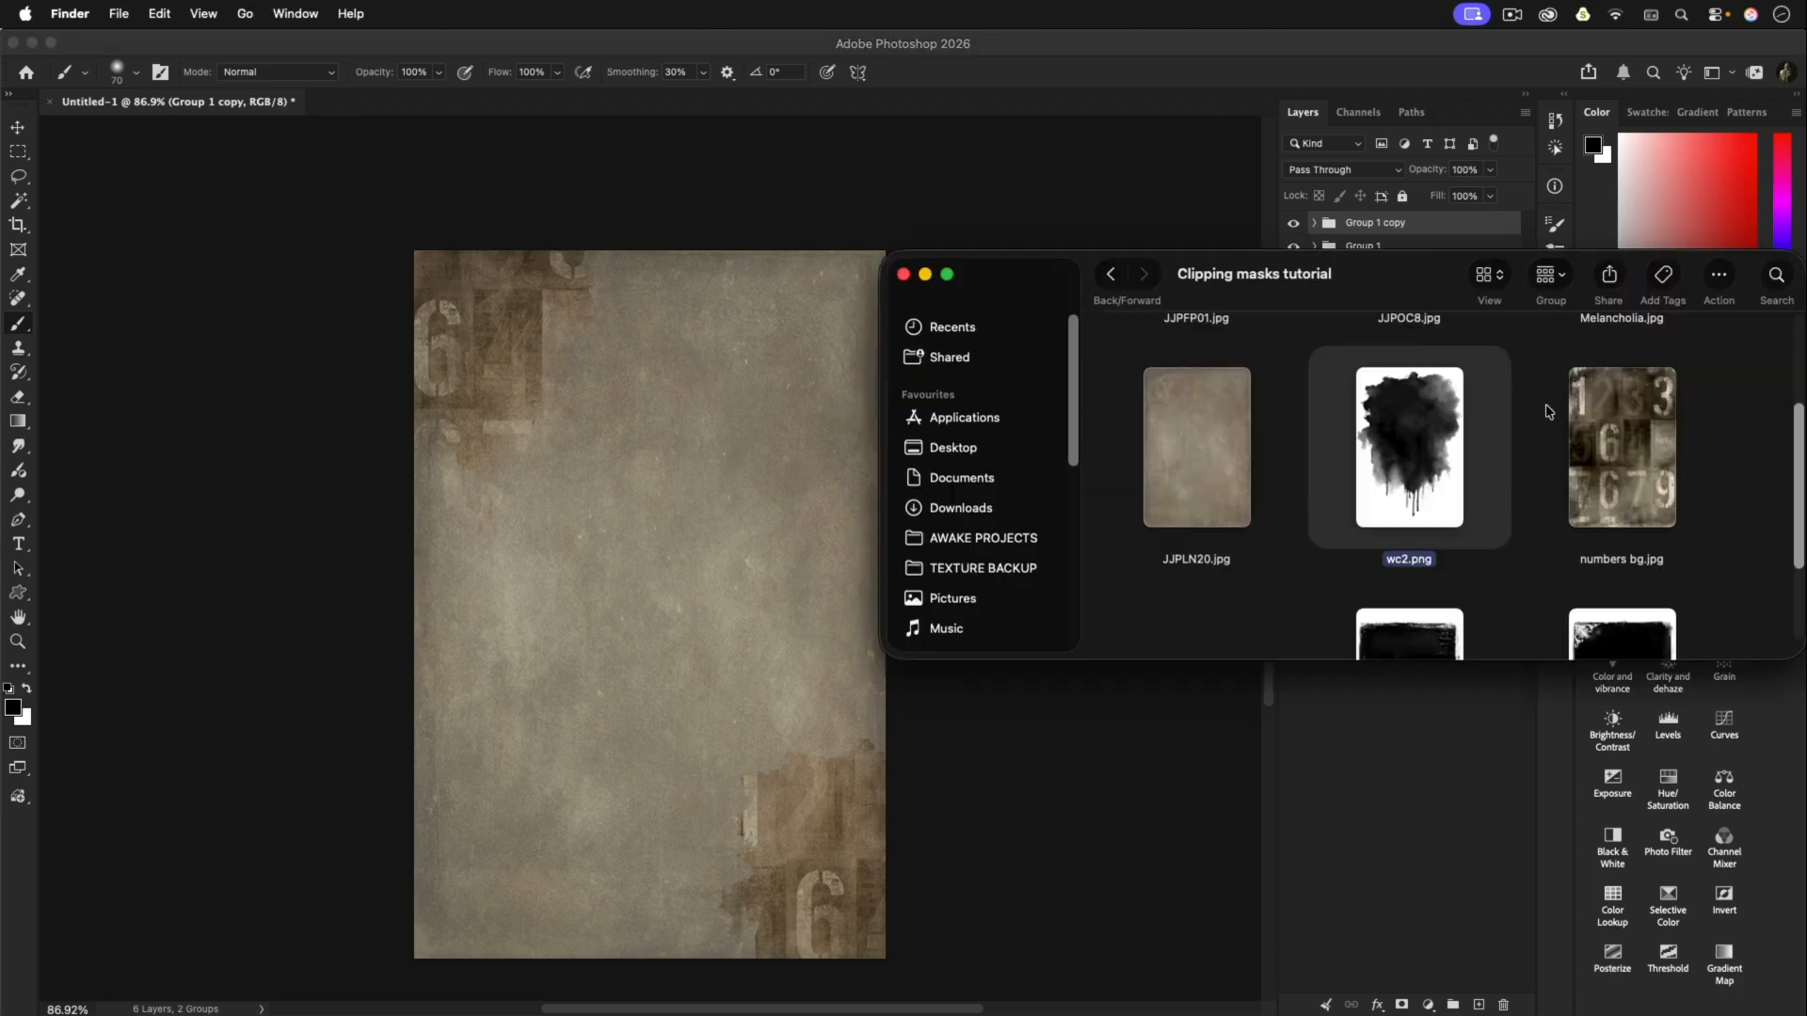
pyautogui.scroll(3, 1544, 414)
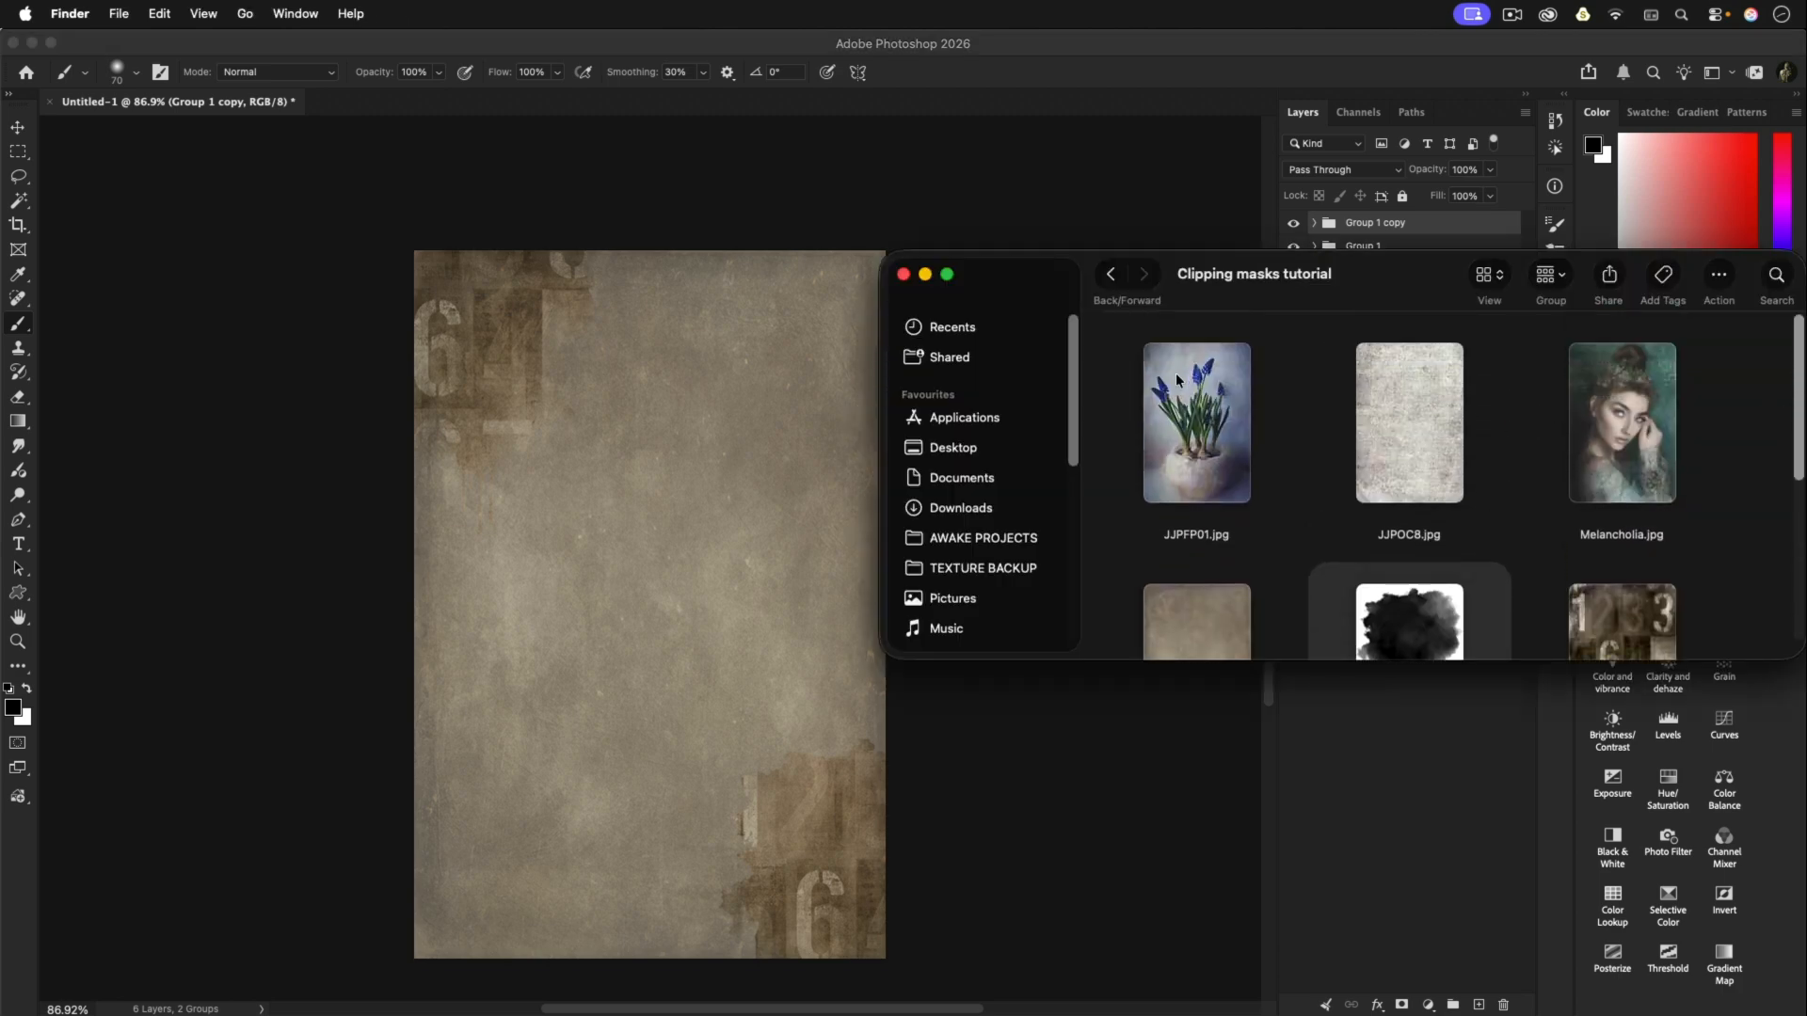
pyautogui.moveTo(1178, 380); pyautogui.dragTo(909, 145)
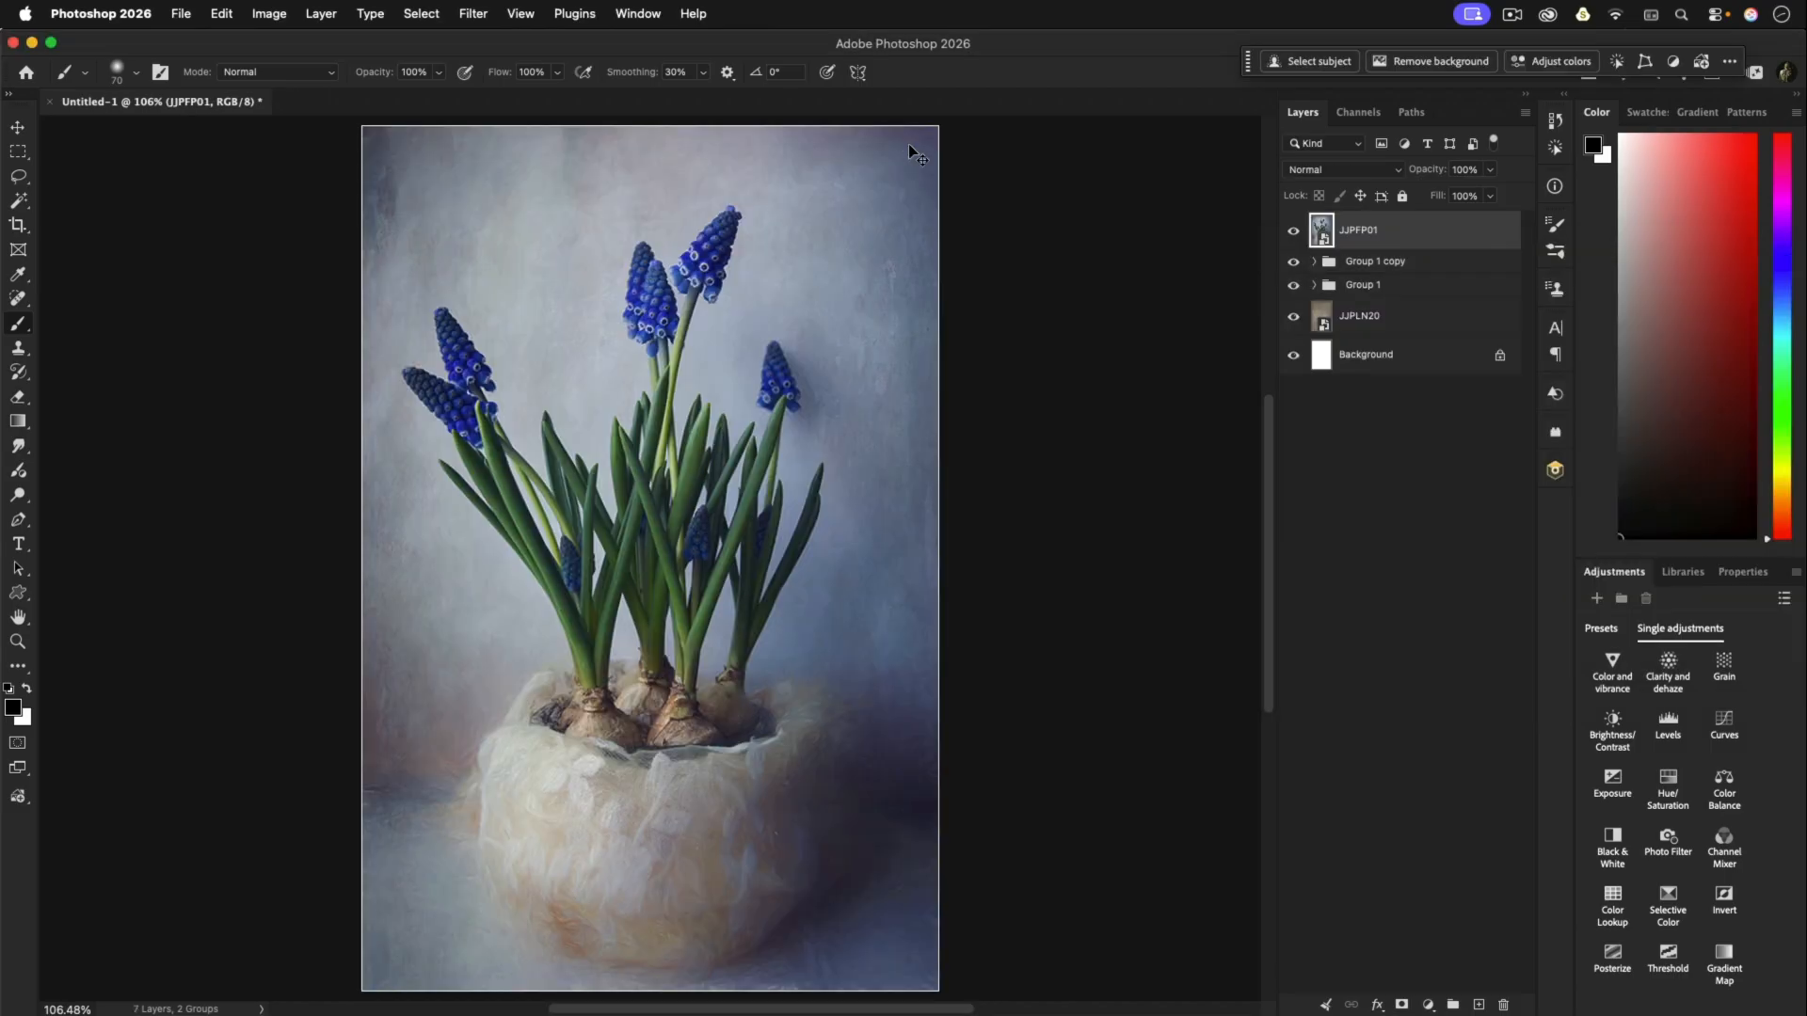
# Step: Scale the JJPFP01 flower photo to about 51% and position it near the centre of the canvas
pyautogui.press('super+t')
pyautogui.moveTo(939, 127); pyautogui.dragTo(798, 350)
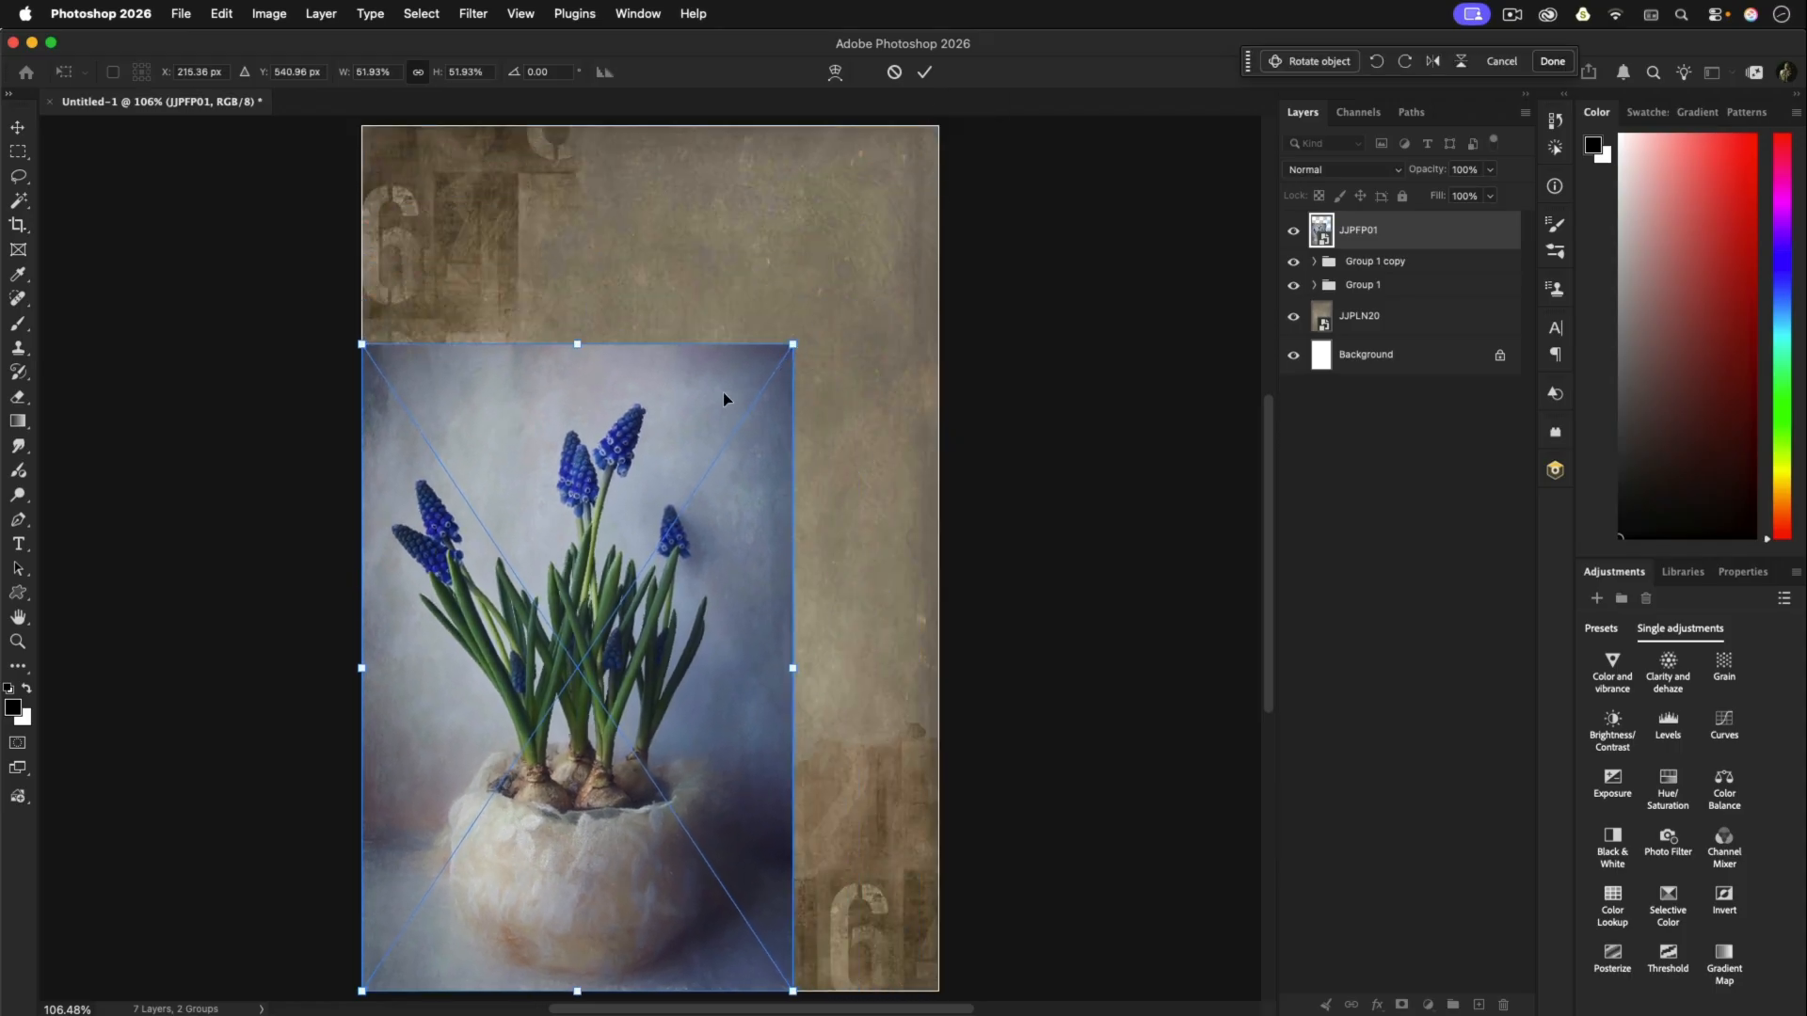
pyautogui.moveTo(715, 395); pyautogui.dragTo(794, 275)
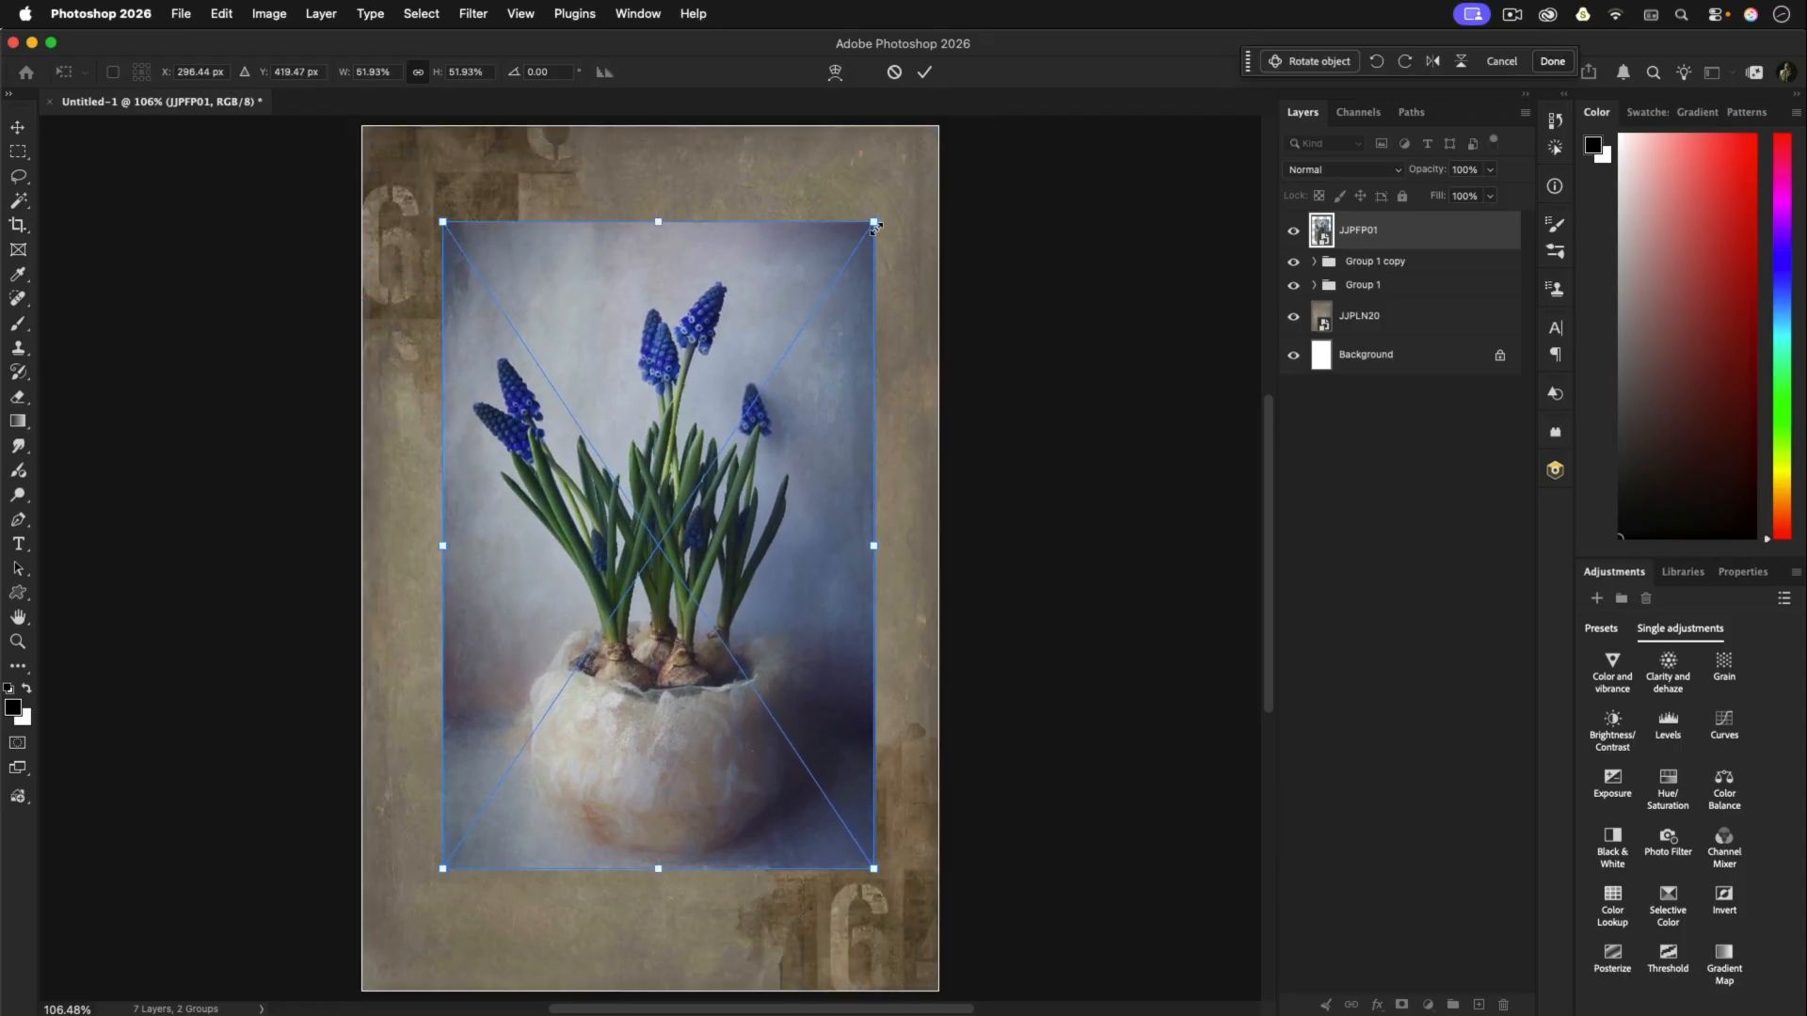
pyautogui.moveTo(876, 225); pyautogui.dragTo(864, 241)
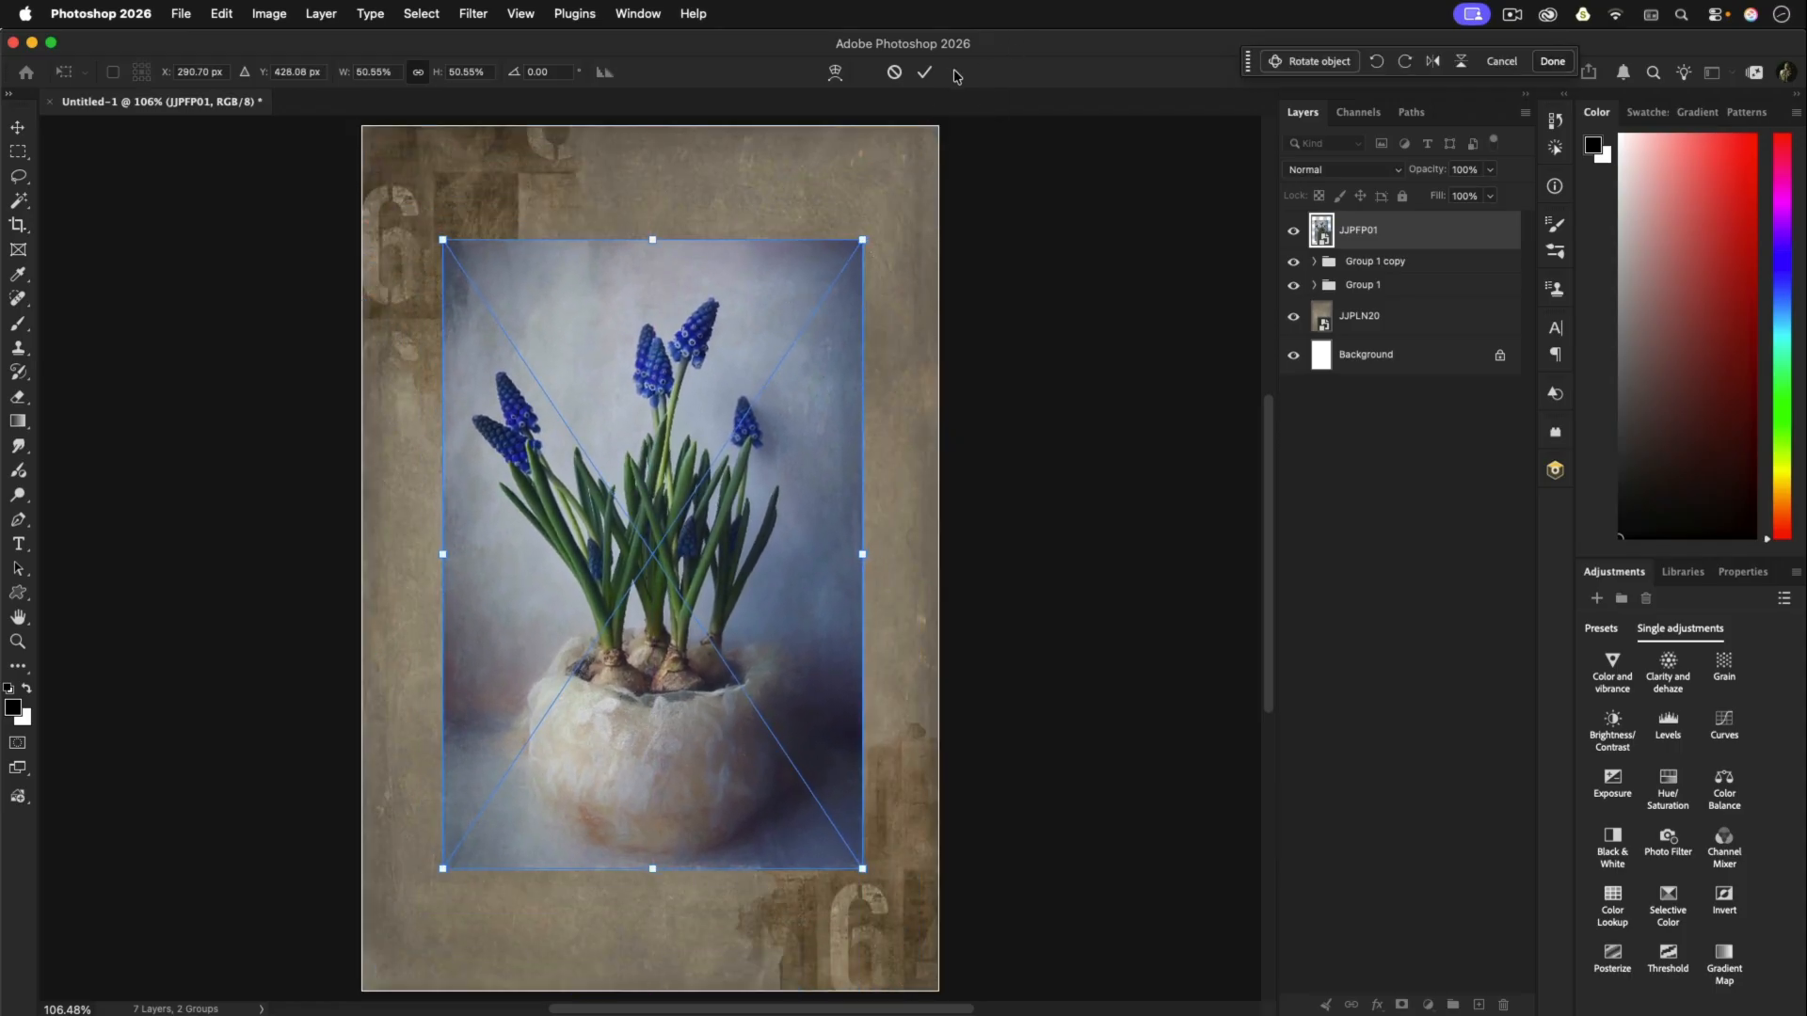
pyautogui.click(925, 73)
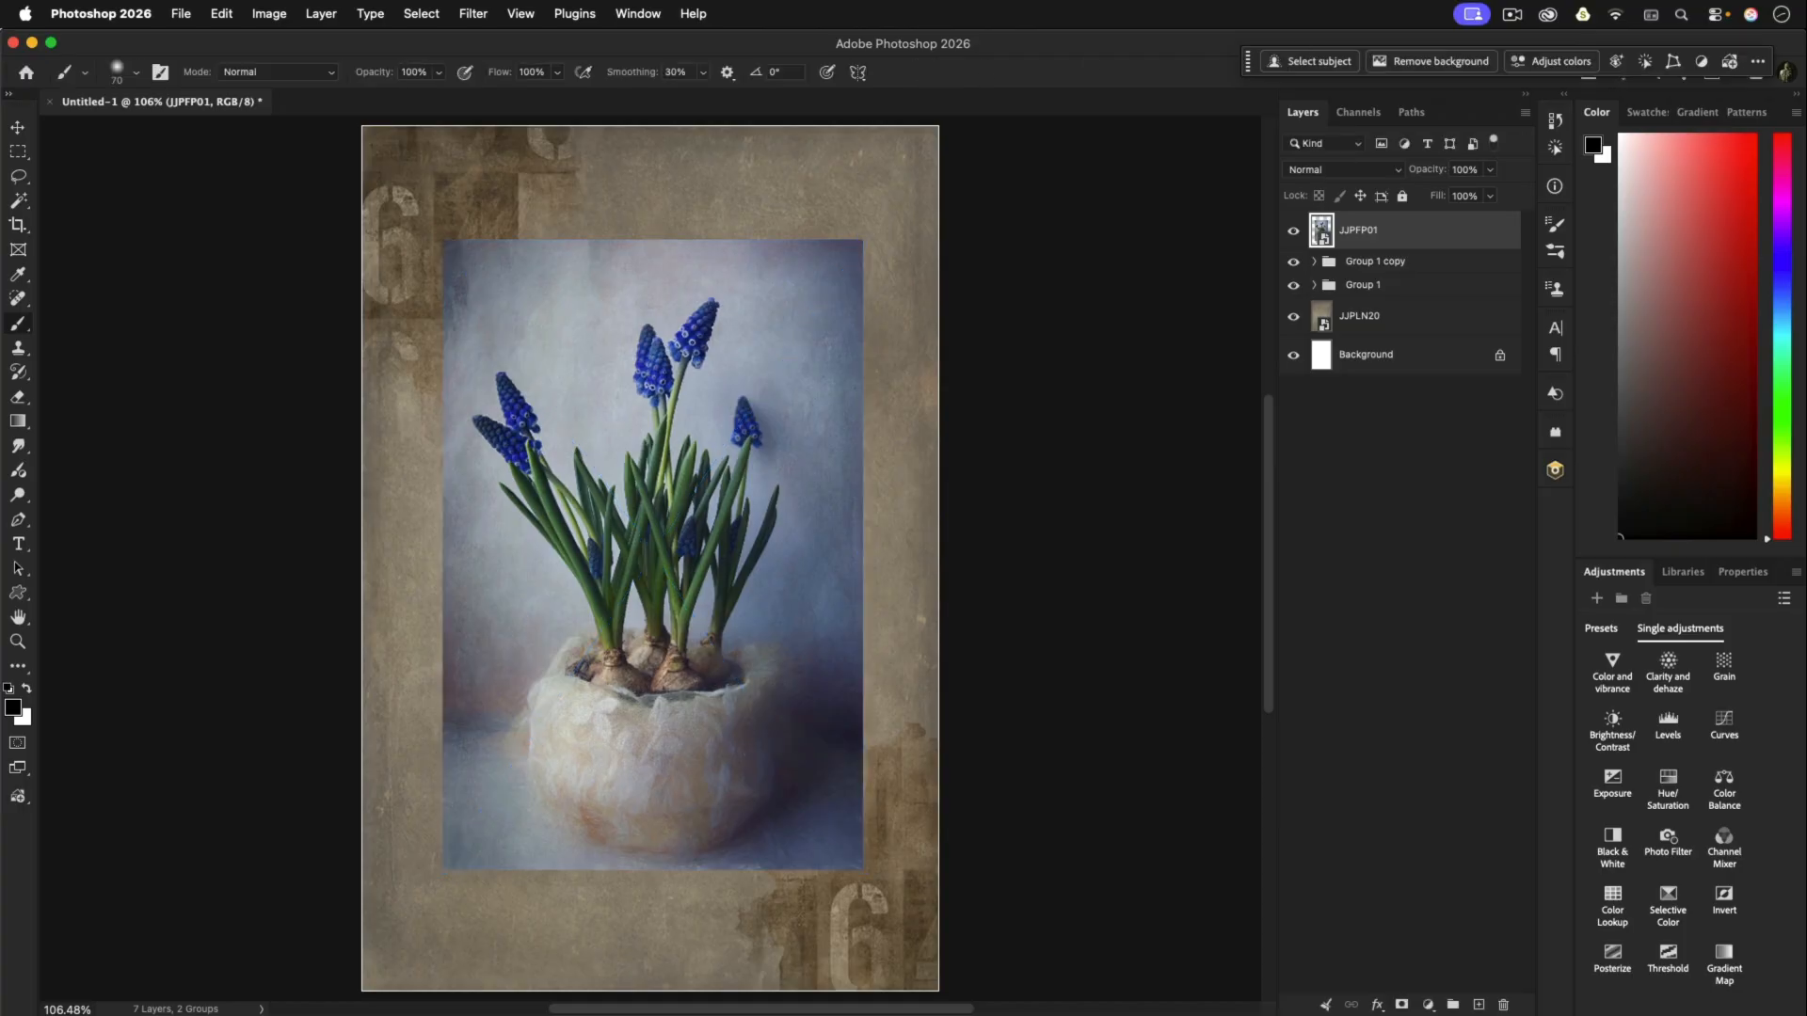
# Step: Place gs8.png from the tutorial folder above the JJPFP01 layer
pyautogui.press('super+Tab')
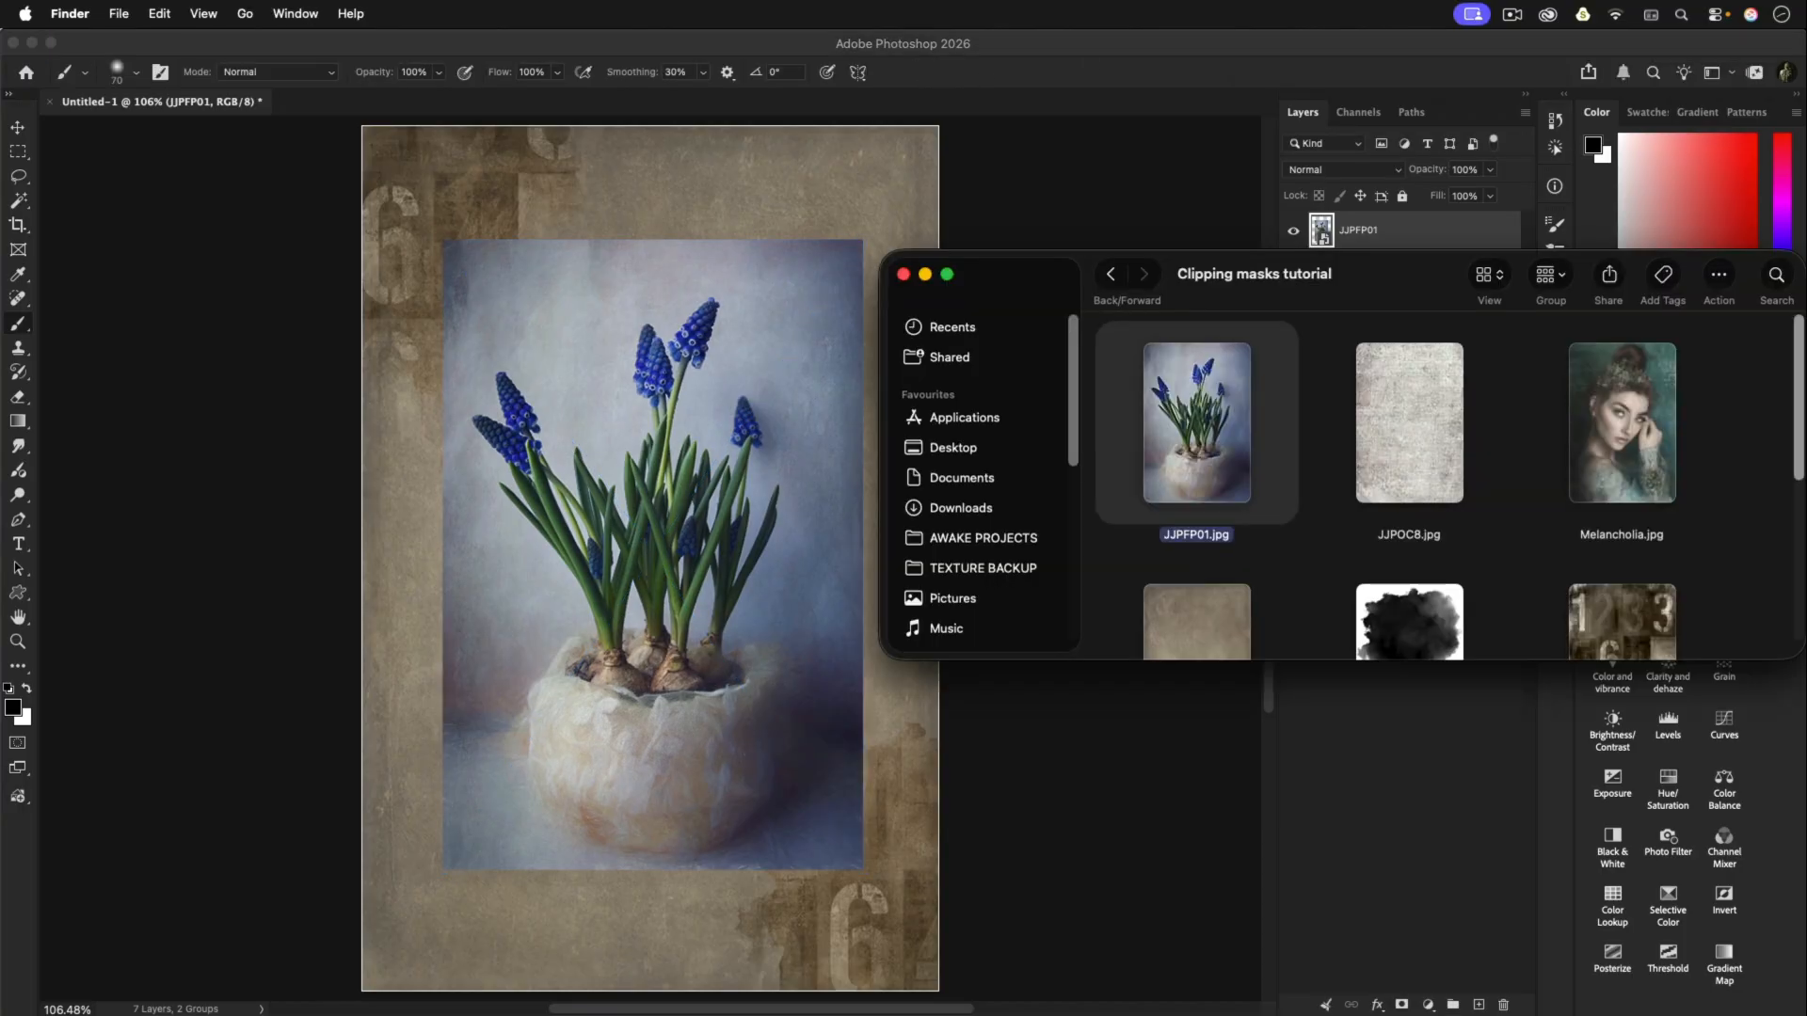
pyautogui.scroll(-5, 1427, 544)
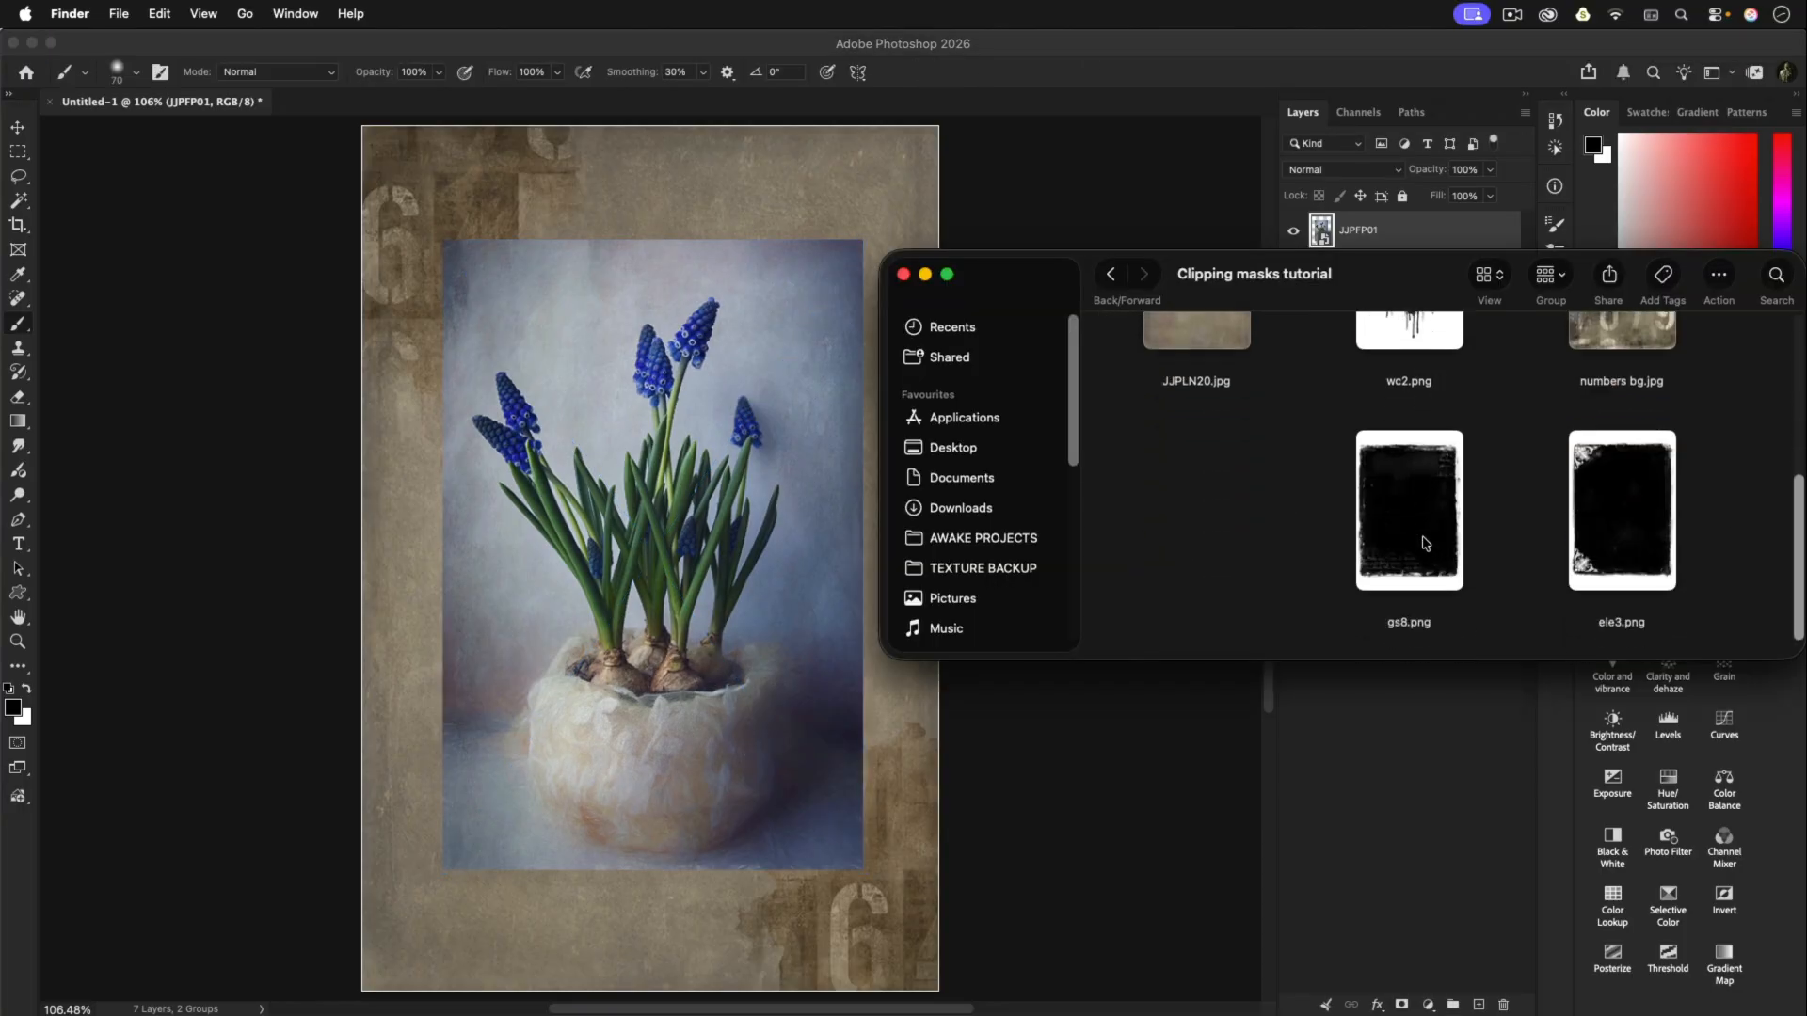
pyautogui.moveTo(1426, 535); pyautogui.dragTo(718, 496)
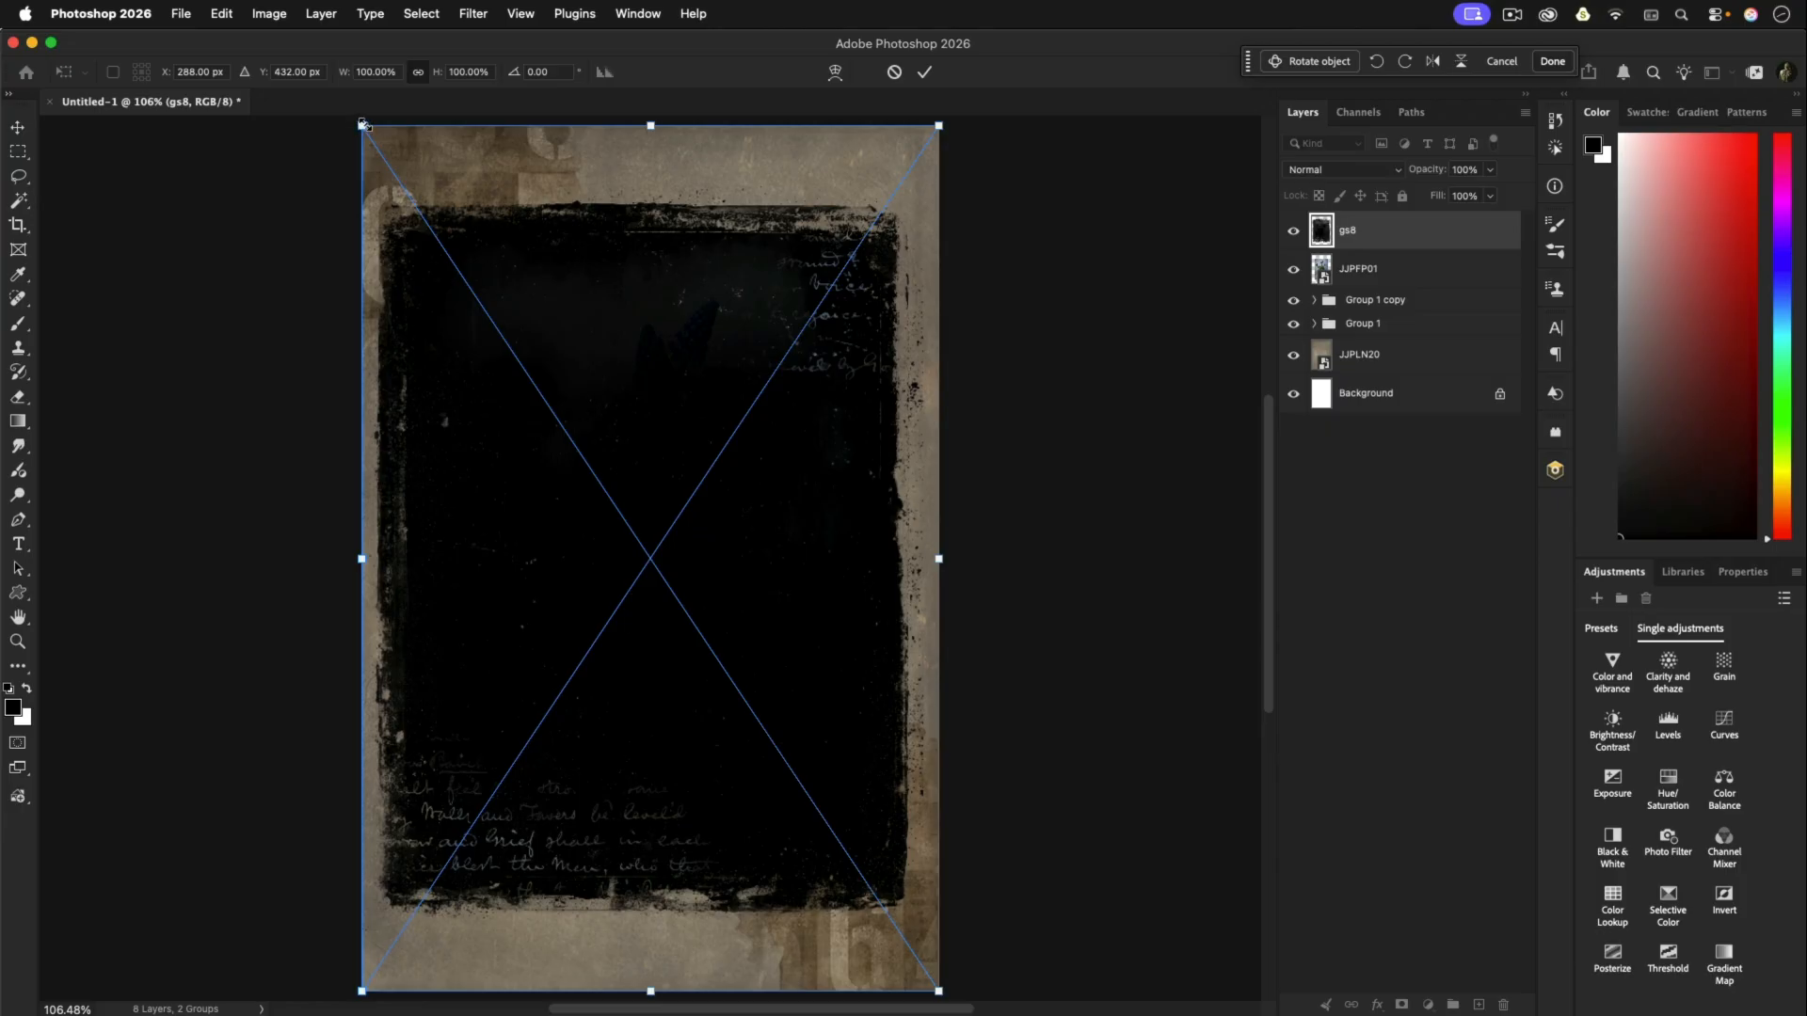
# Step: Scale the gs8 grunge frame to about 82% and position it over the flower photo
pyautogui.moveTo(363, 125); pyautogui.dragTo(434, 215)
pyautogui.moveTo(684, 367); pyautogui.dragTo(669, 321)
pyautogui.moveTo(918, 943); pyautogui.dragTo(848, 869)
pyautogui.moveTo(662, 354); pyautogui.dragTo(684, 379)
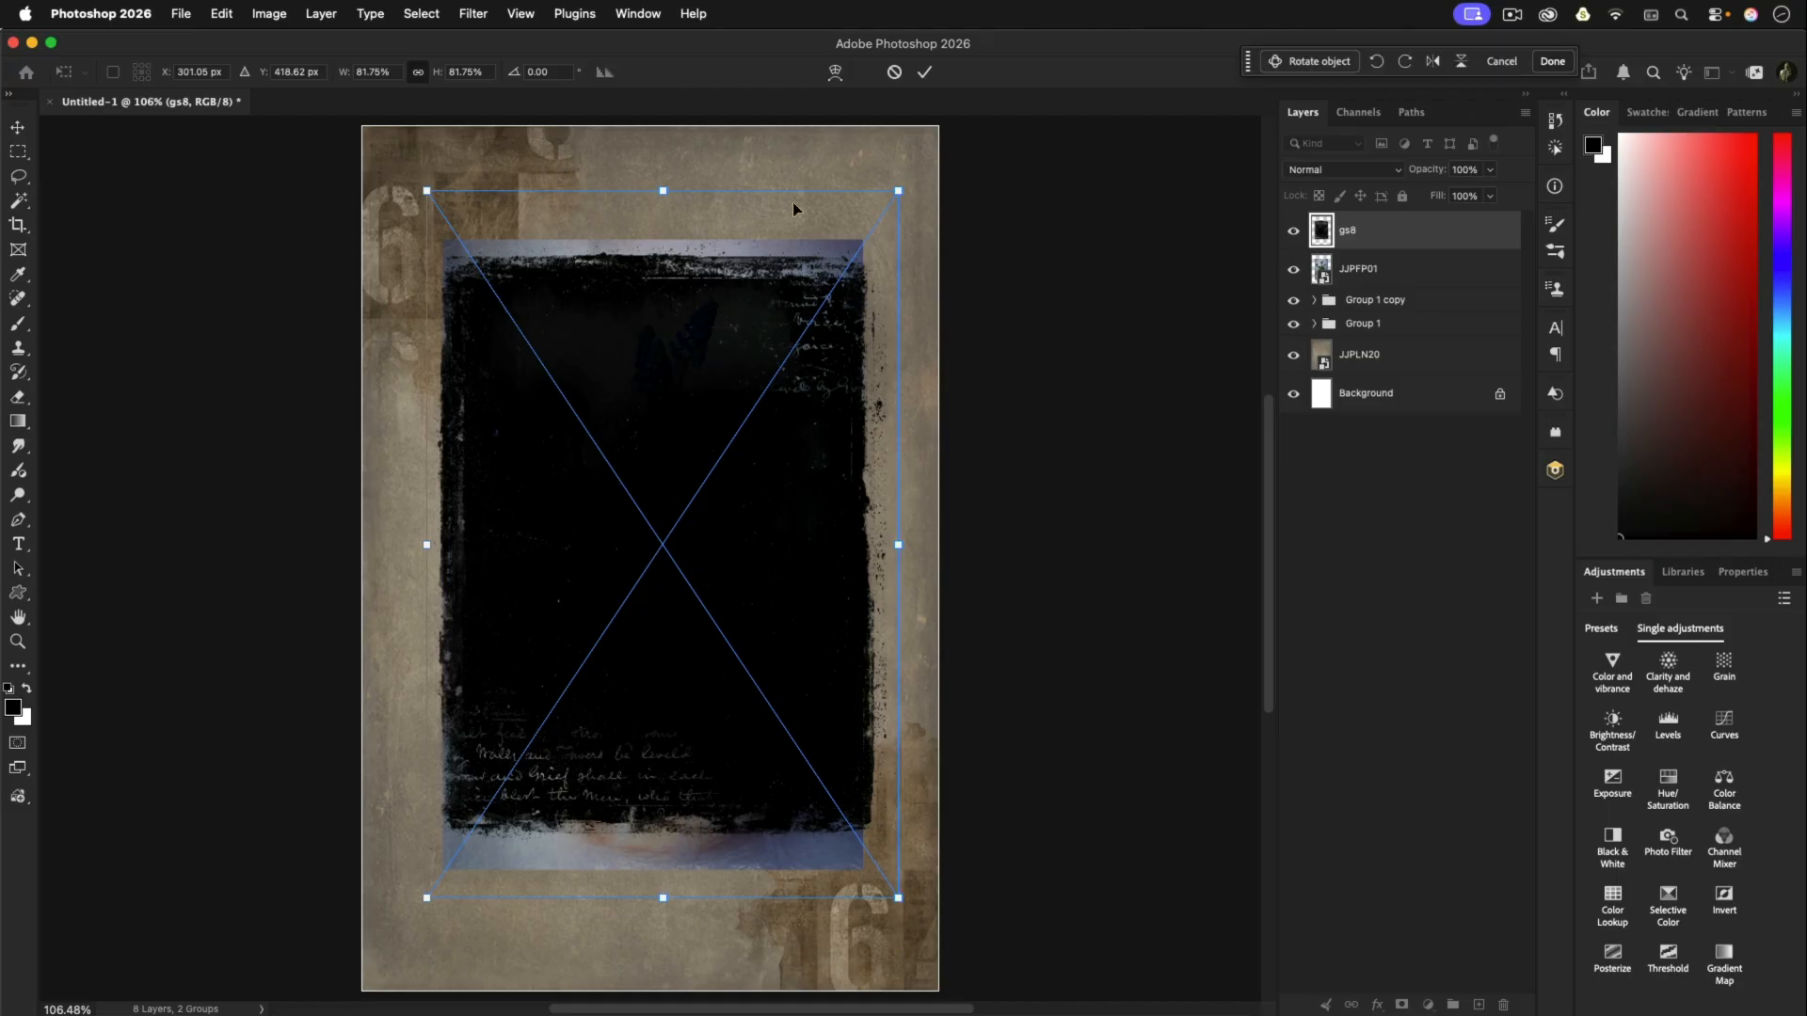
pyautogui.click(925, 72)
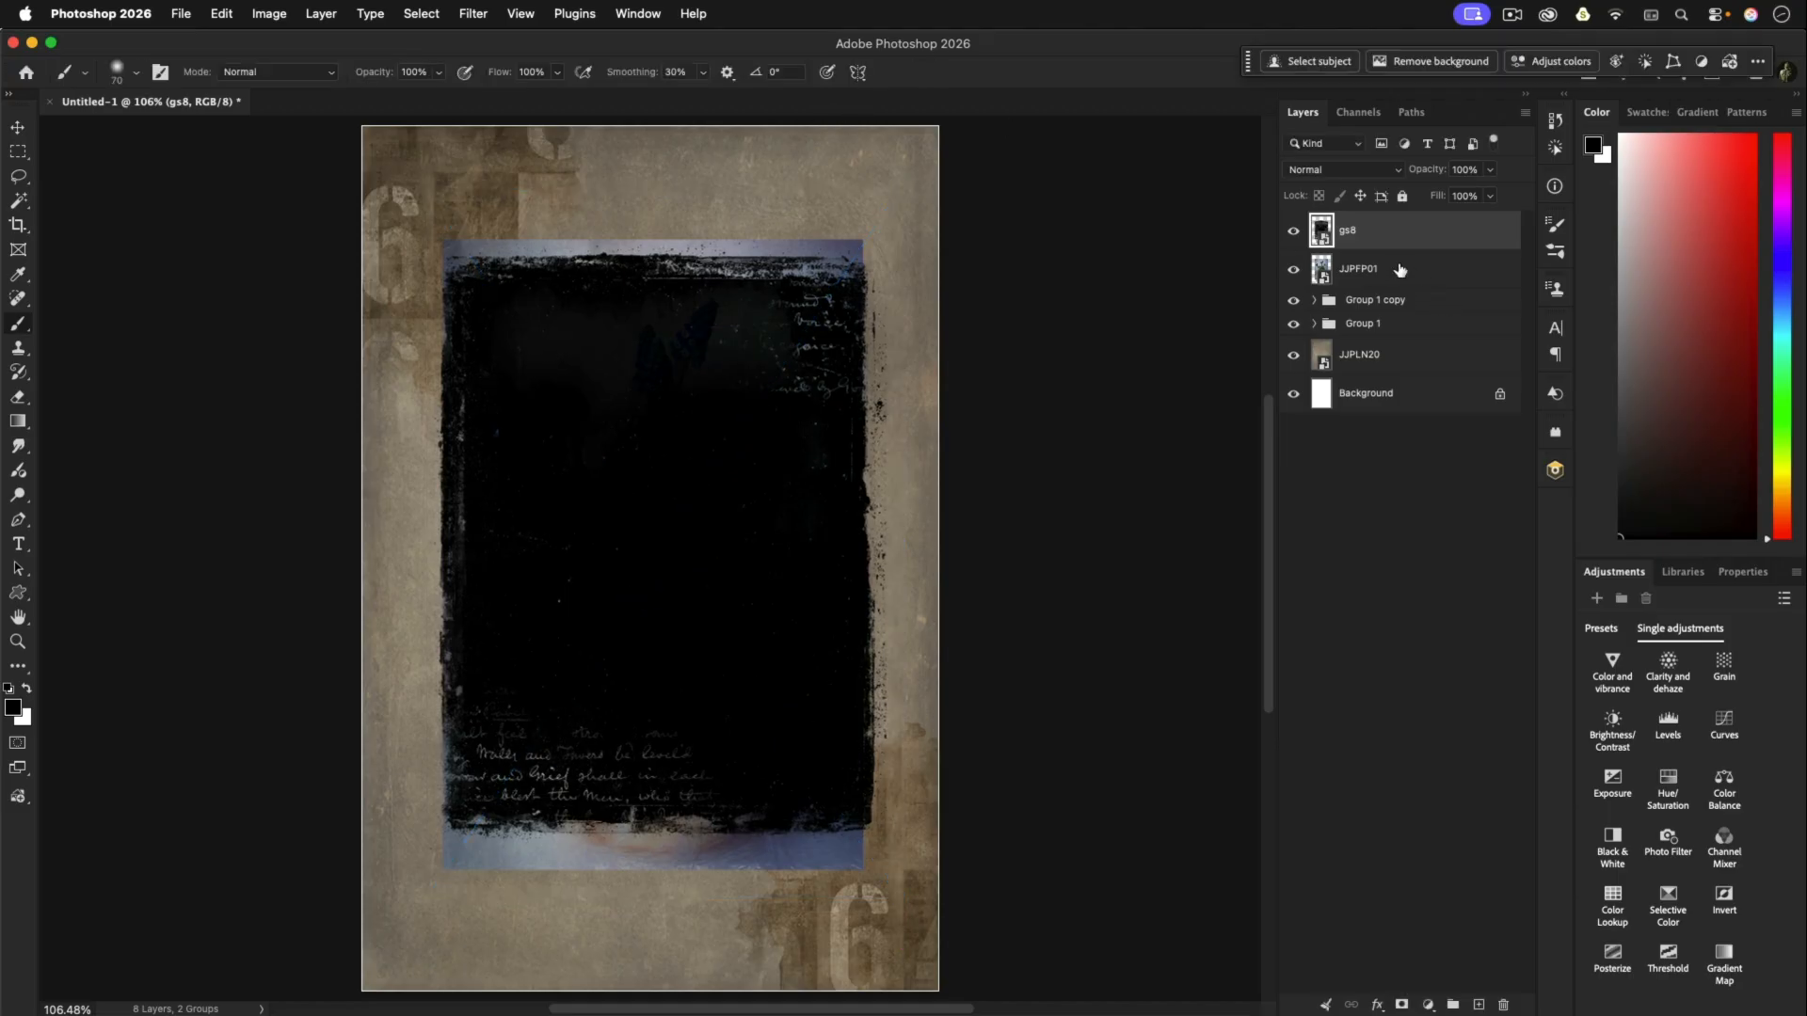
# Step: Move the gs8 layer below JJPFP01 and clip the flower photo to the grunge frame
pyautogui.moveTo(1383, 234); pyautogui.dragTo(1381, 283)
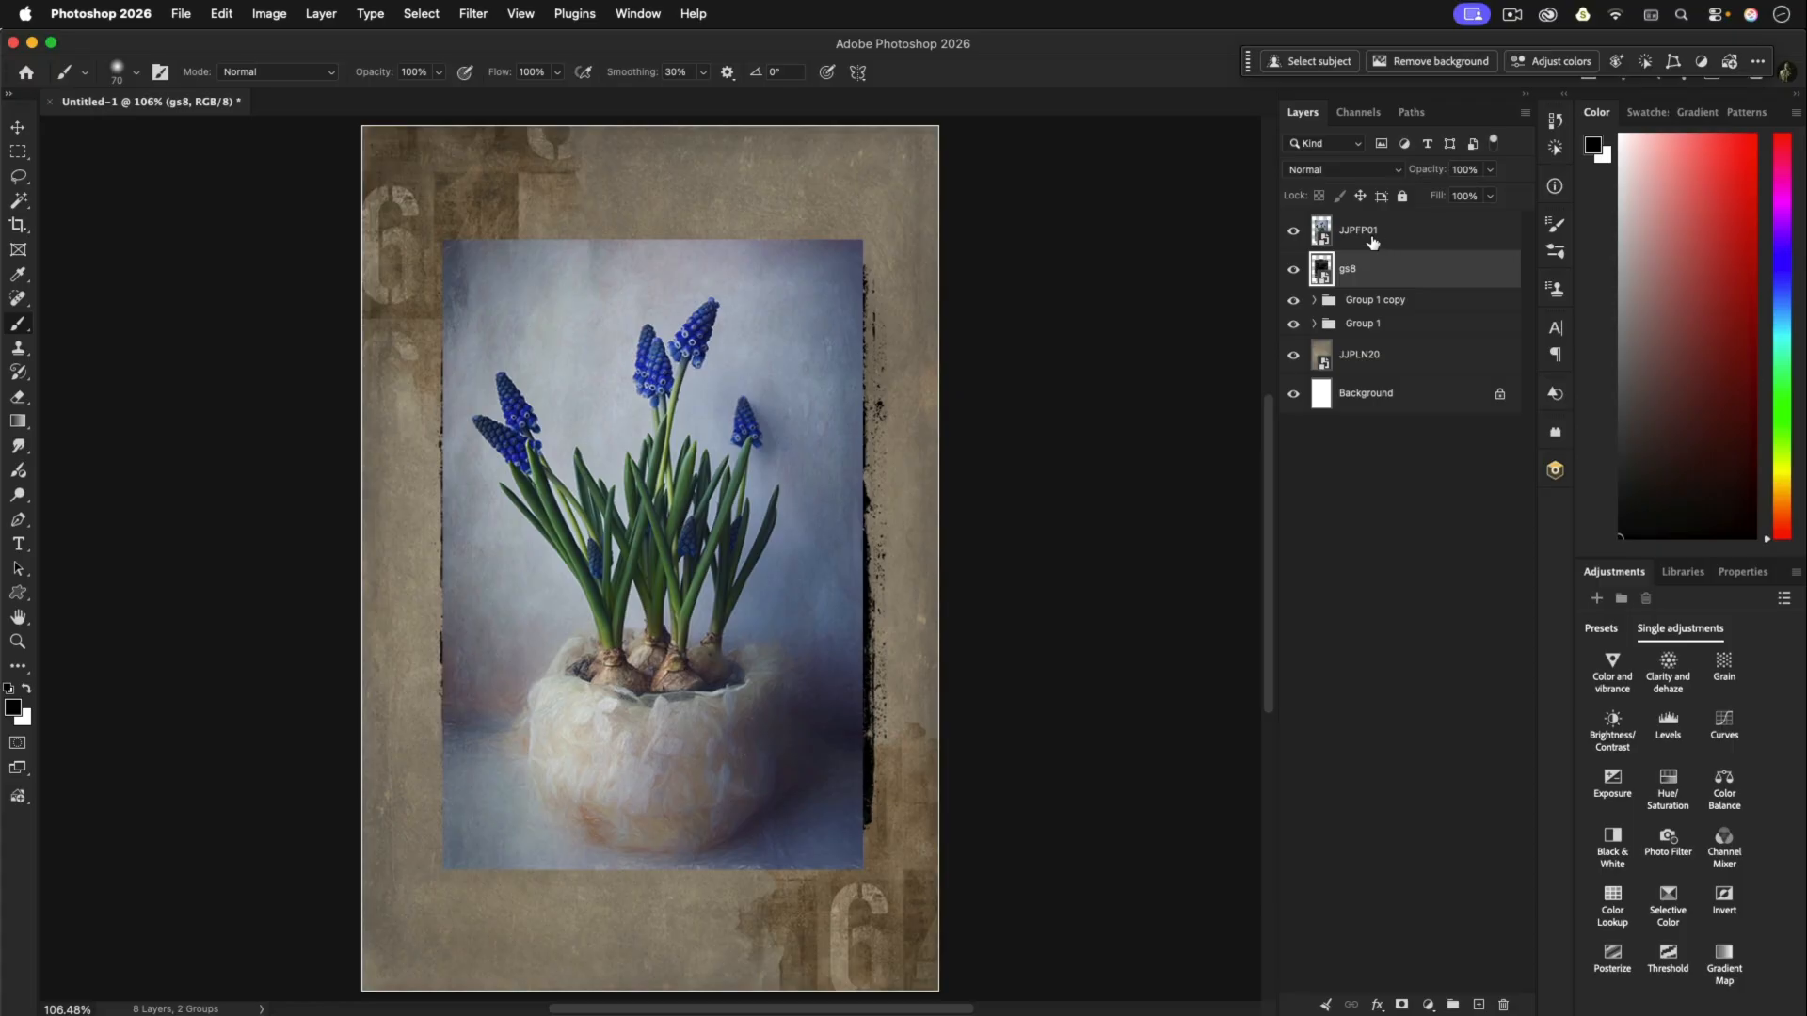
pyautogui.click(1372, 240)
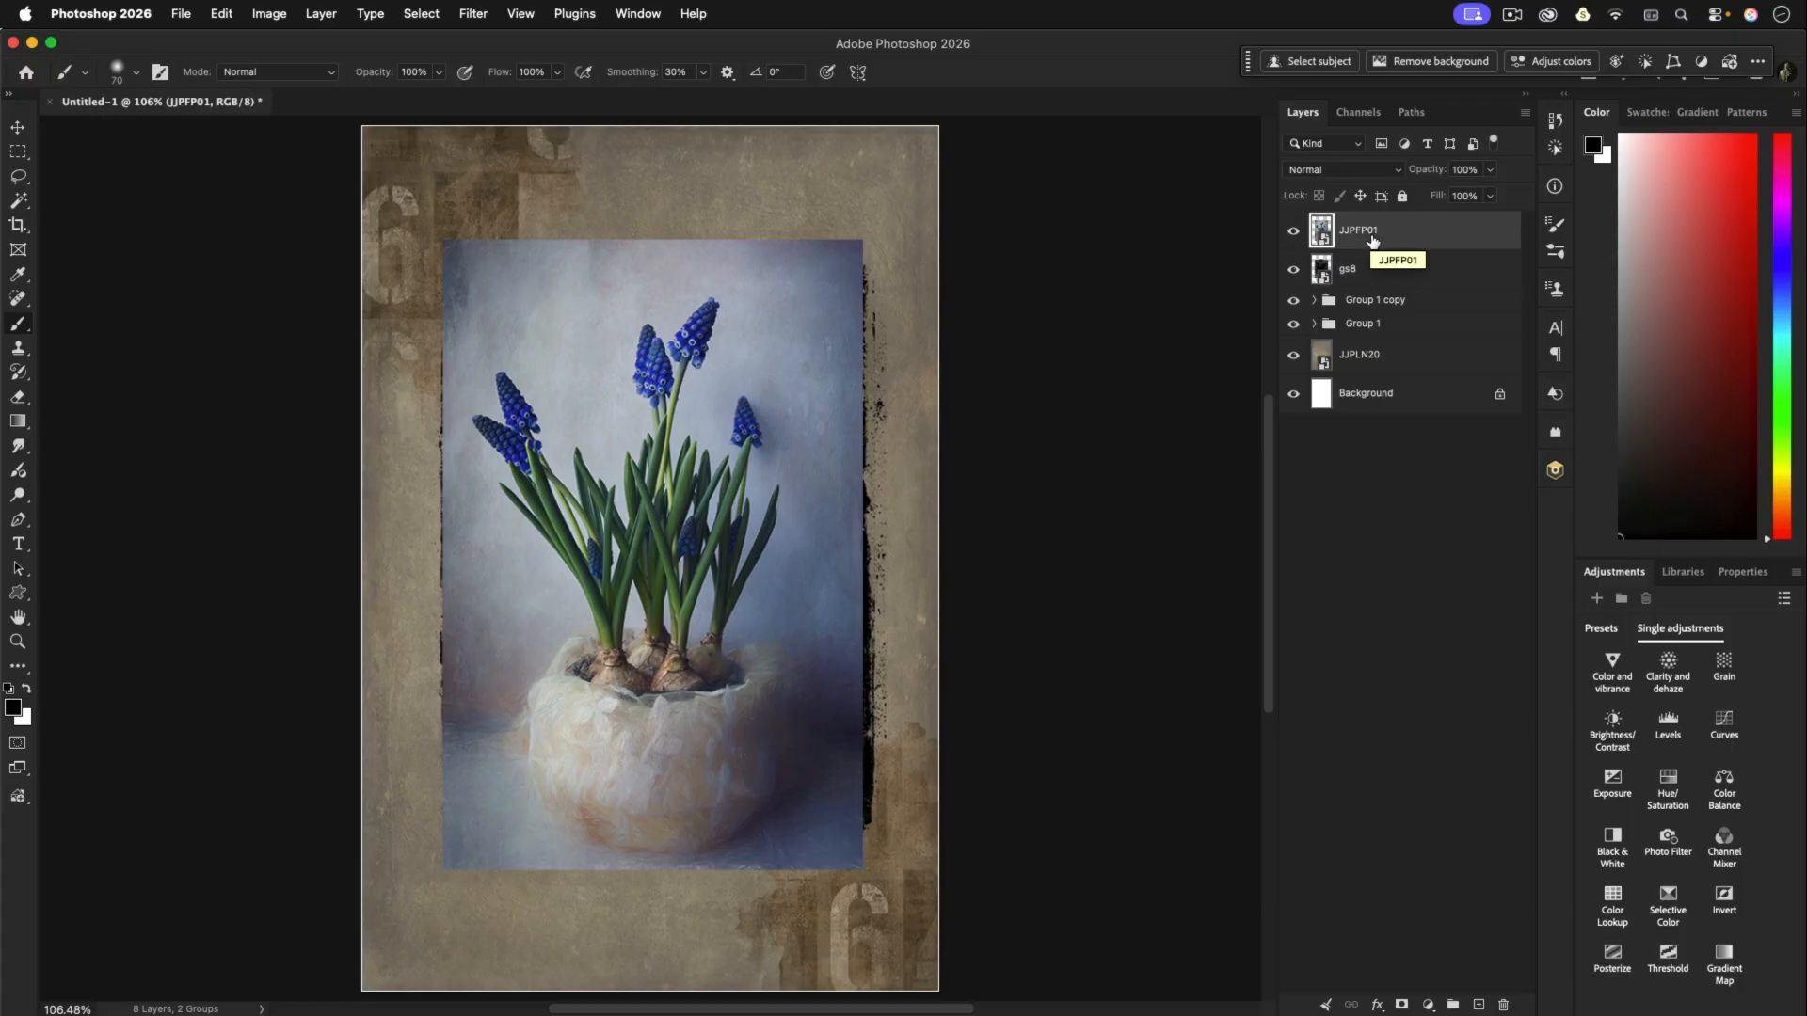
pyautogui.keyDown('alt'); pyautogui.click(1372, 246); pyautogui.keyUp('alt')
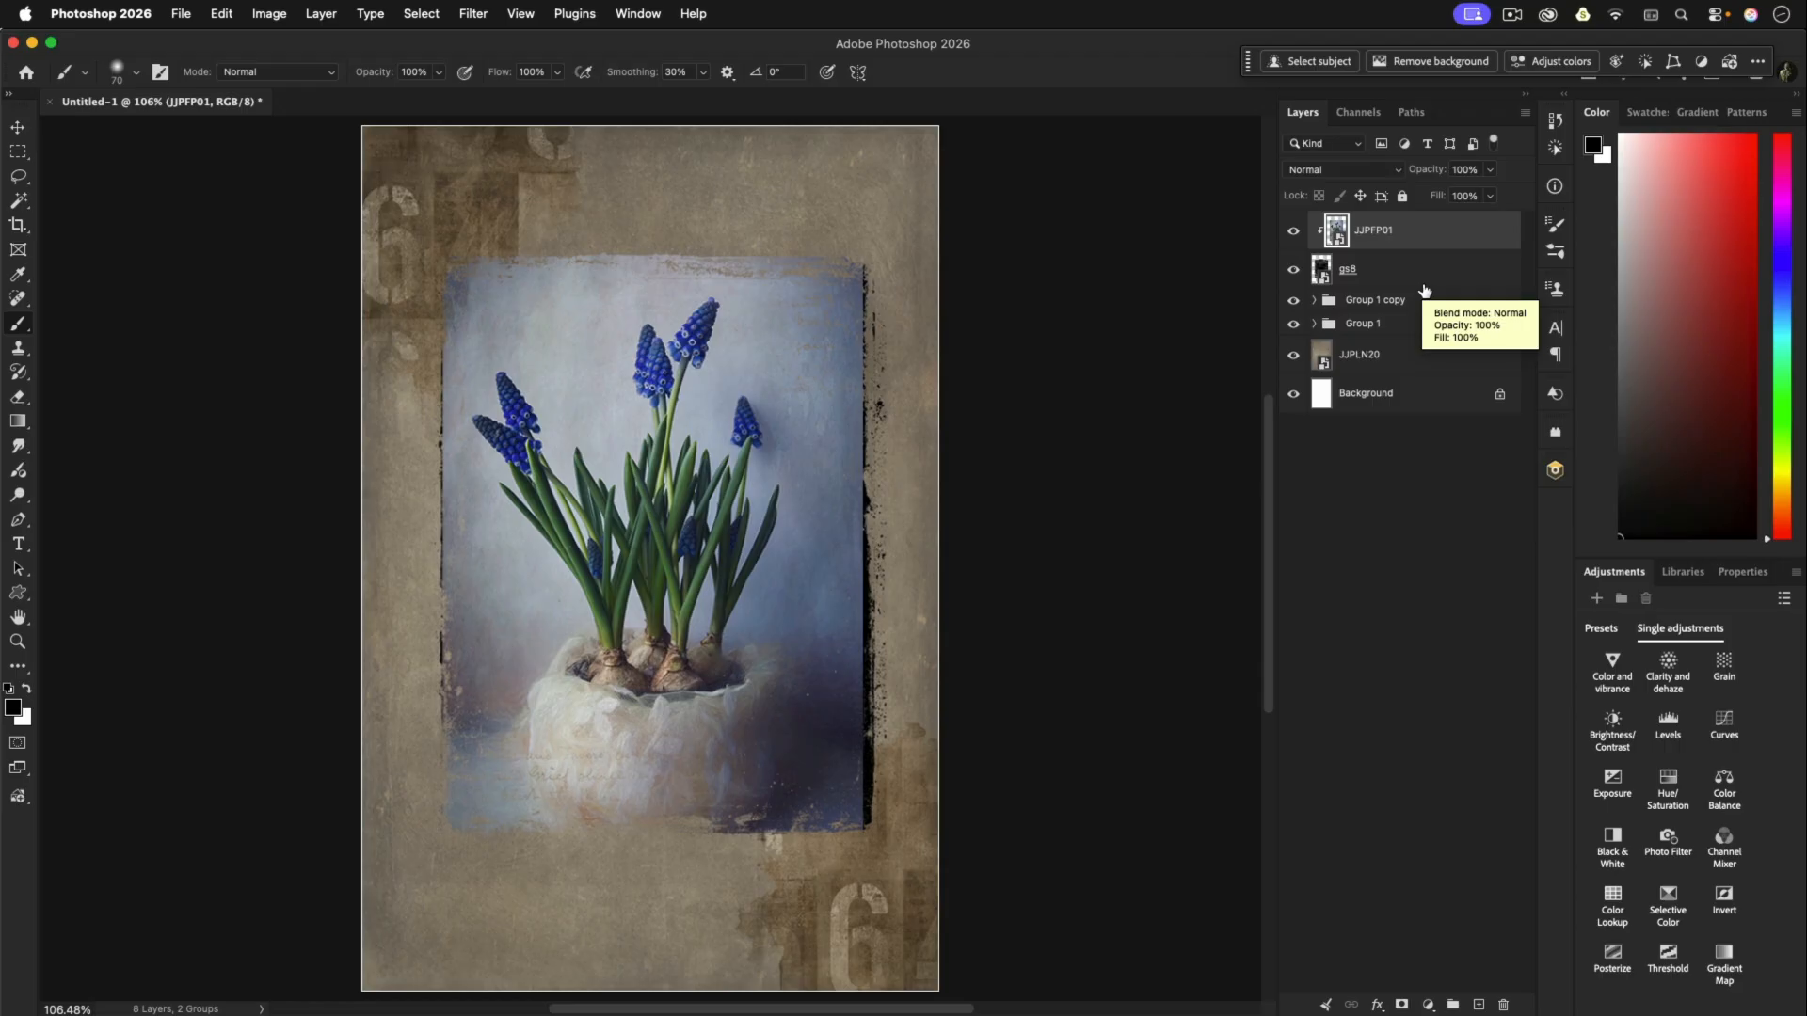
# Step: Scale the clipped JJPFP01 flower photo to about 54% so it covers the whole grunge frame
pyautogui.press('super+t')
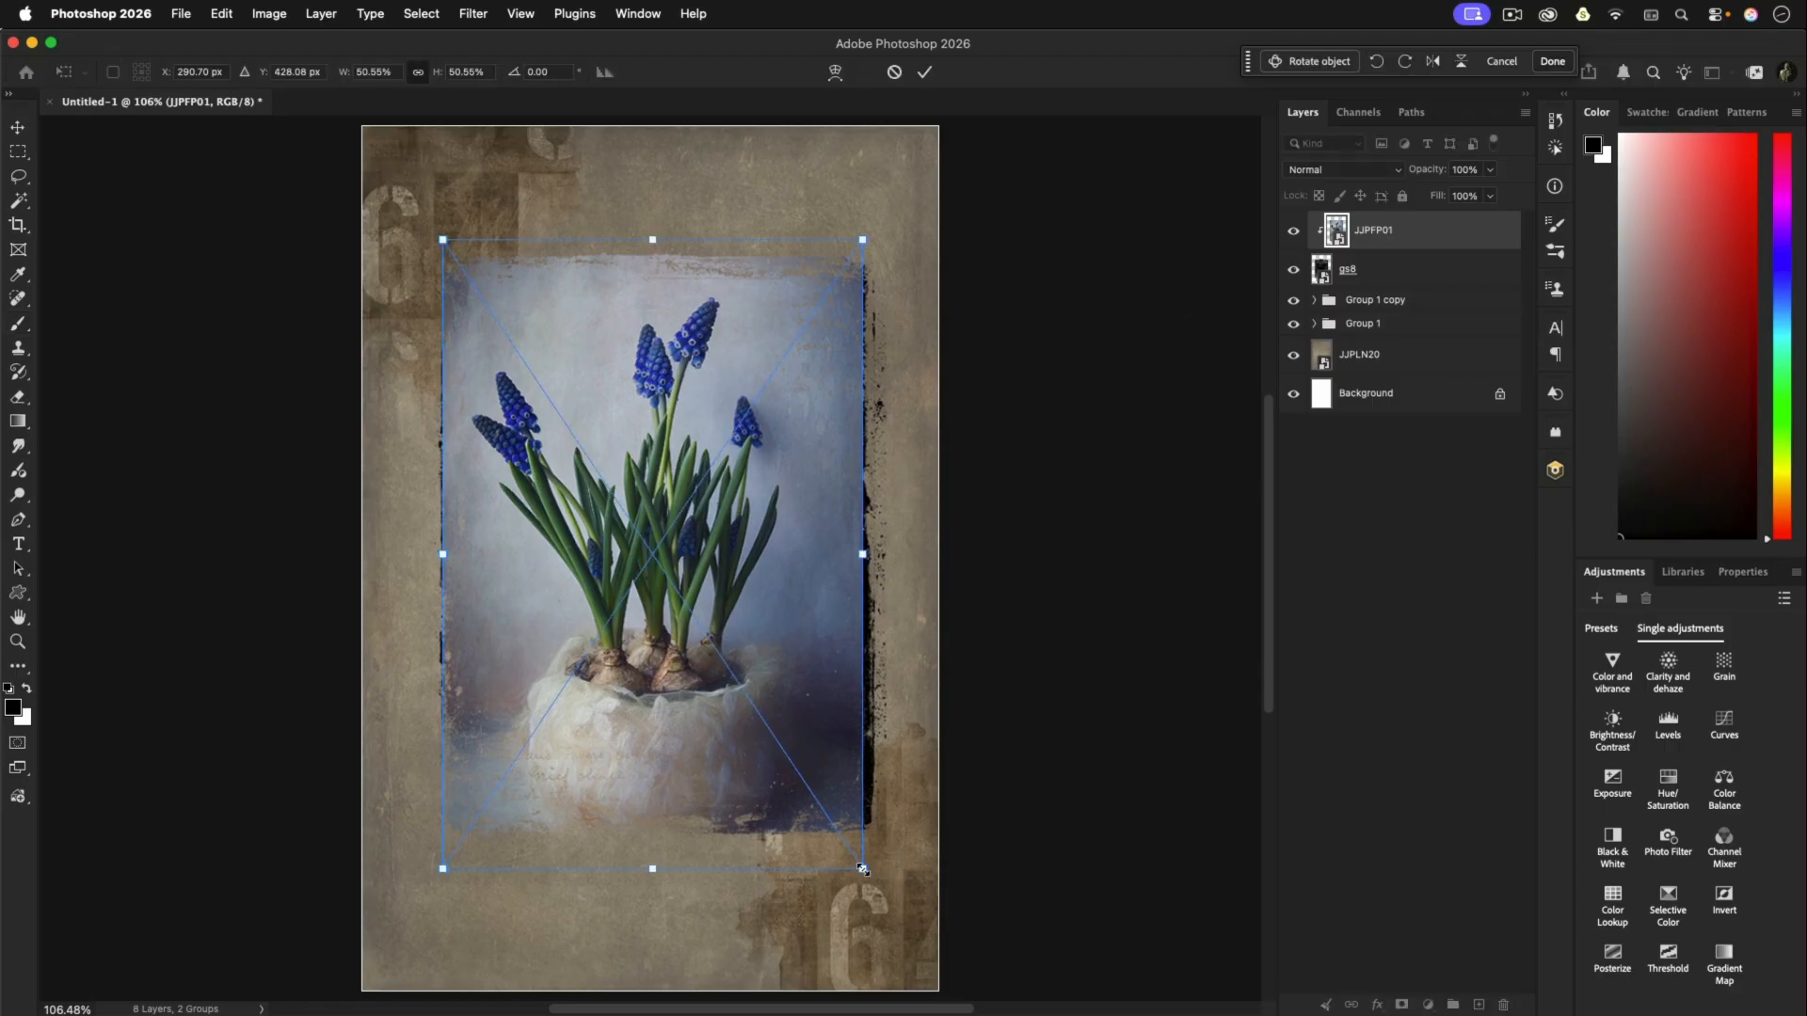
pyautogui.moveTo(862, 868); pyautogui.dragTo(878, 893)
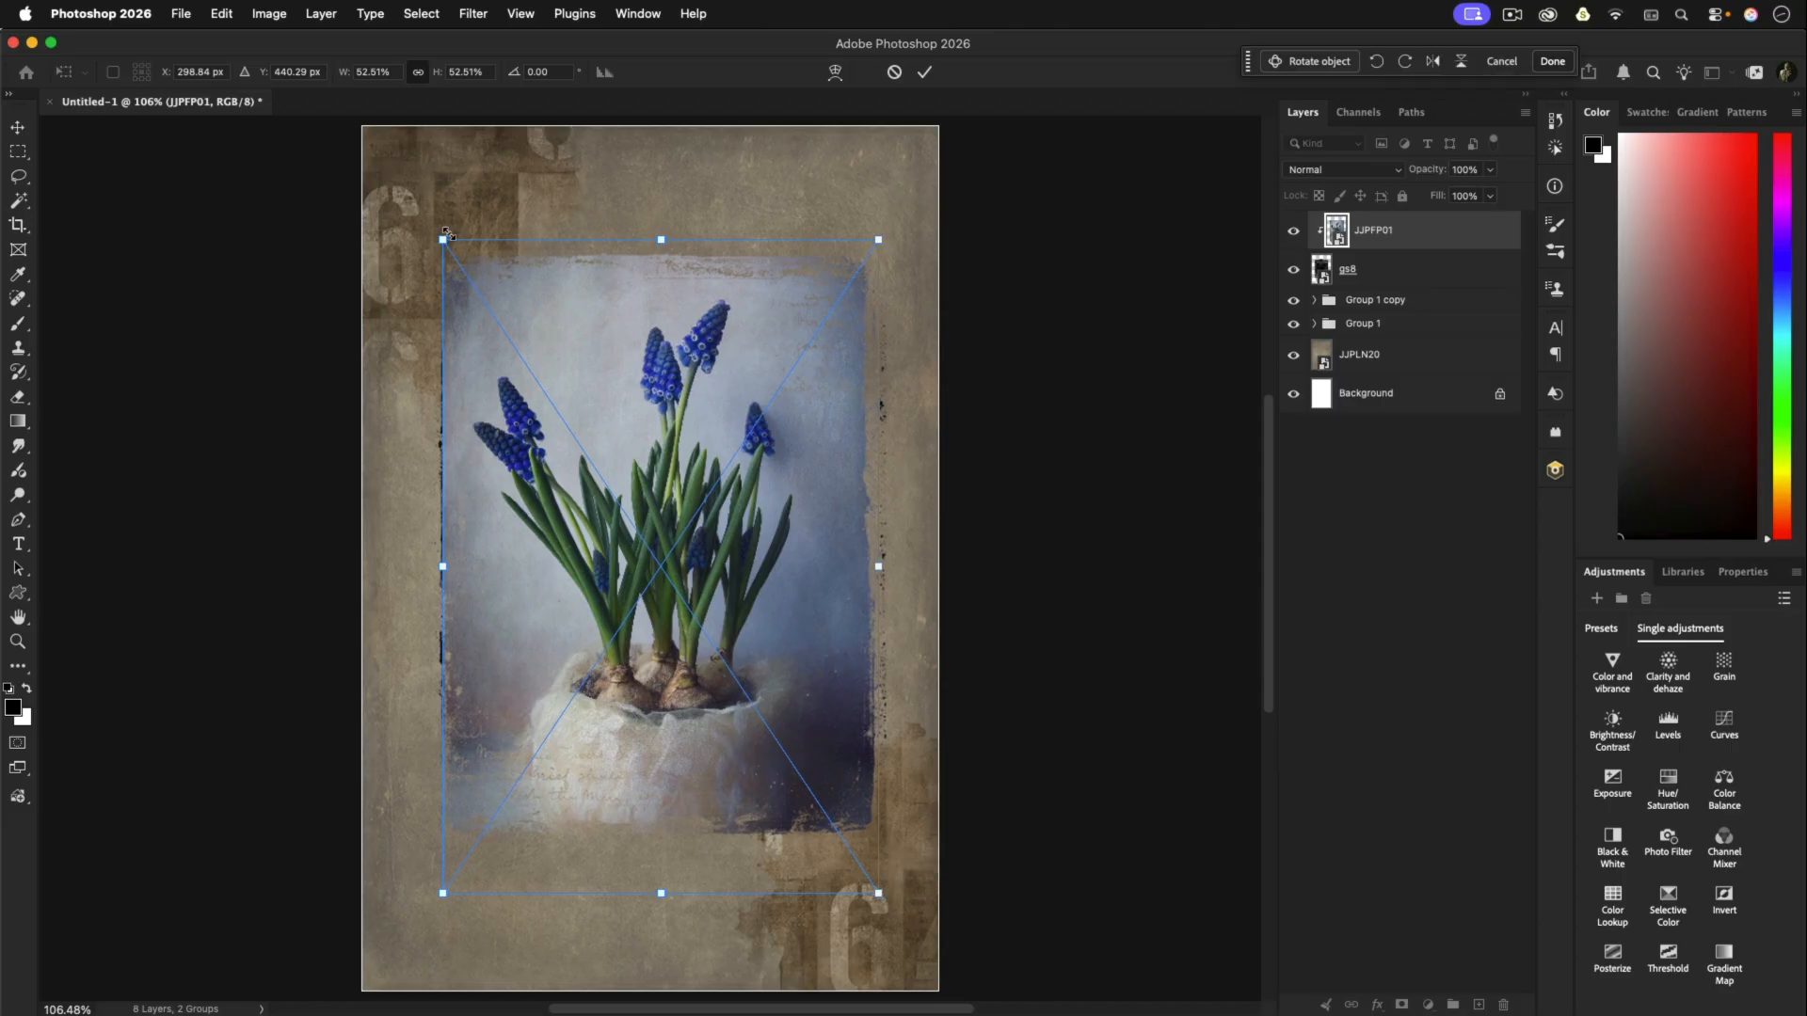
pyautogui.moveTo(446, 232); pyautogui.dragTo(431, 212)
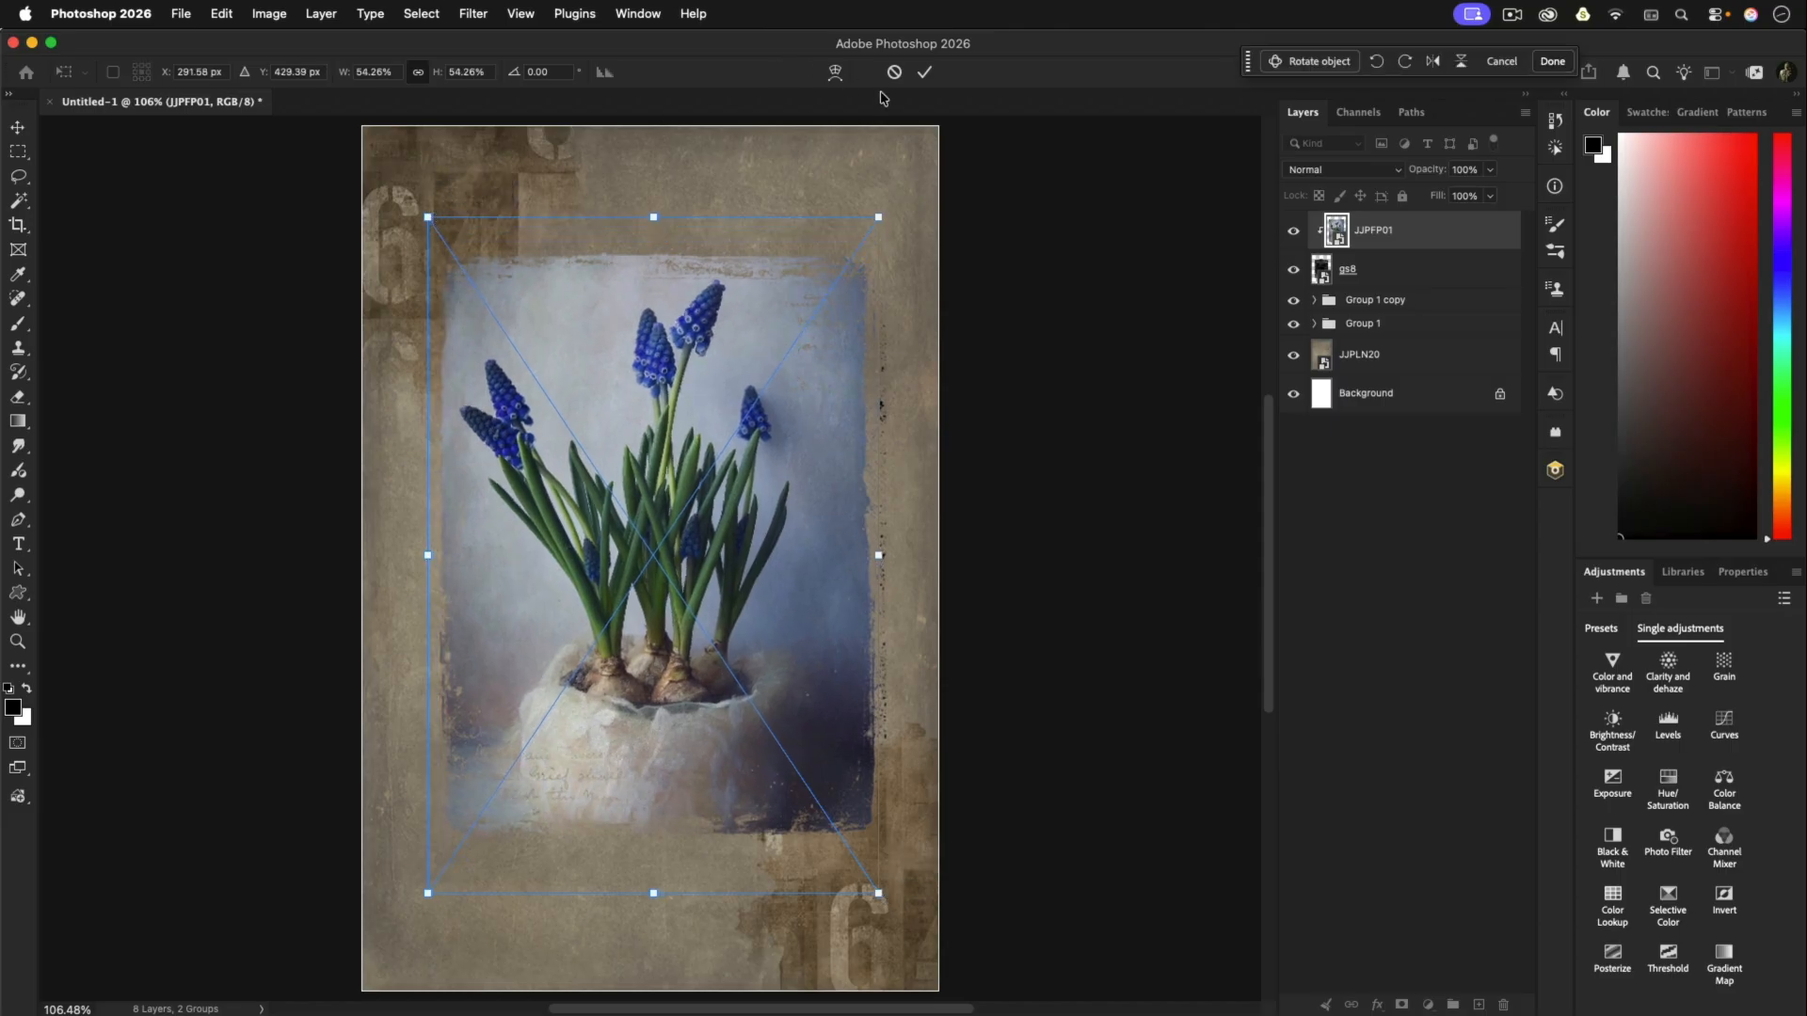
pyautogui.click(924, 71)
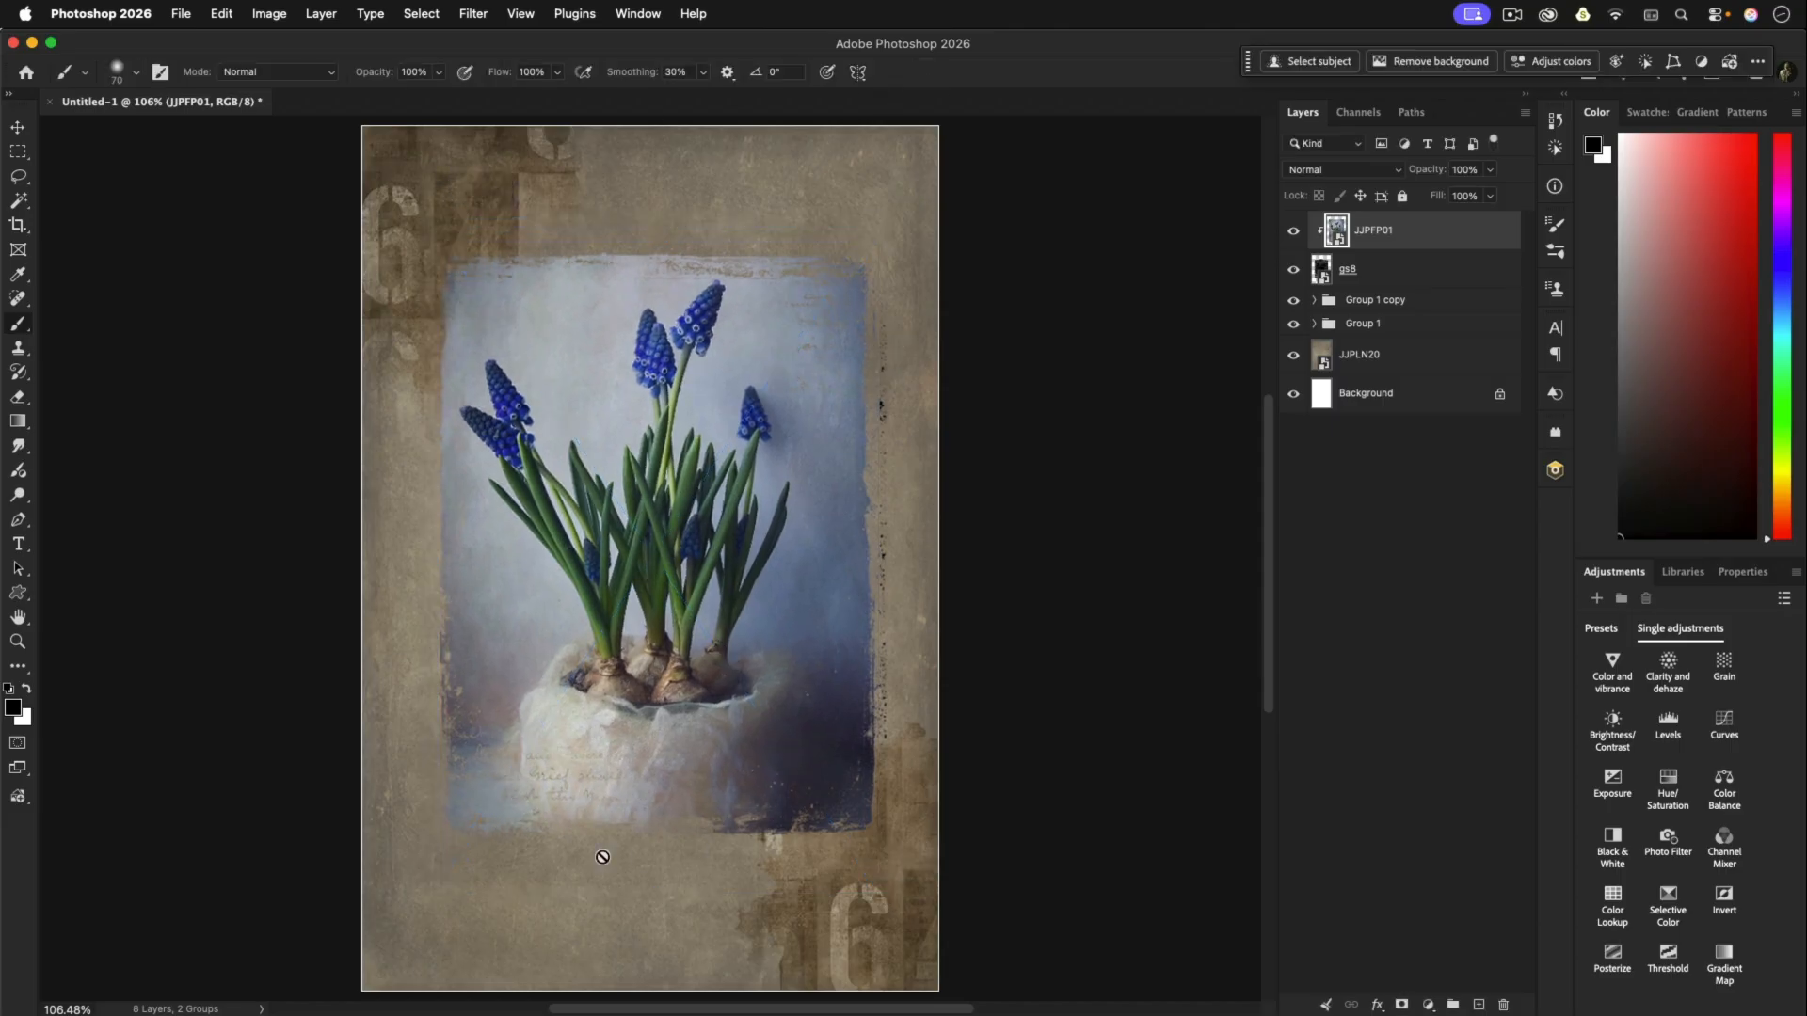
# Step: Stretch the gs8 frame non-proportionally to about 83% width, extending its bottom, left and top edges to reveal more of the photo
pyautogui.click(1322, 272)
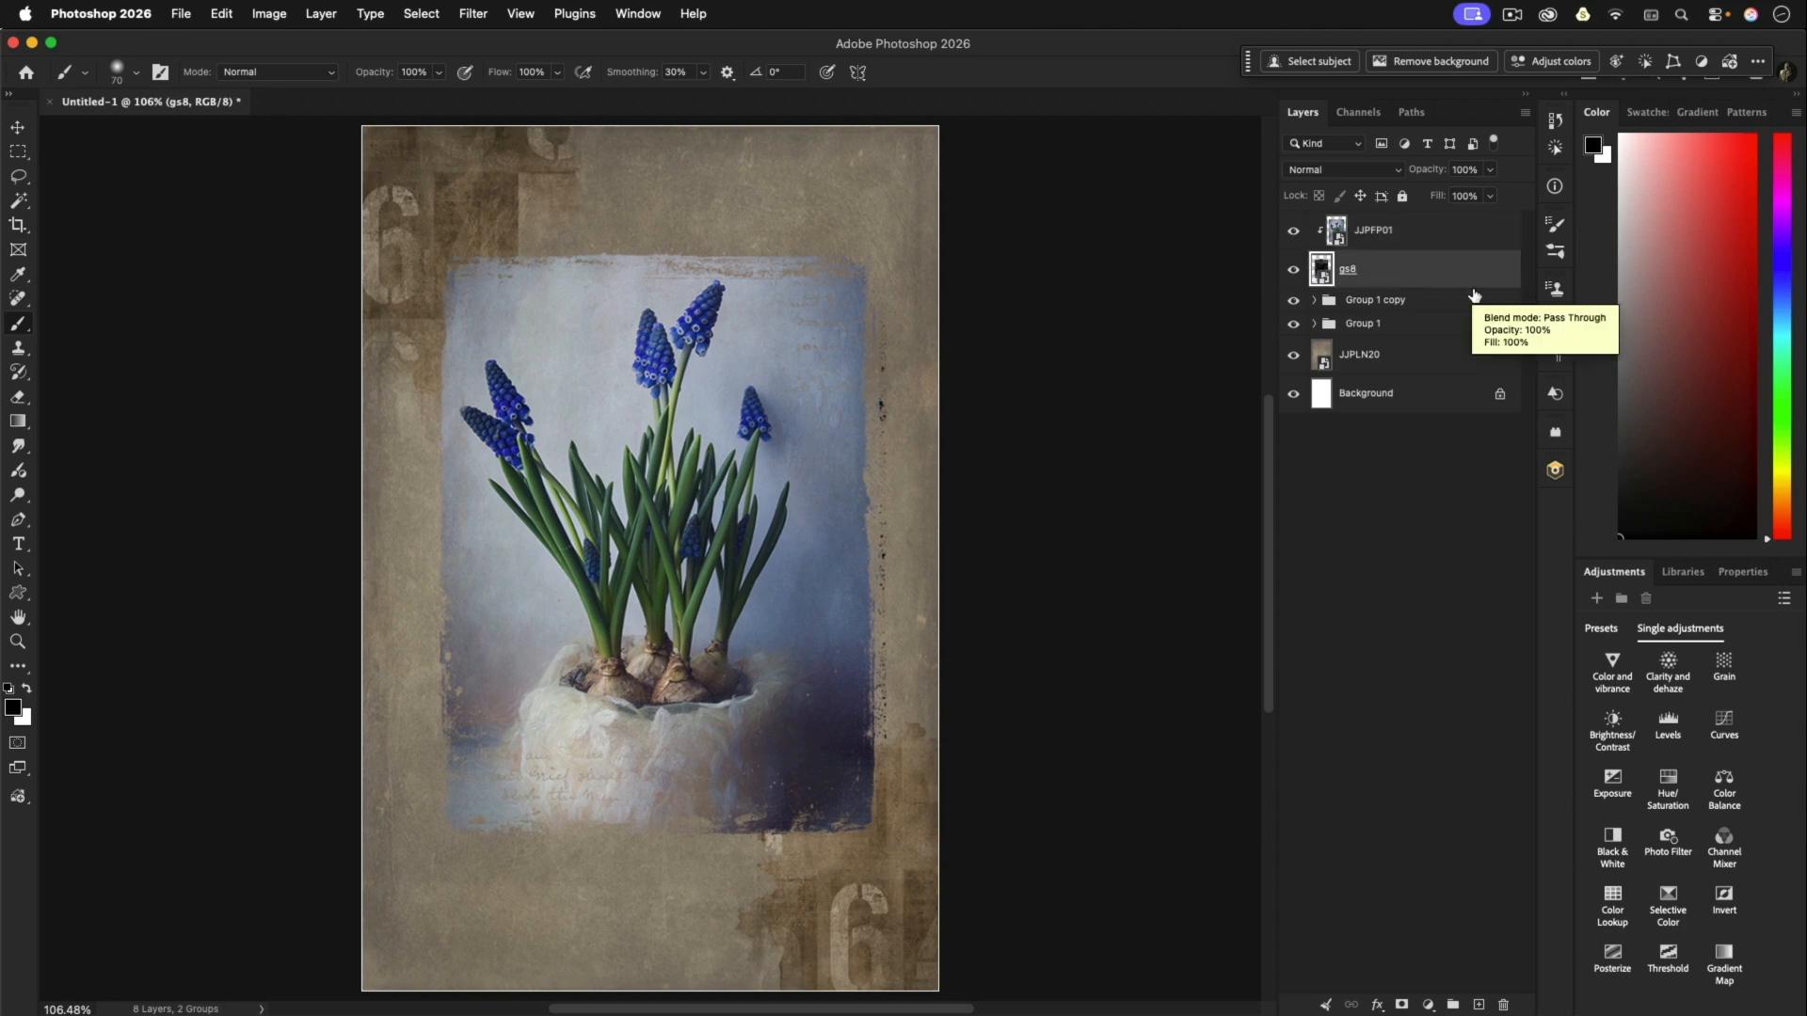
pyautogui.press('super+t')
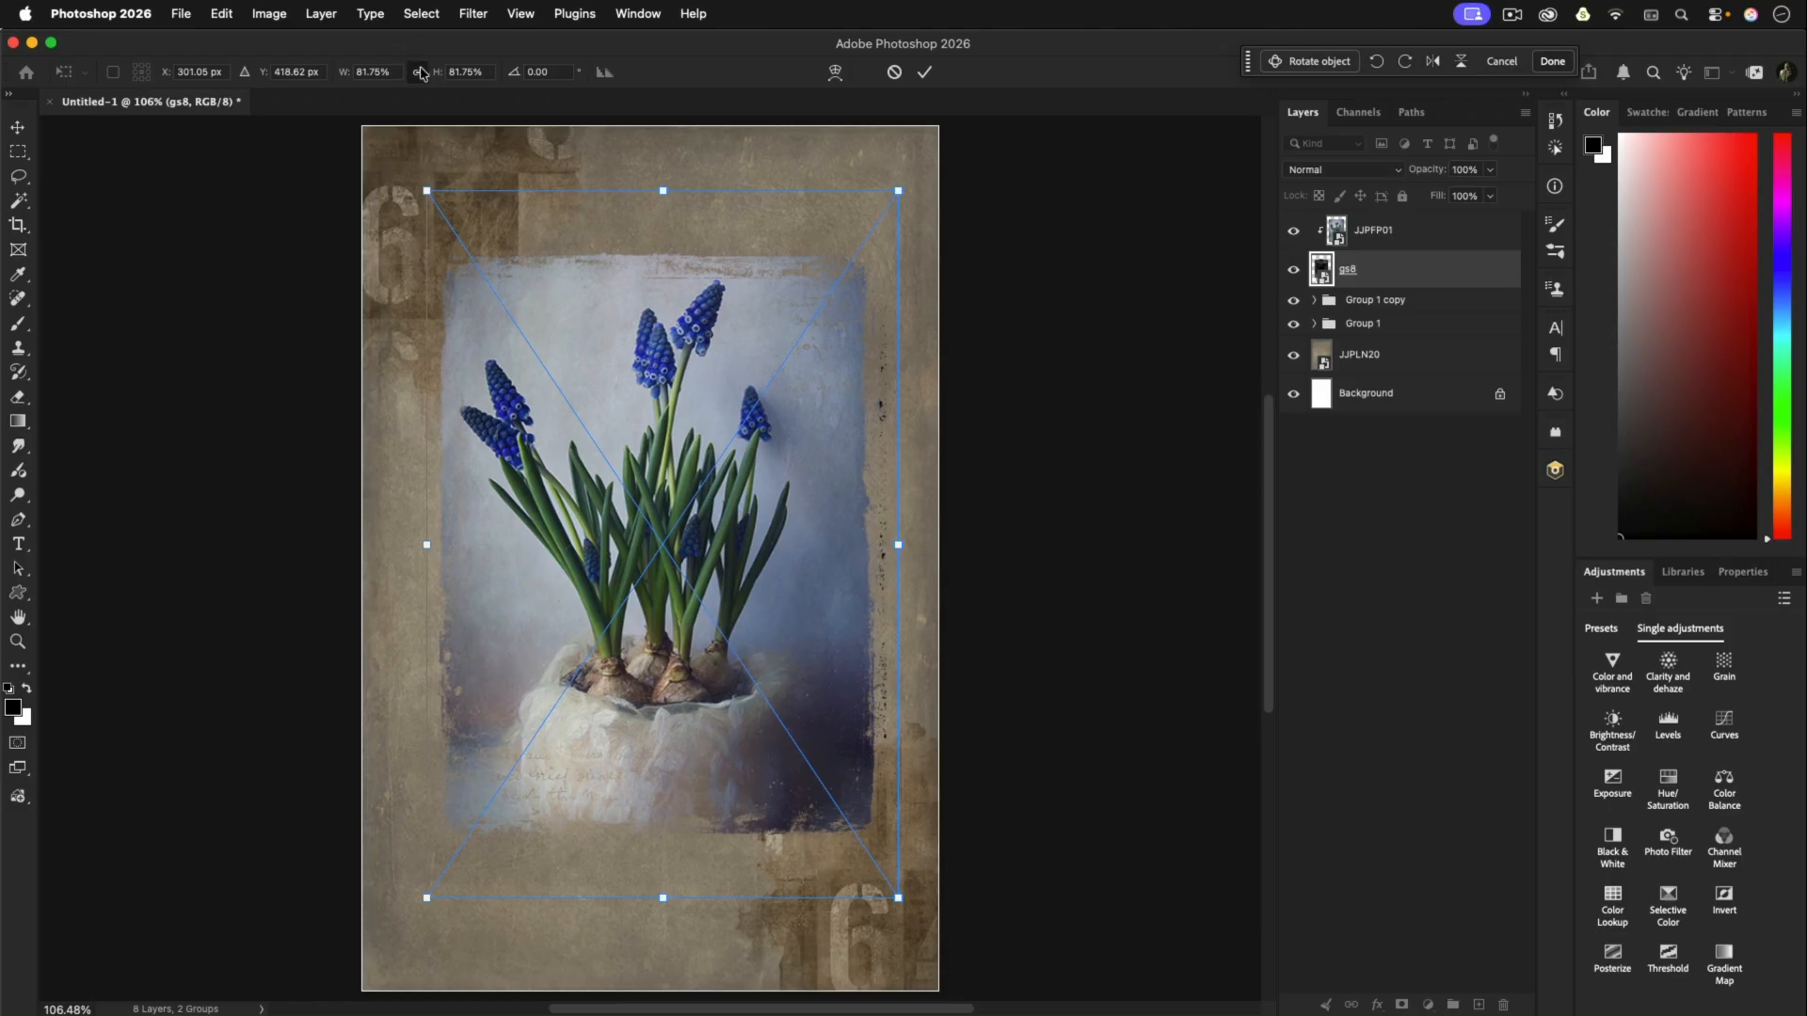
pyautogui.moveTo(664, 900); pyautogui.dragTo(667, 972)
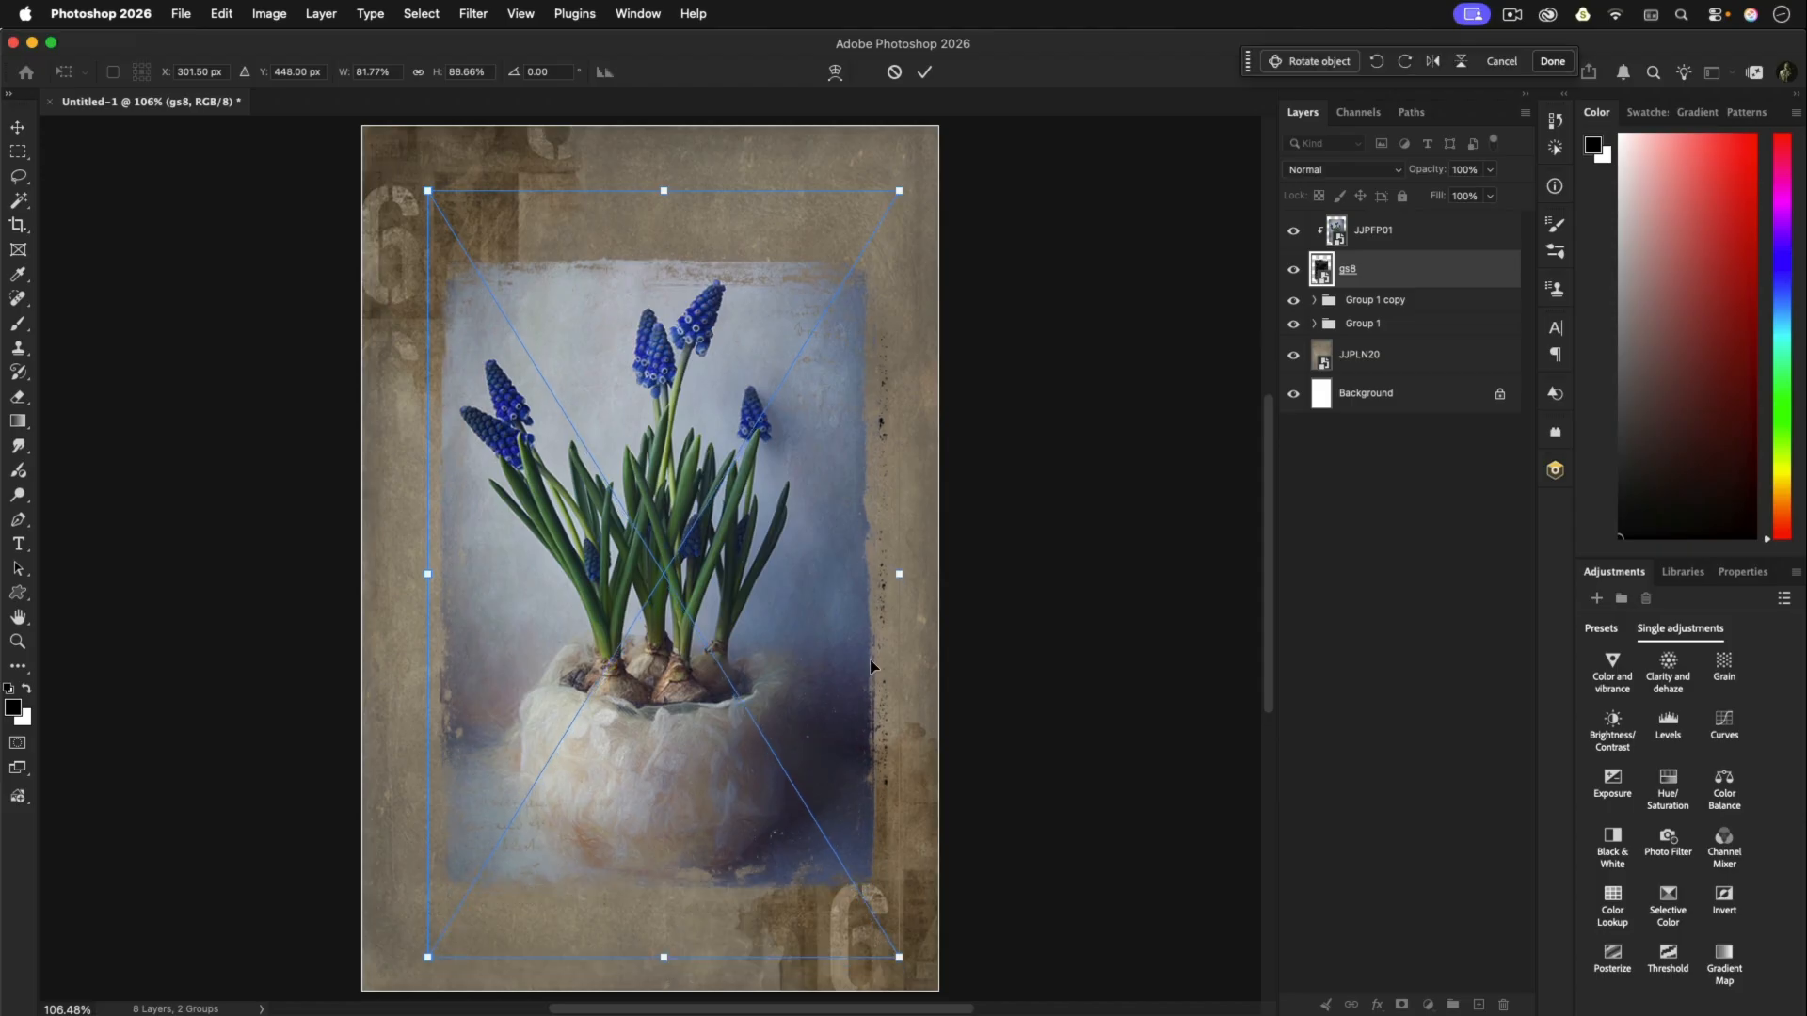
pyautogui.moveTo(903, 576); pyautogui.dragTo(910, 582)
pyautogui.moveTo(431, 573); pyautogui.dragTo(421, 573)
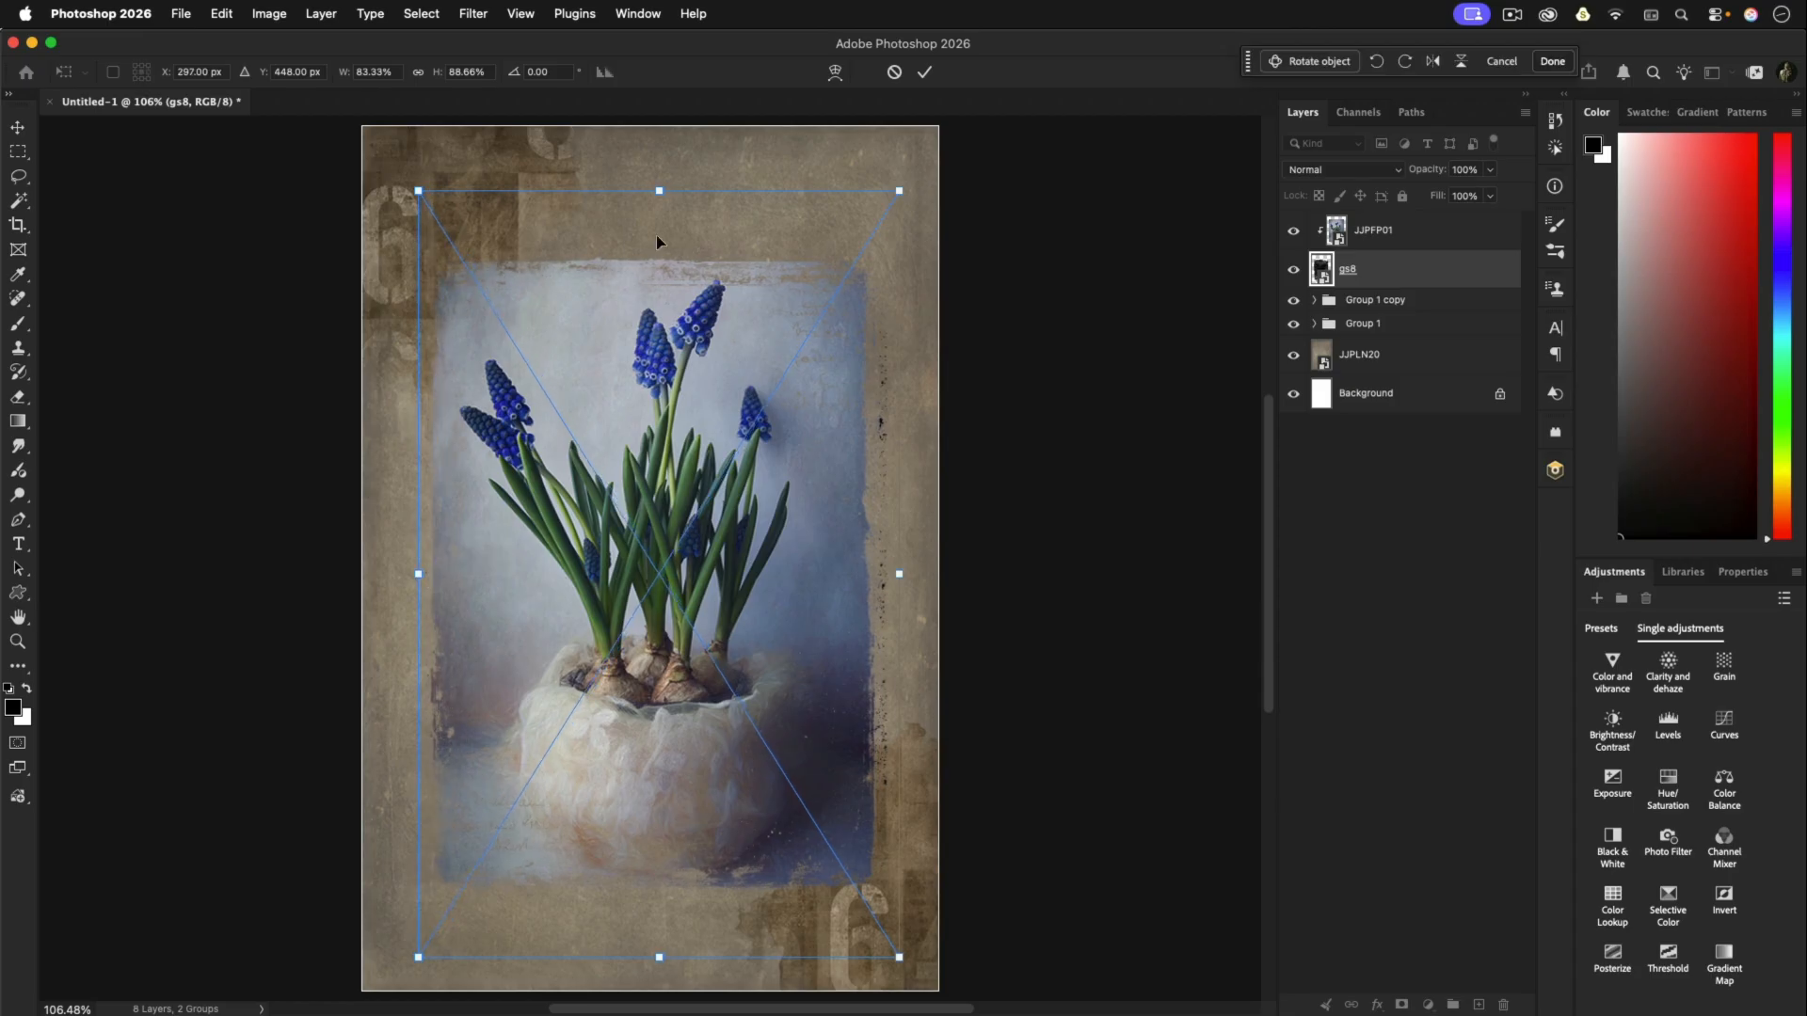
pyautogui.moveTo(659, 190); pyautogui.dragTo(657, 166)
pyautogui.press('Return')
pyautogui.press('b')
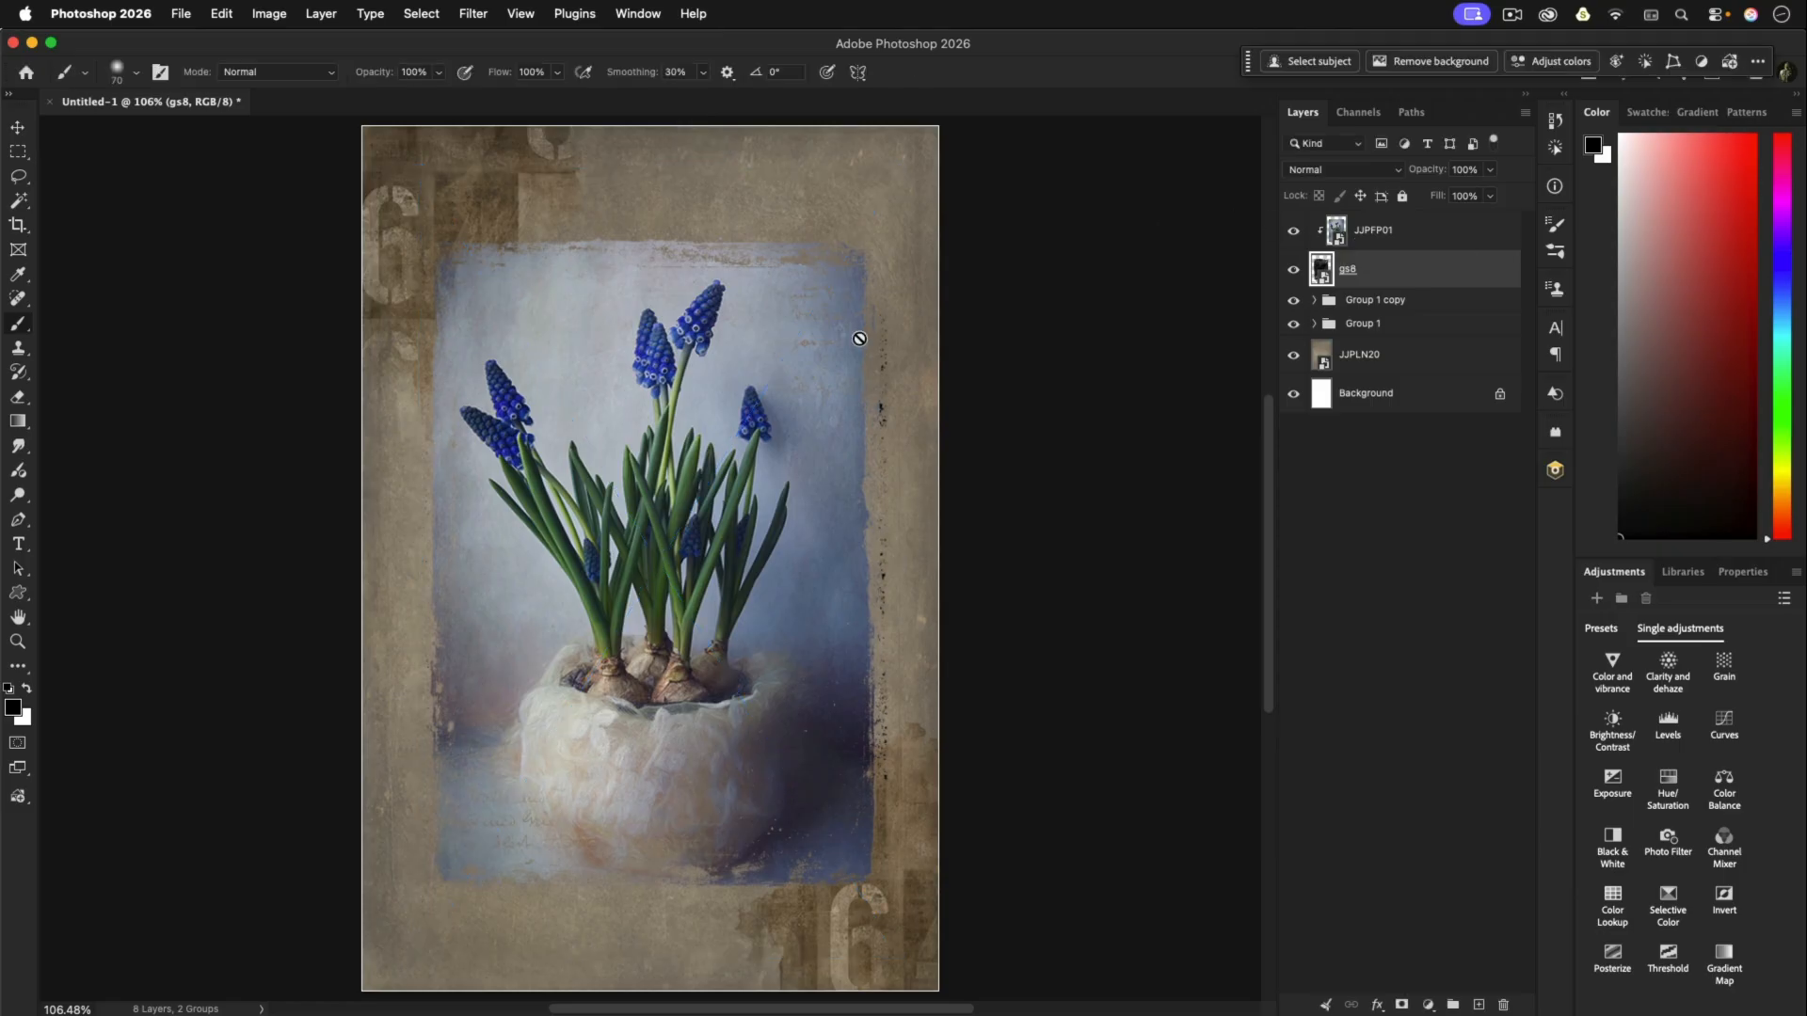
# Step: Apply a Black & White adjustment to the JJPFP01 photo with a pale beige tint of #e1dbce
pyautogui.click(1344, 232)
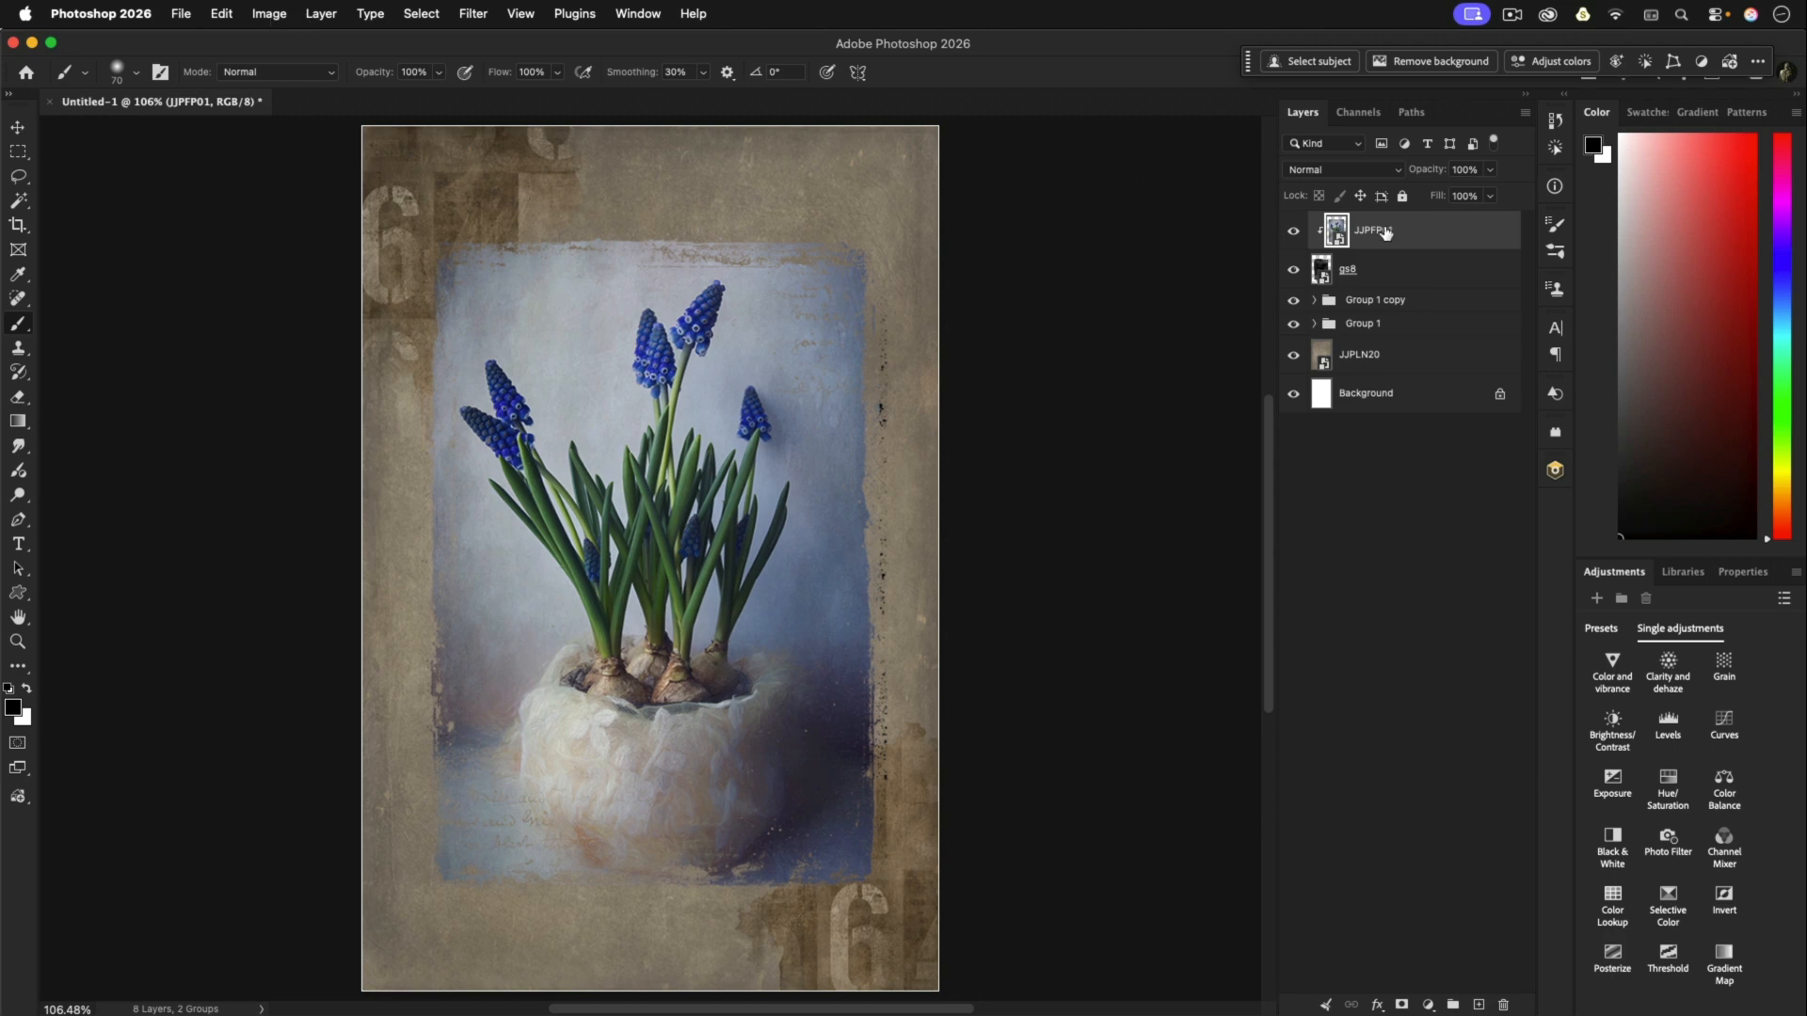
pyautogui.click(270, 14)
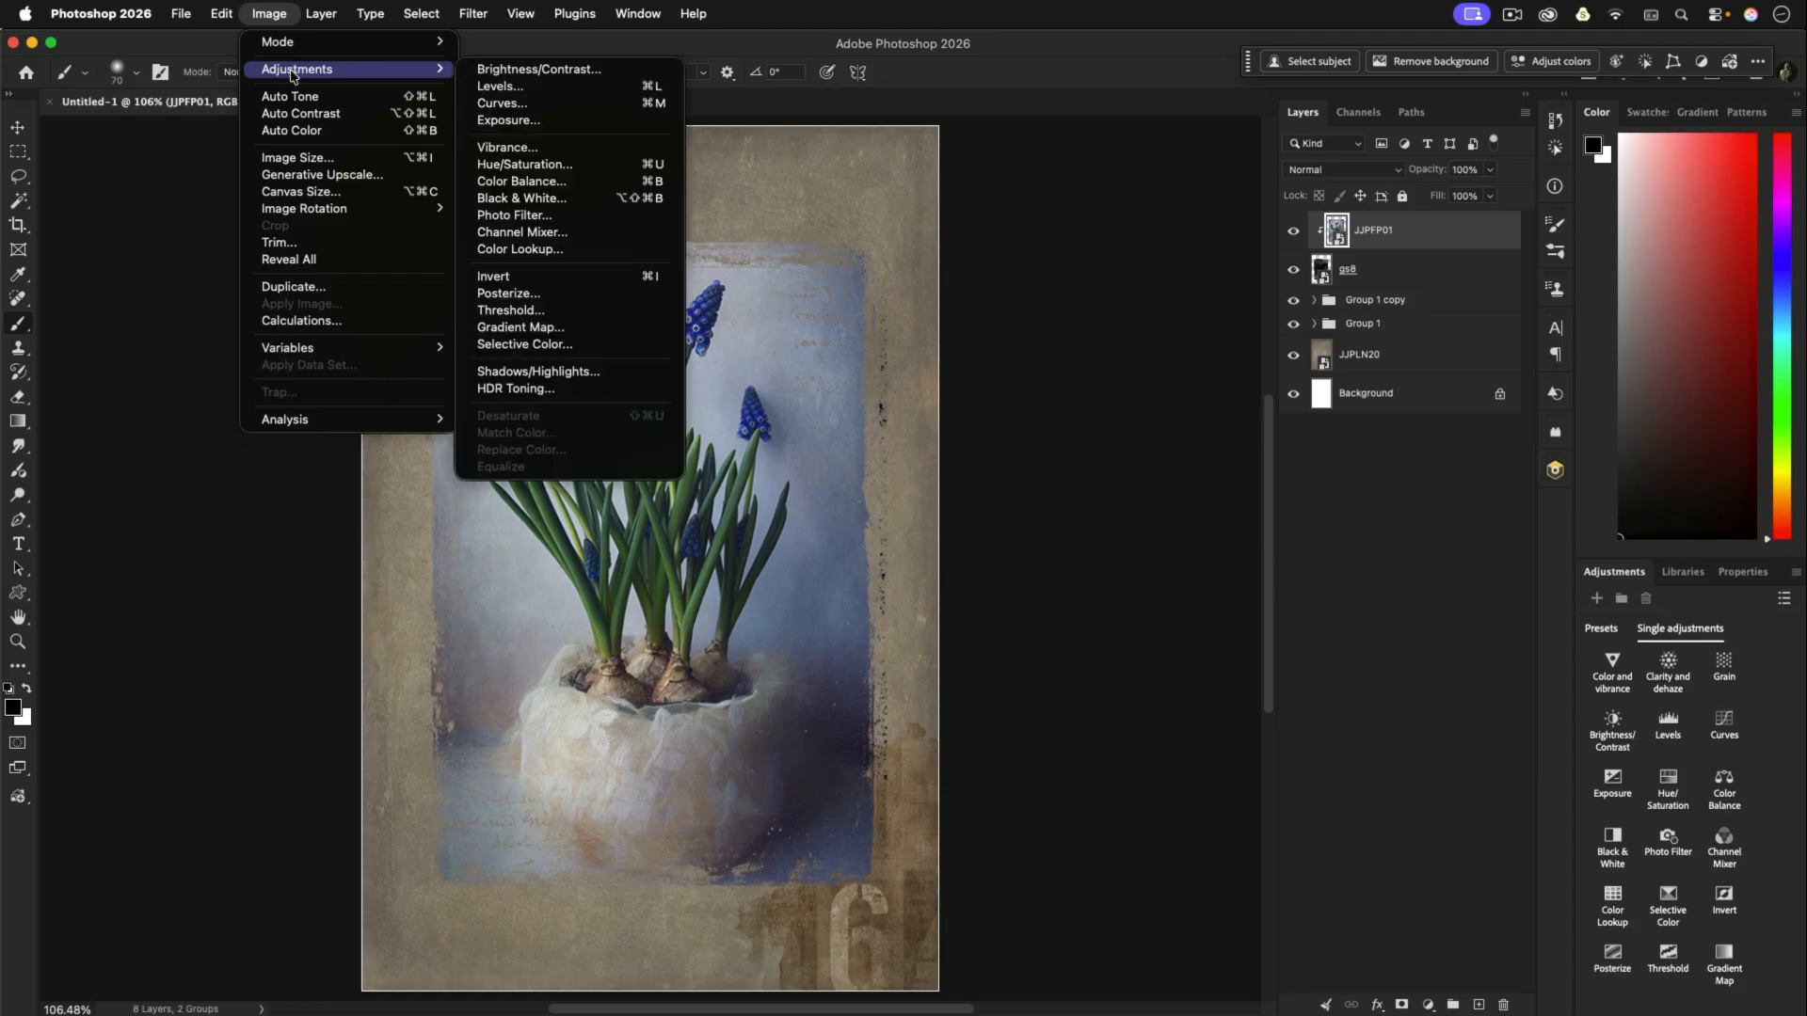
pyautogui.moveTo(396, 69)
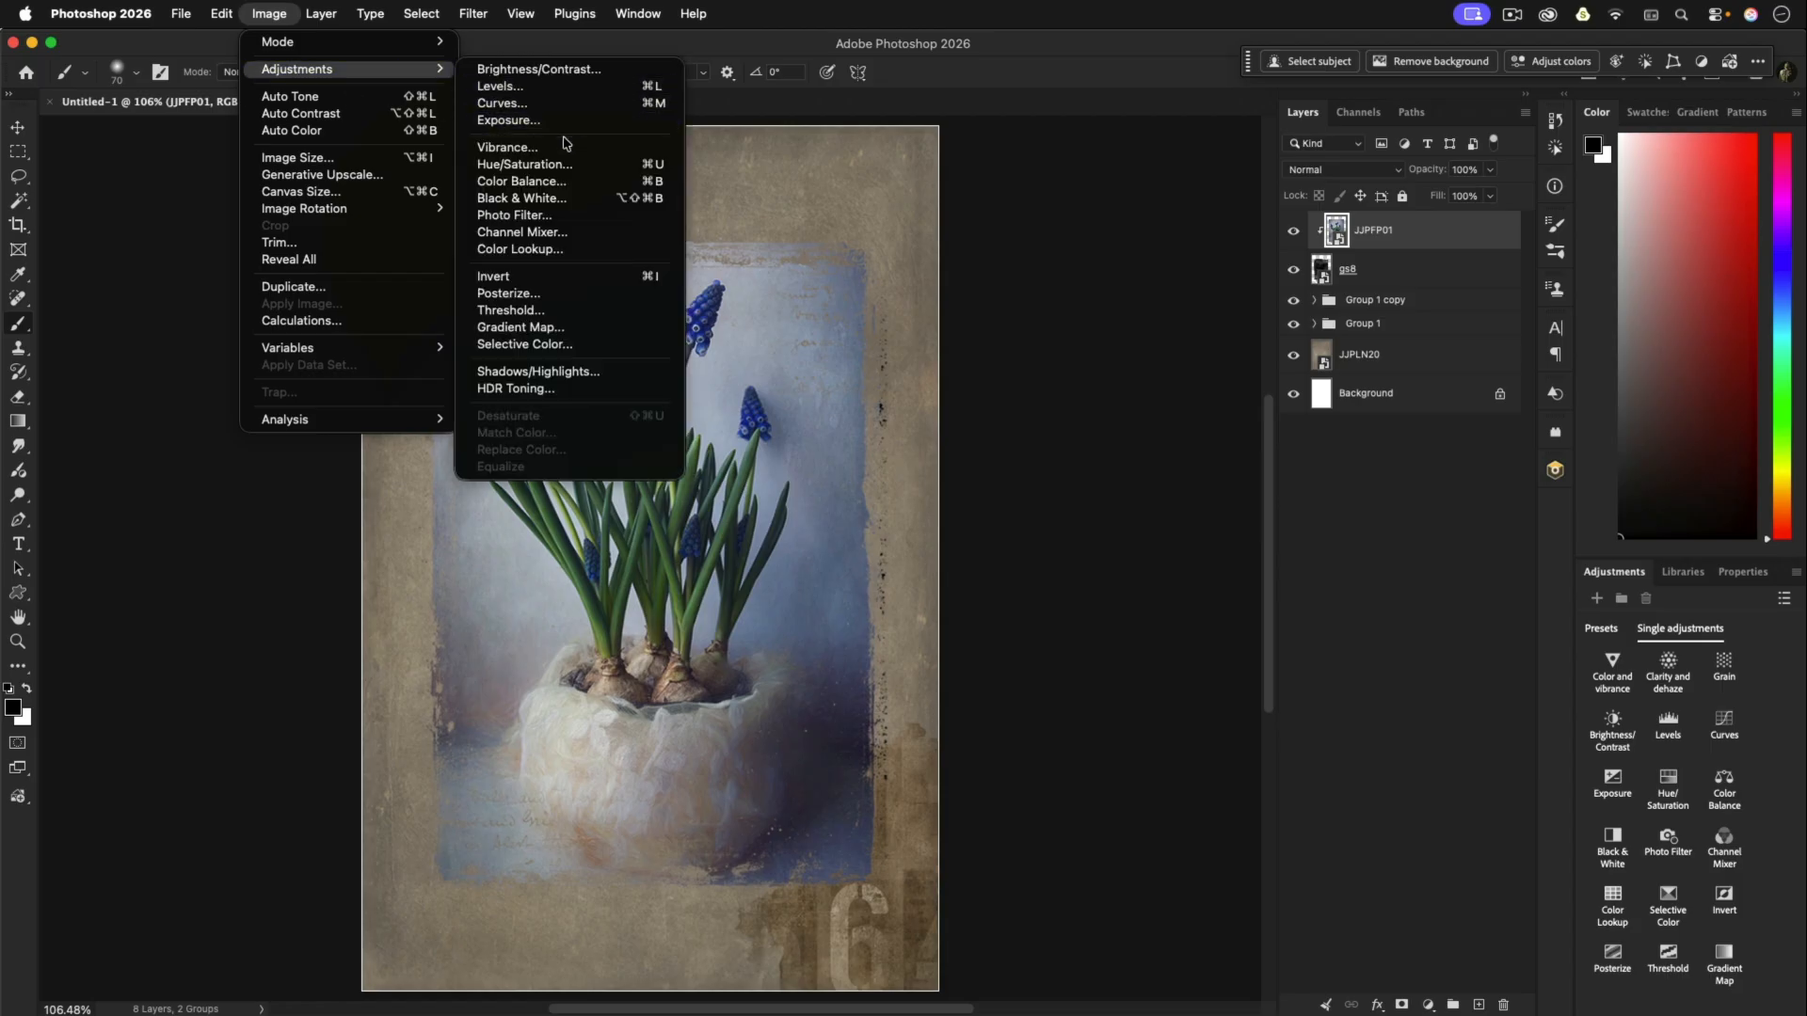
pyautogui.click(520, 198)
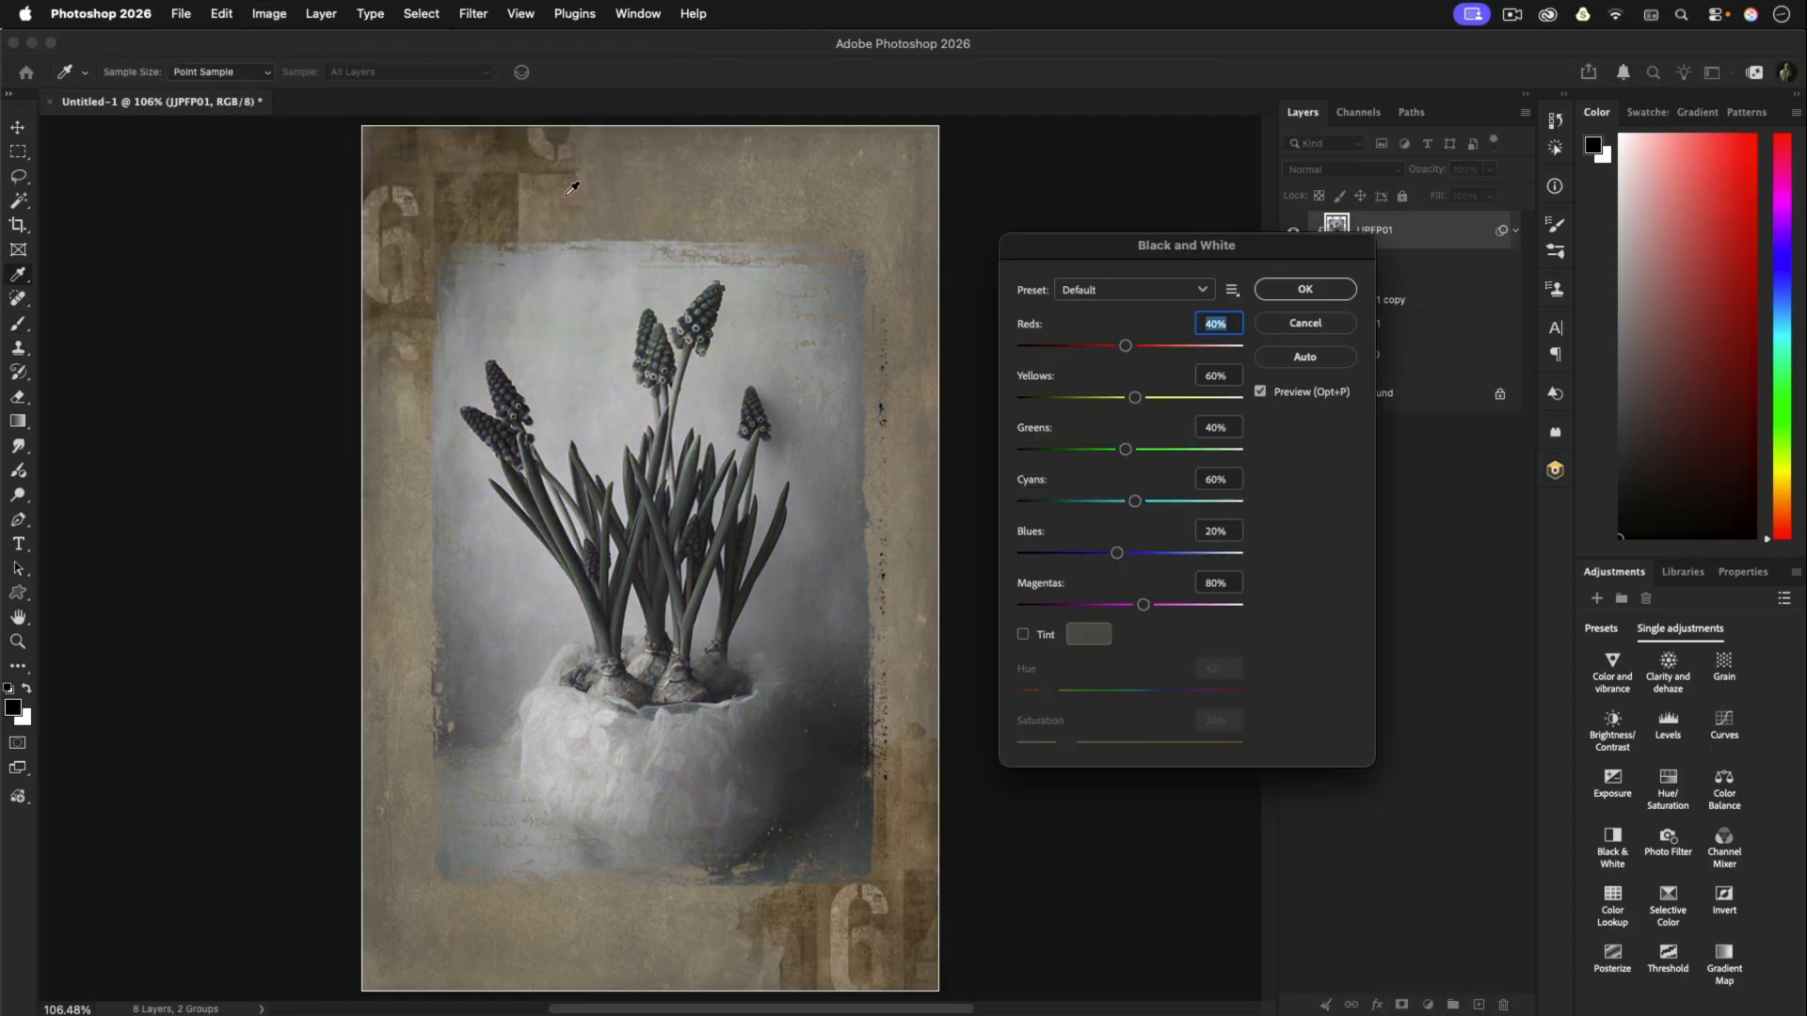
pyautogui.click(1024, 636)
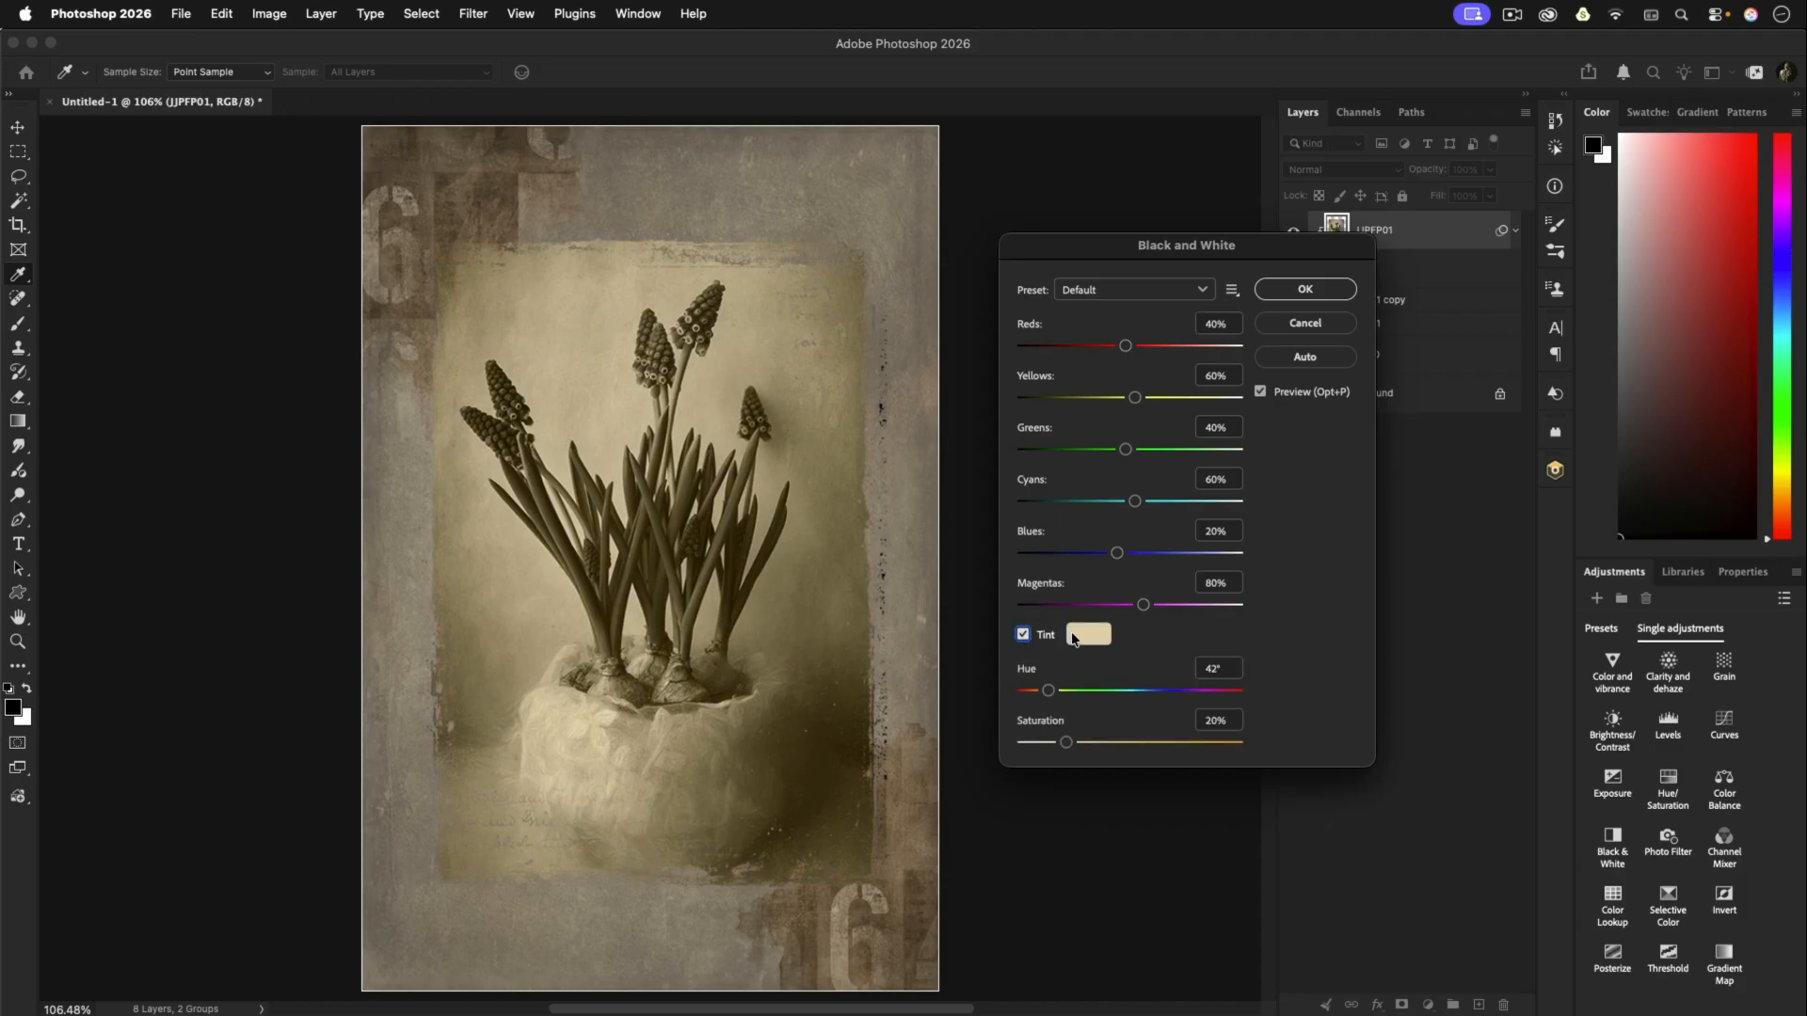
pyautogui.click(1088, 636)
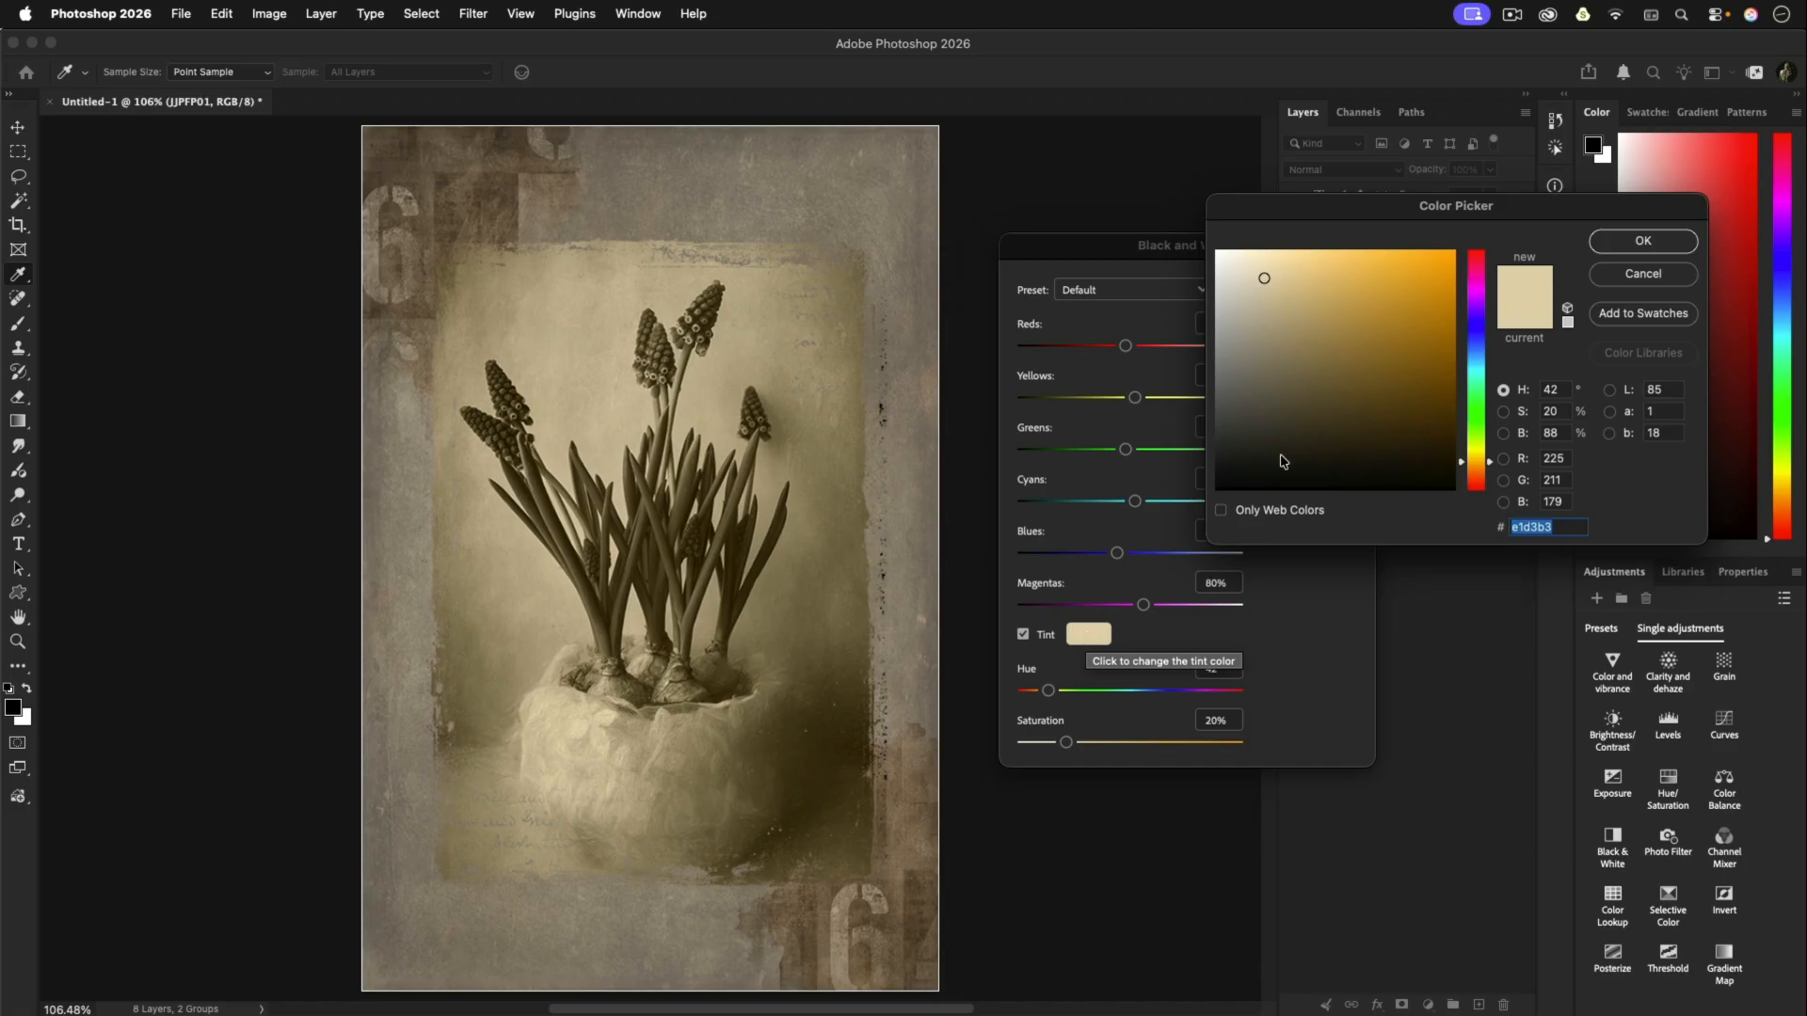
pyautogui.moveTo(1263, 279); pyautogui.dragTo(1235, 278)
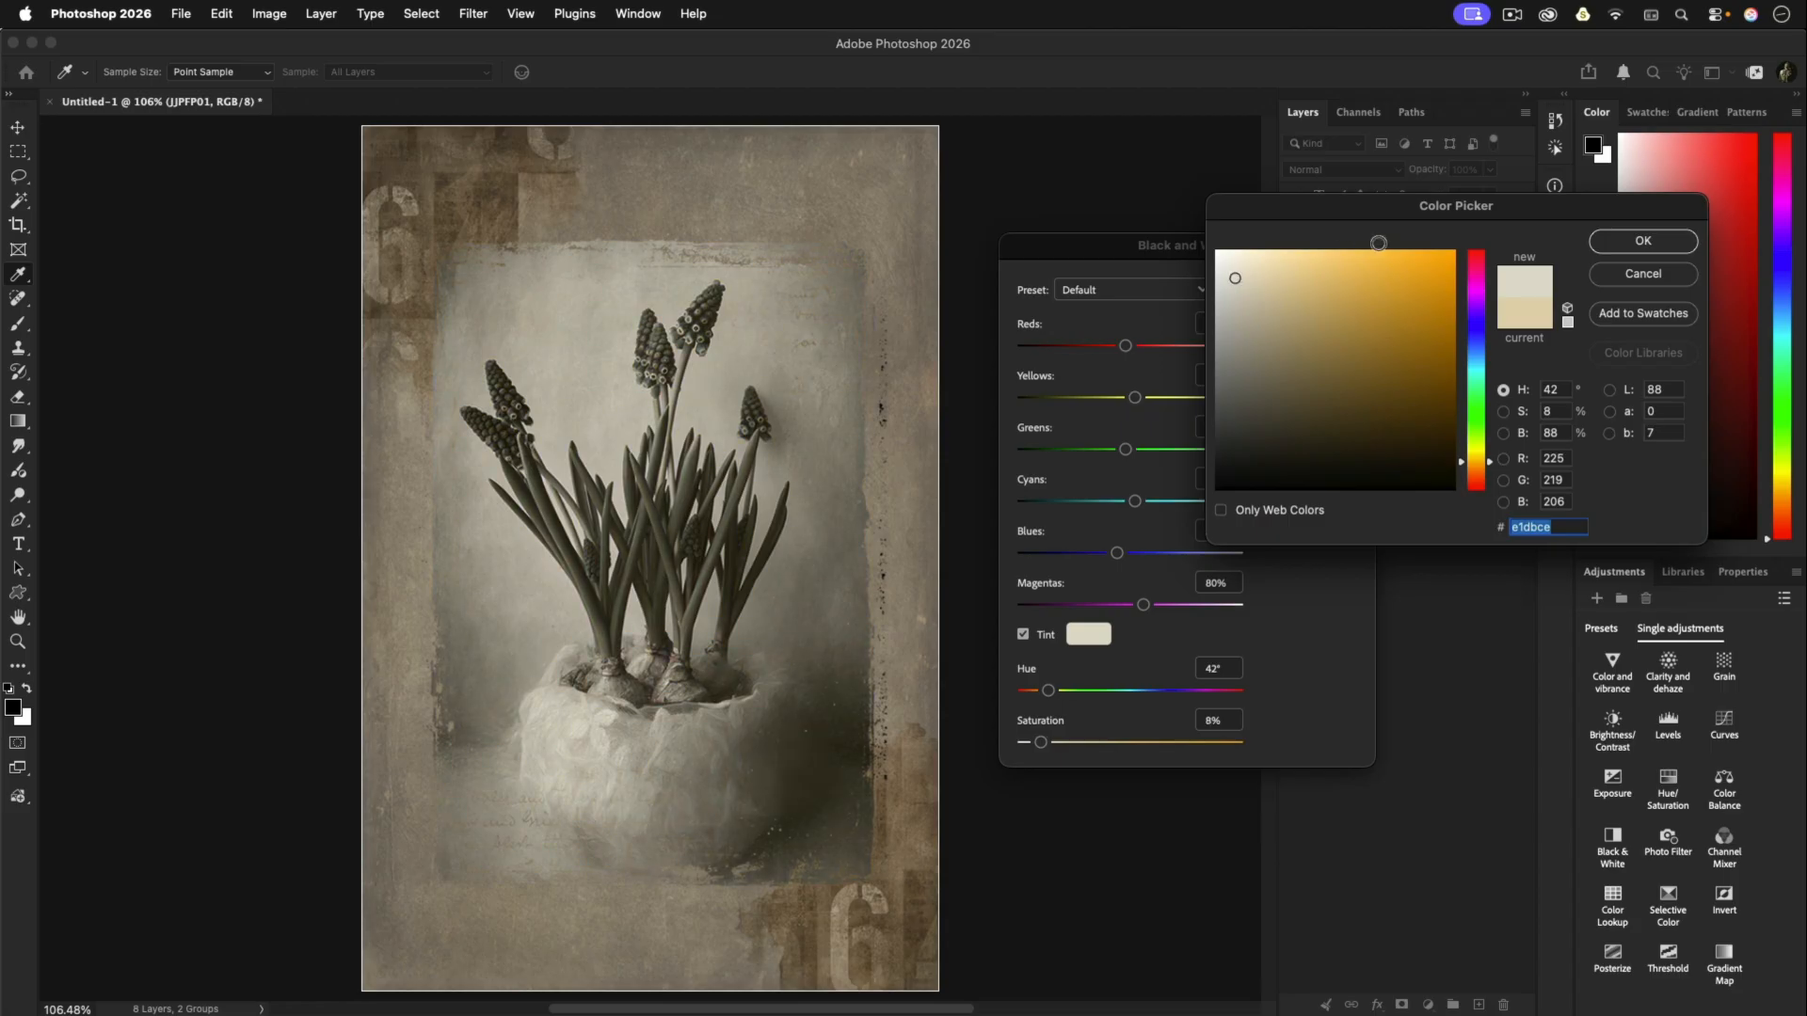
pyautogui.click(1634, 243)
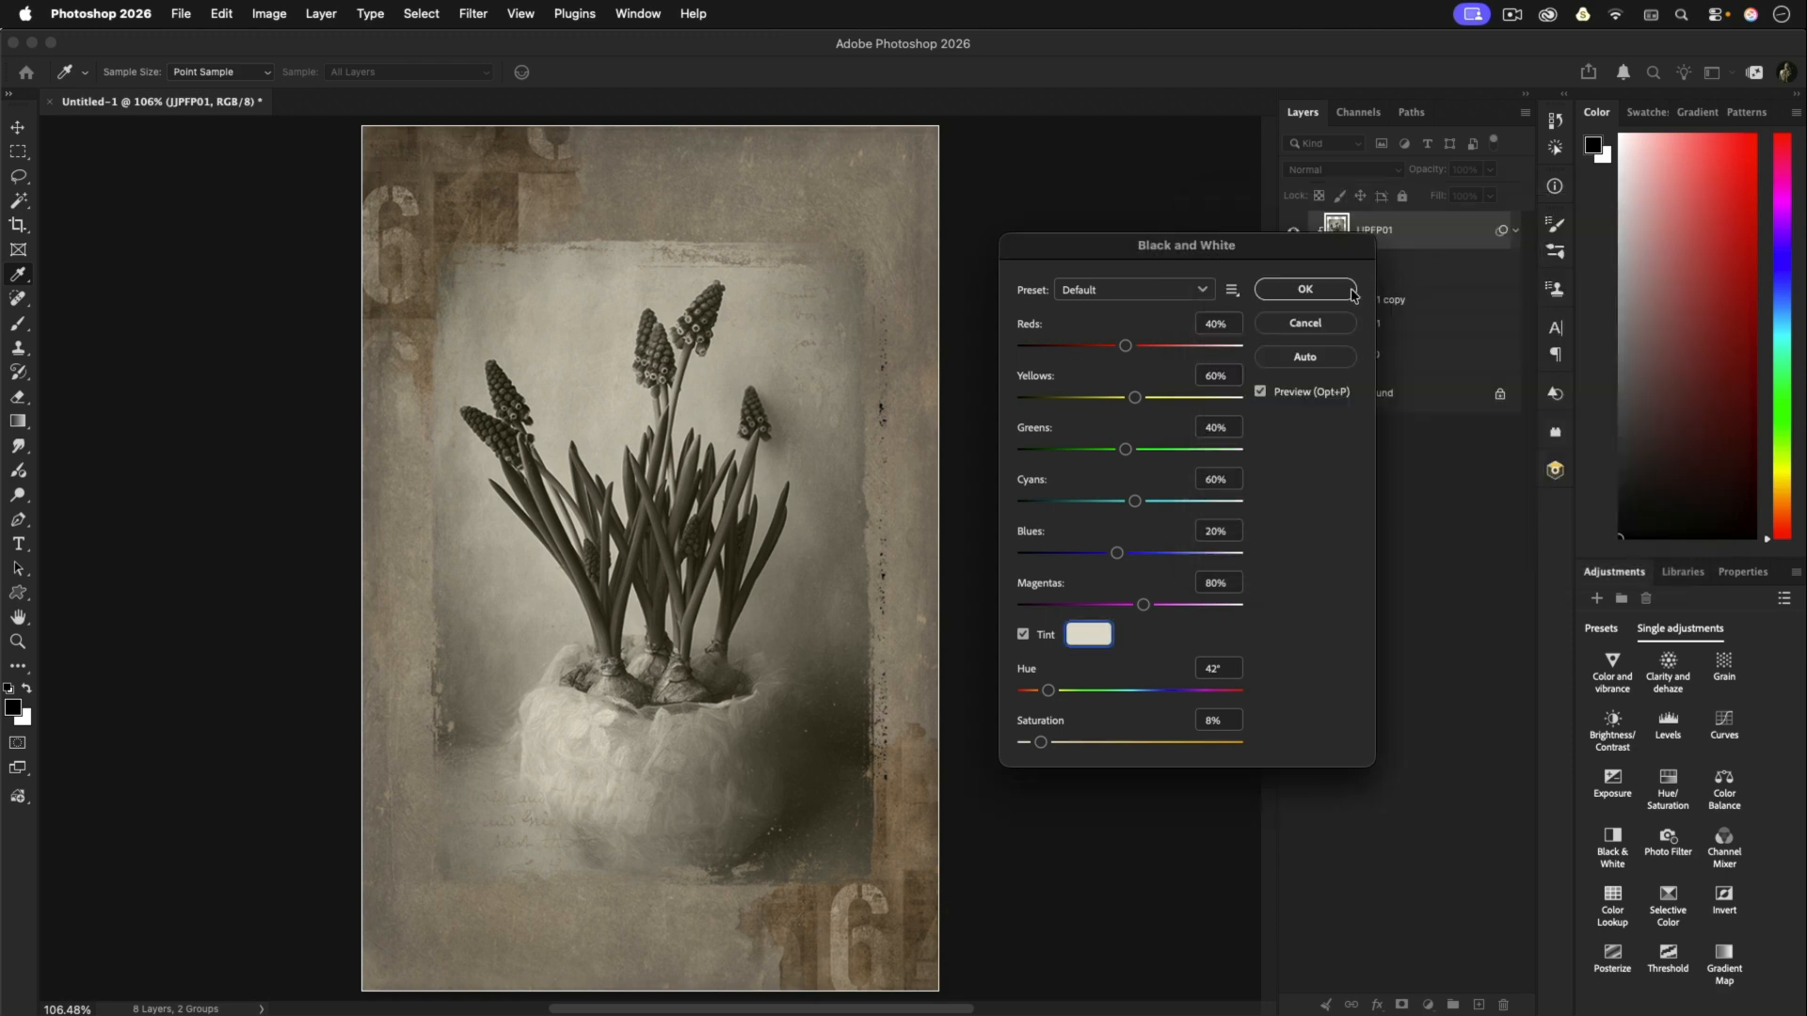
pyautogui.click(1322, 293)
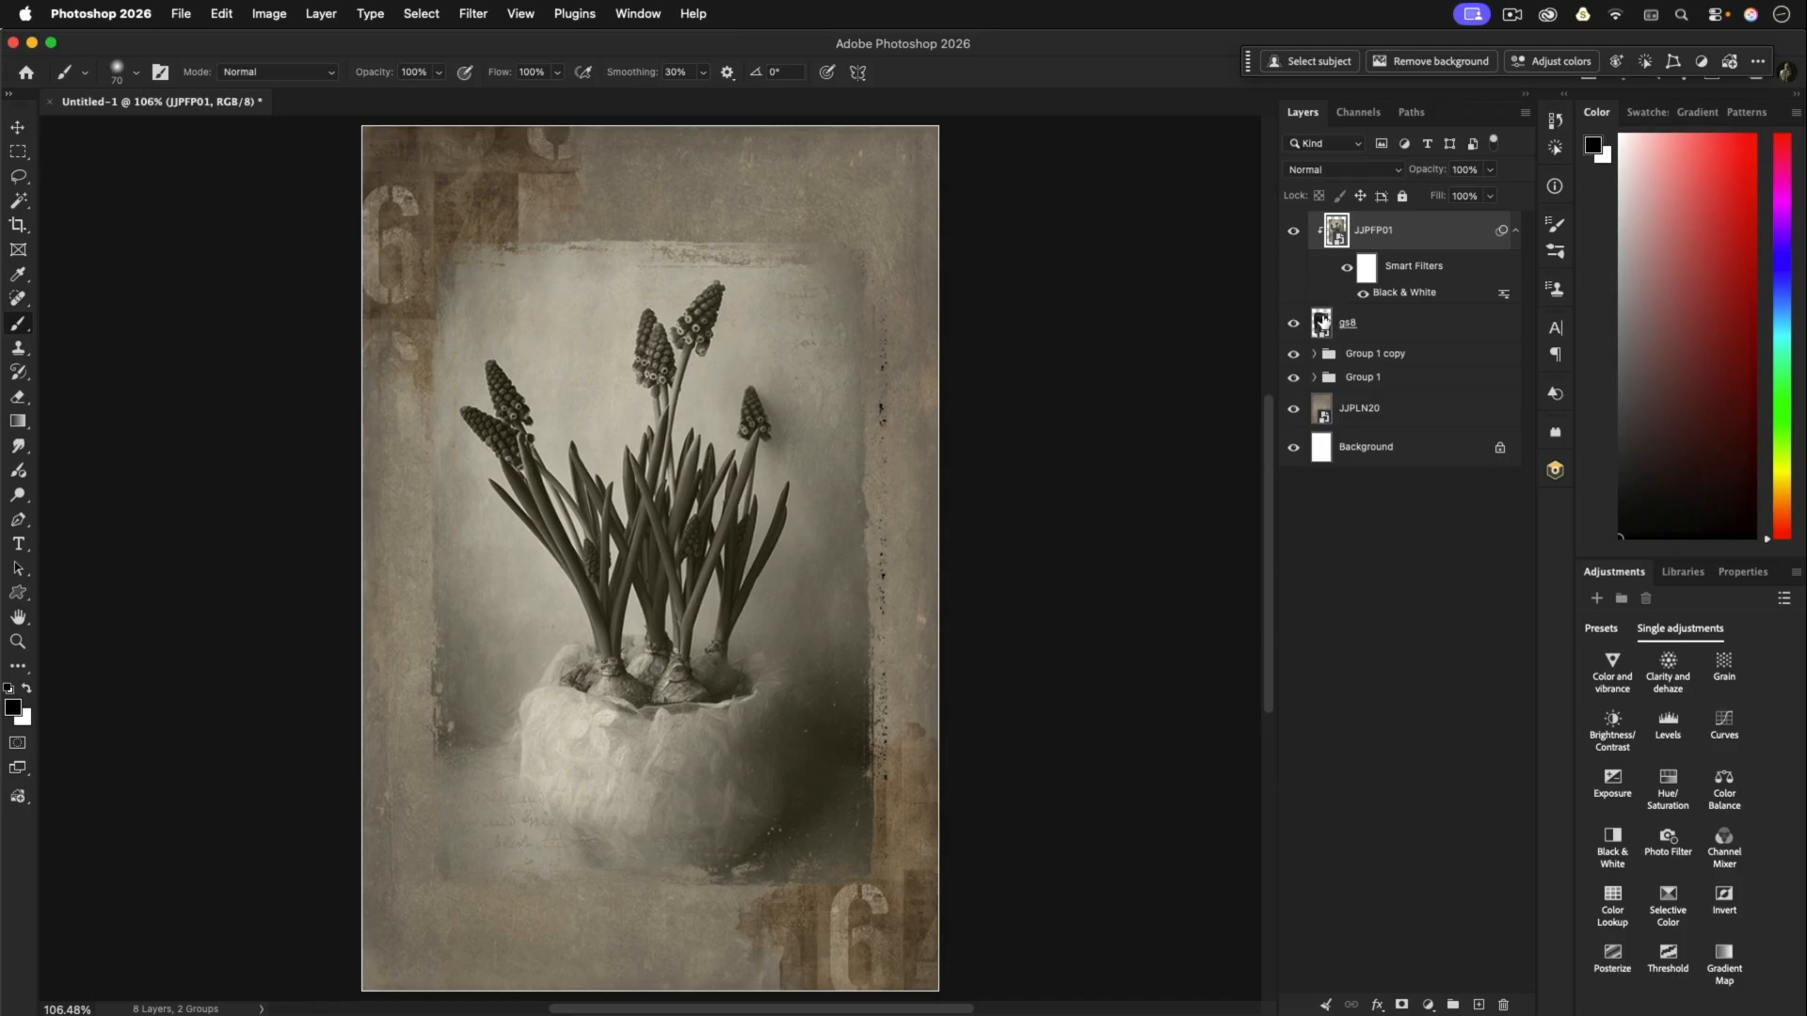
# Step: Add a drop shadow to the gs8 frame layer with 1 px distance, a 147° angle and 50% opacity
pyautogui.click(1323, 327)
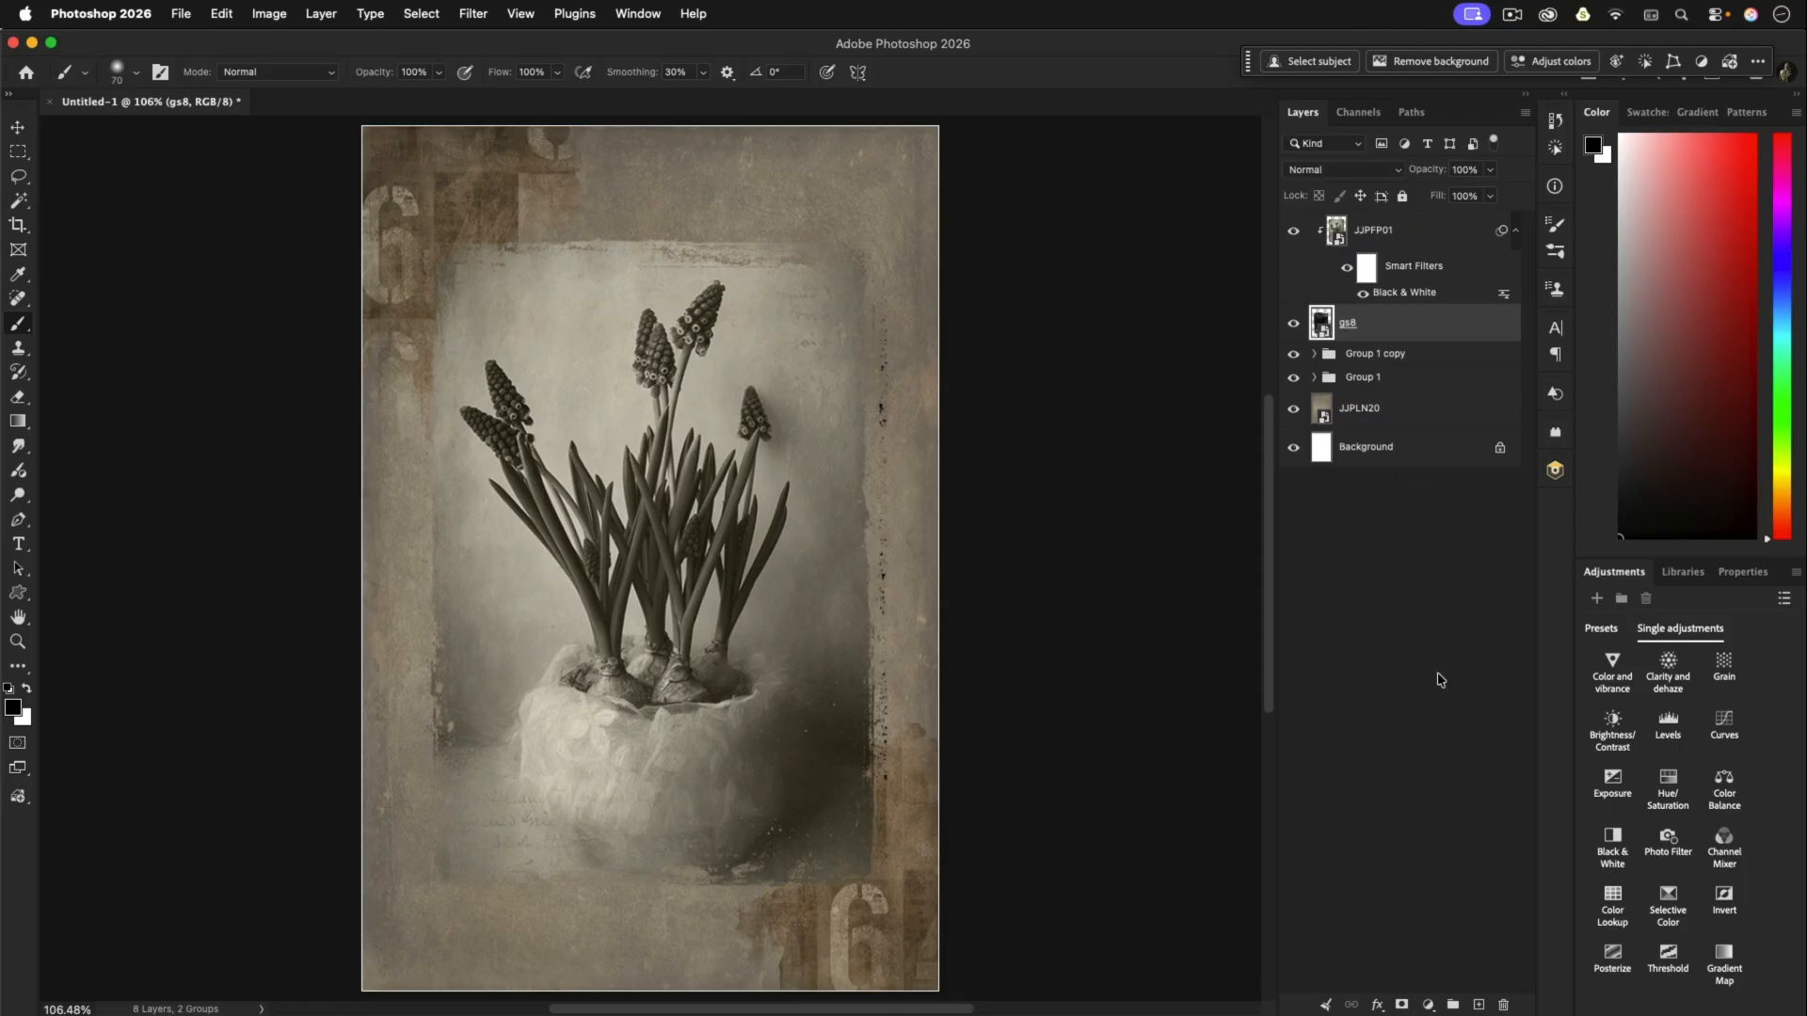
pyautogui.click(1376, 1006)
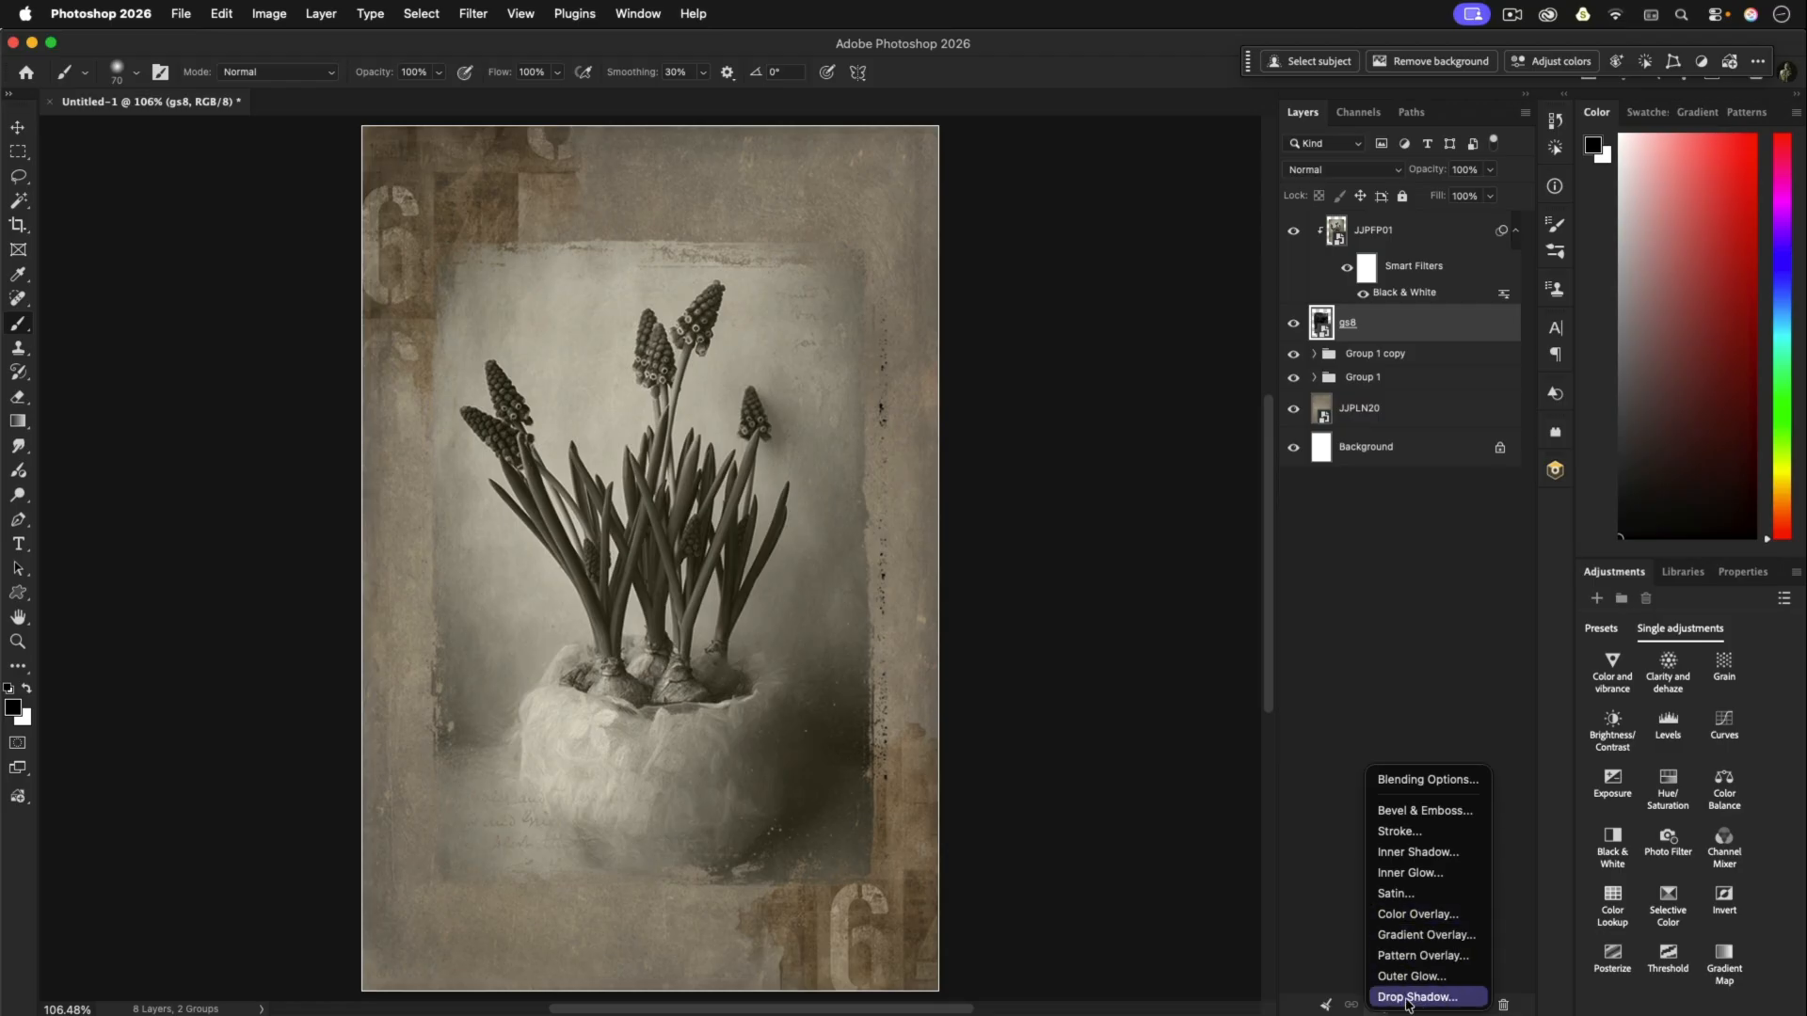
pyautogui.click(1404, 998)
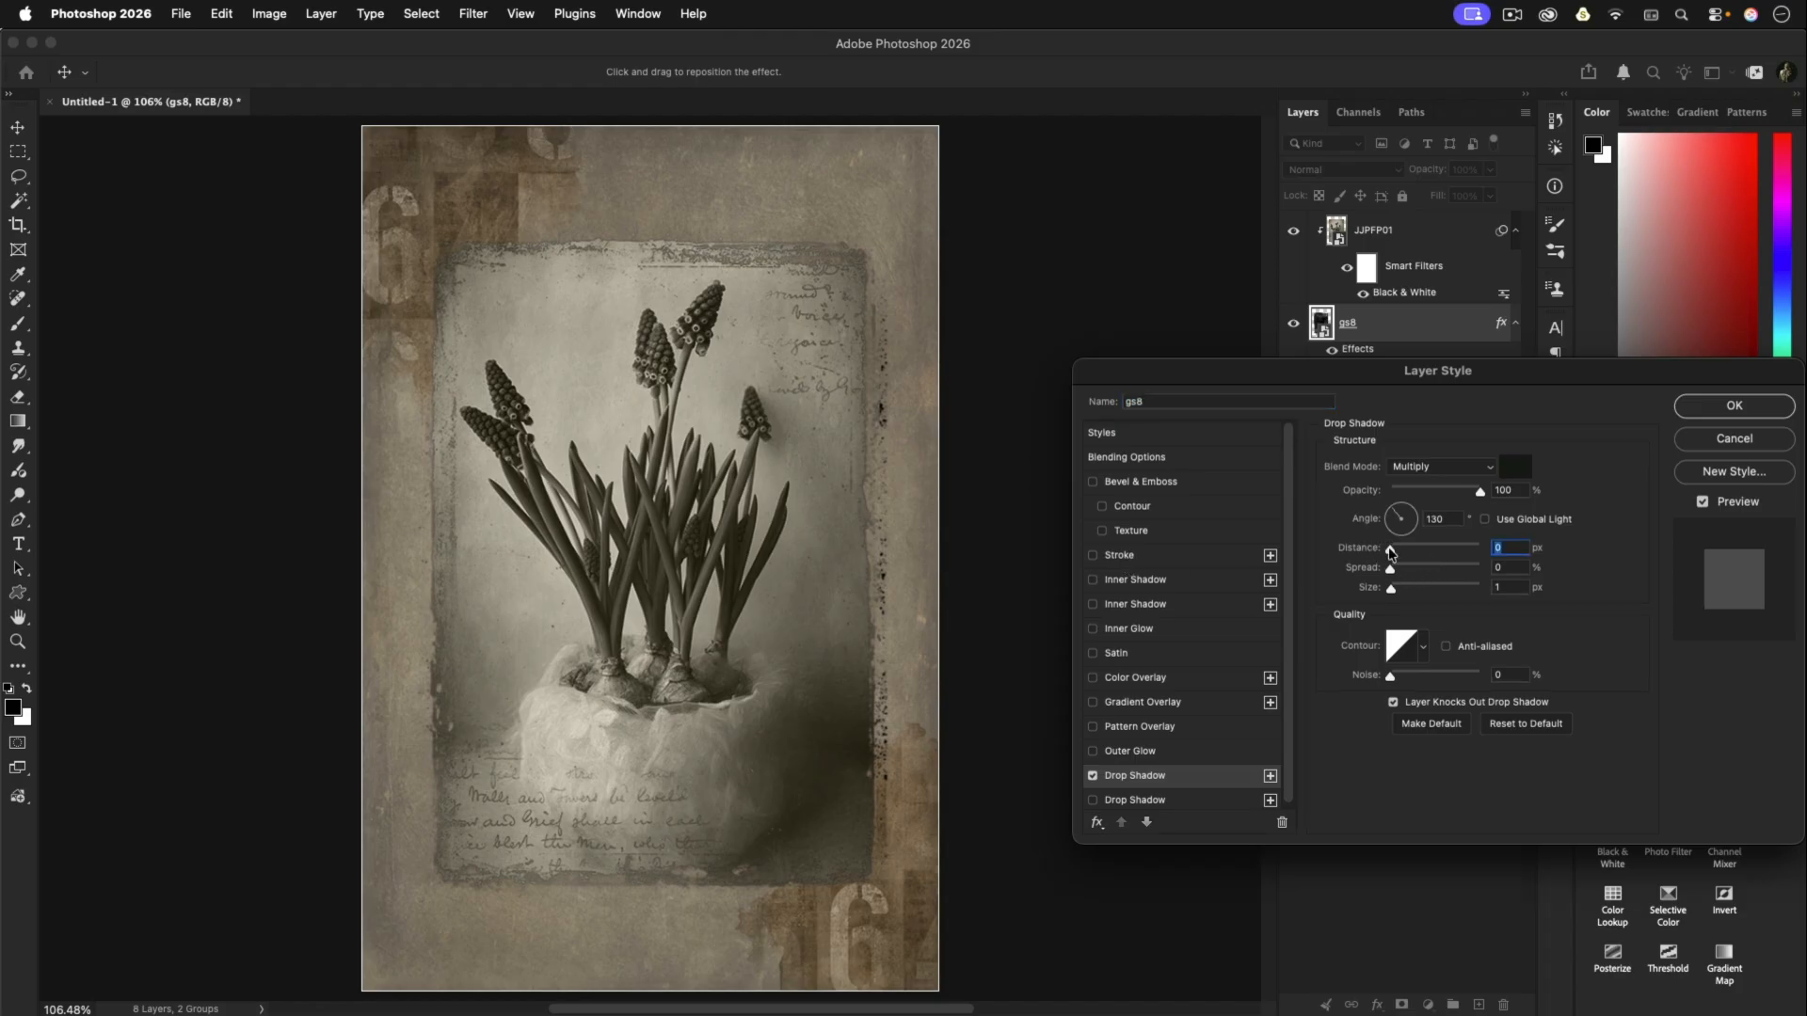
pyautogui.click(1511, 548)
pyautogui.write('1')
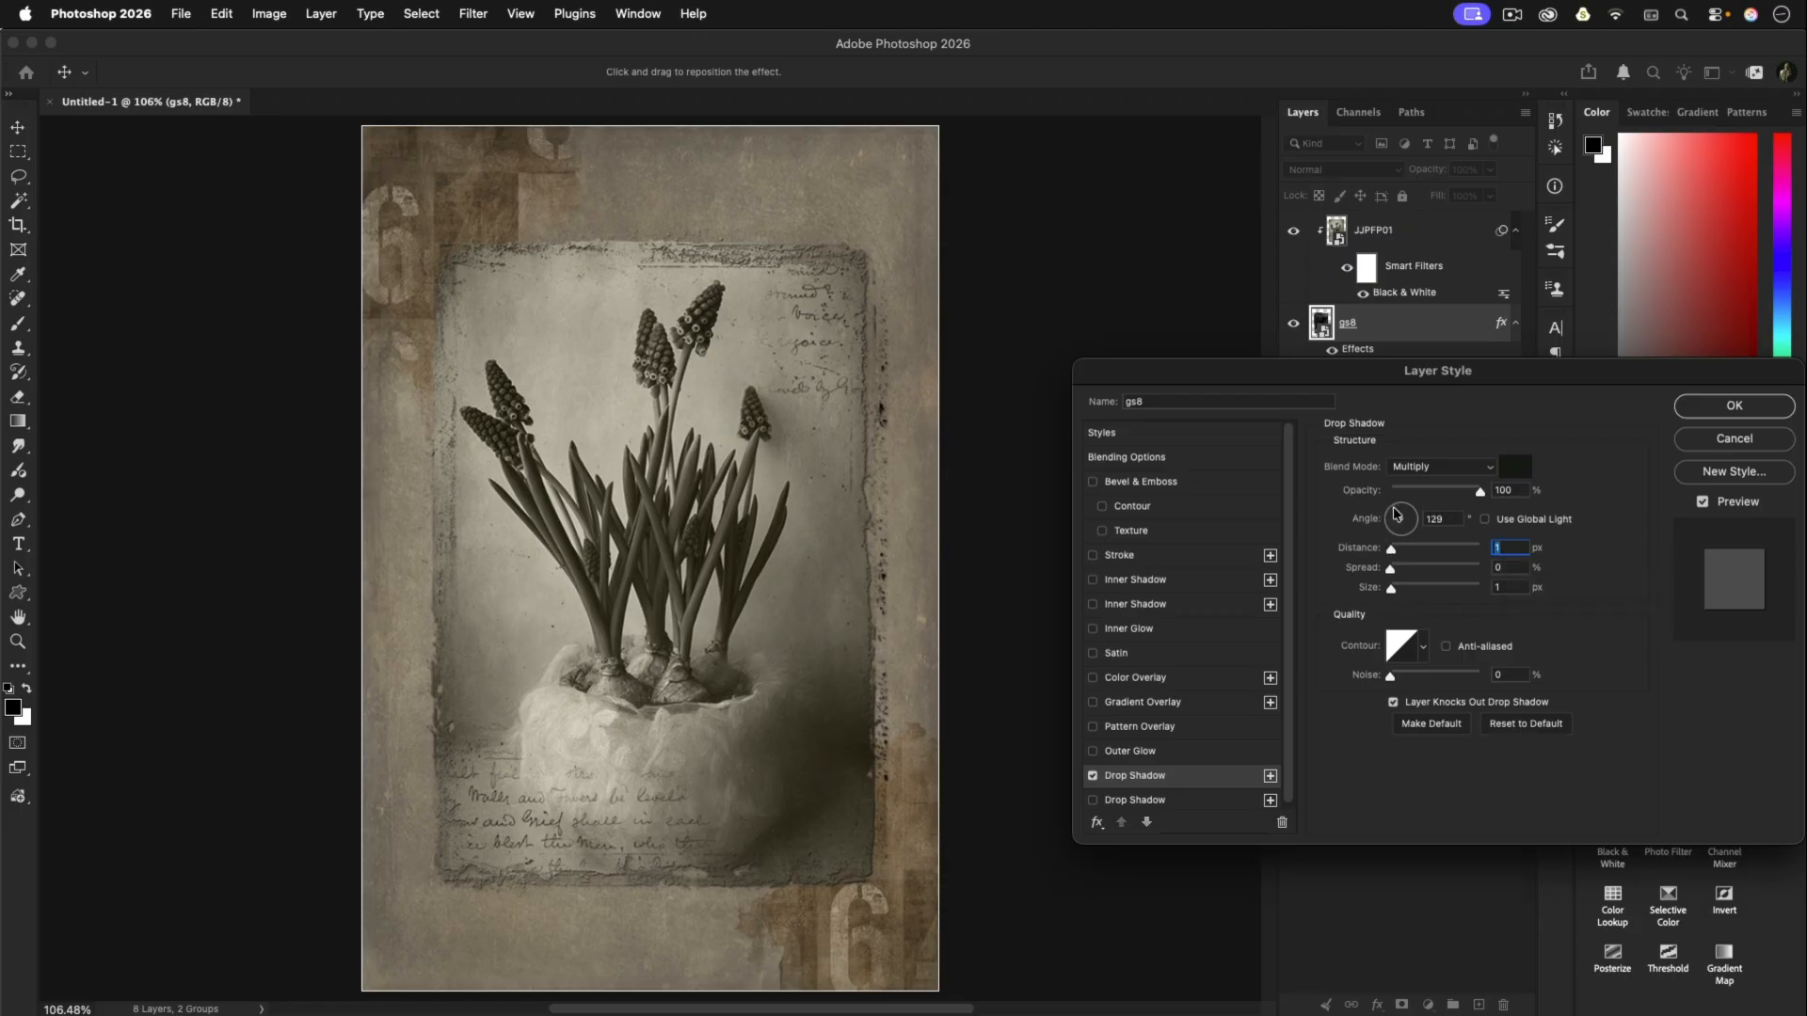
pyautogui.moveTo(1398, 513)
pyautogui.mouseDown()
pyautogui.moveTo(1423, 526)
pyautogui.moveTo(1418, 509)
pyautogui.moveTo(1395, 520)
pyautogui.mouseUp()
pyautogui.moveTo(1468, 497); pyautogui.dragTo(1437, 498)
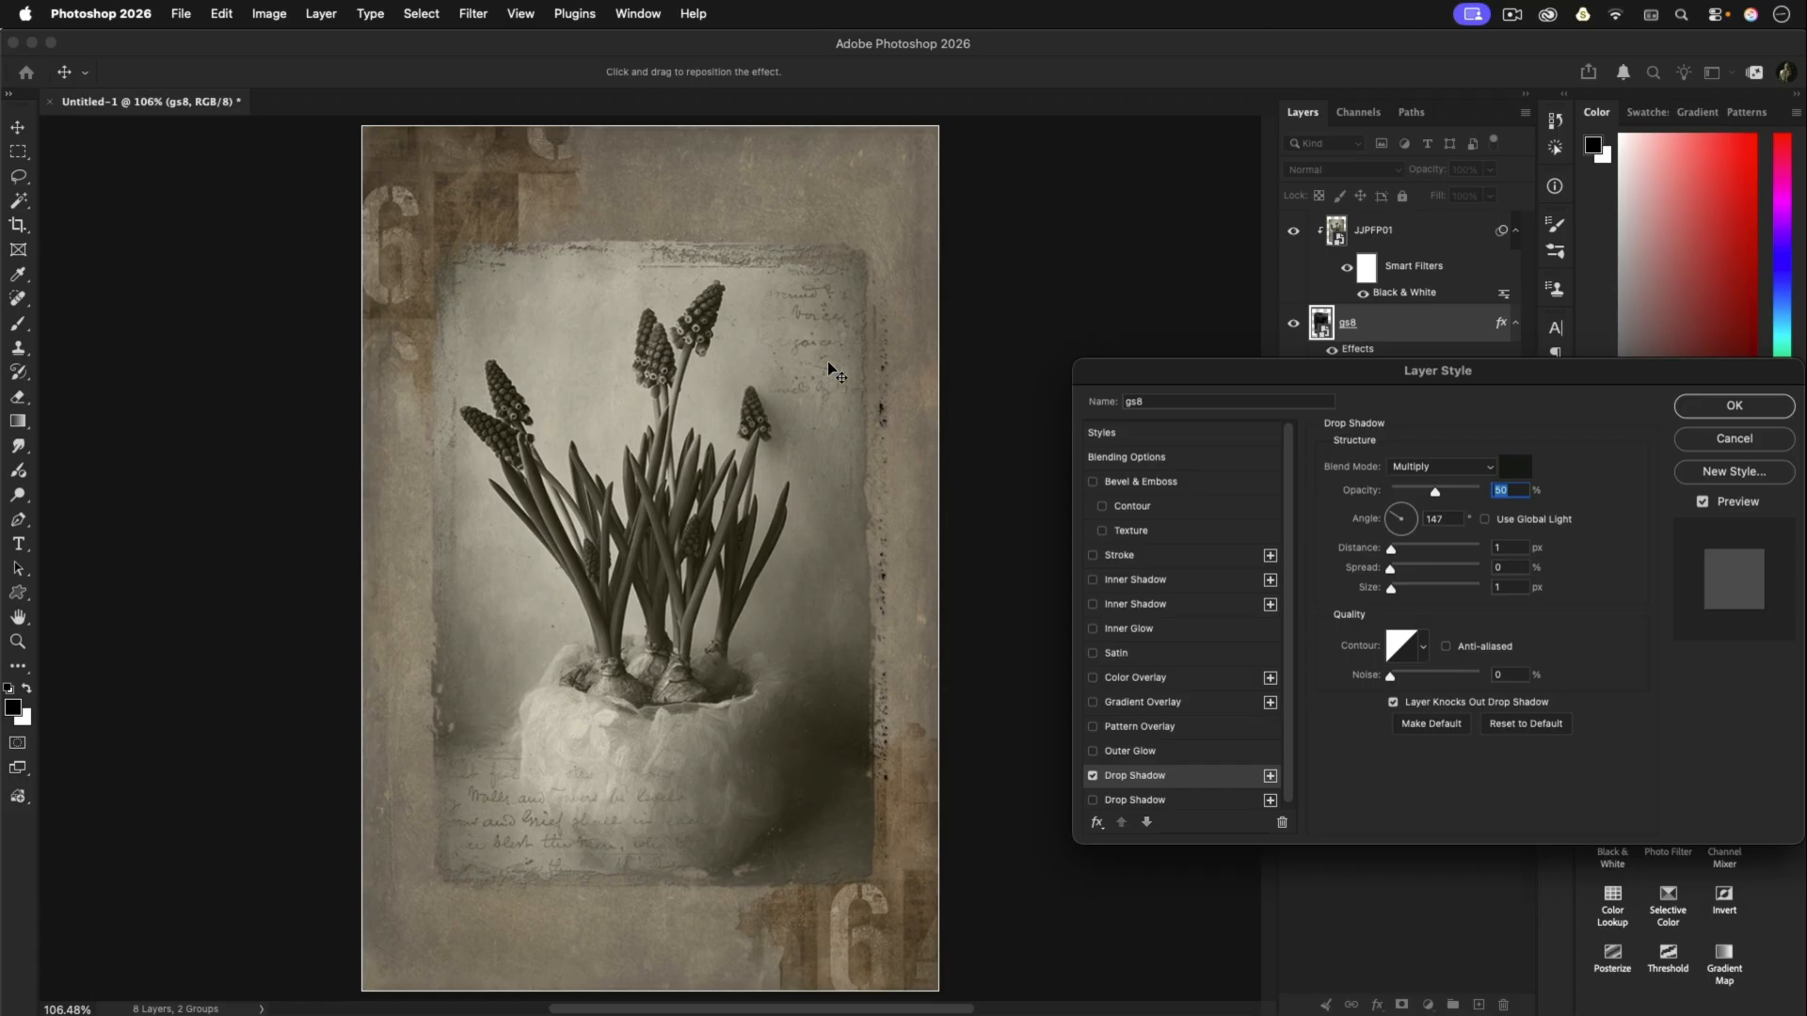
pyautogui.press('Return')
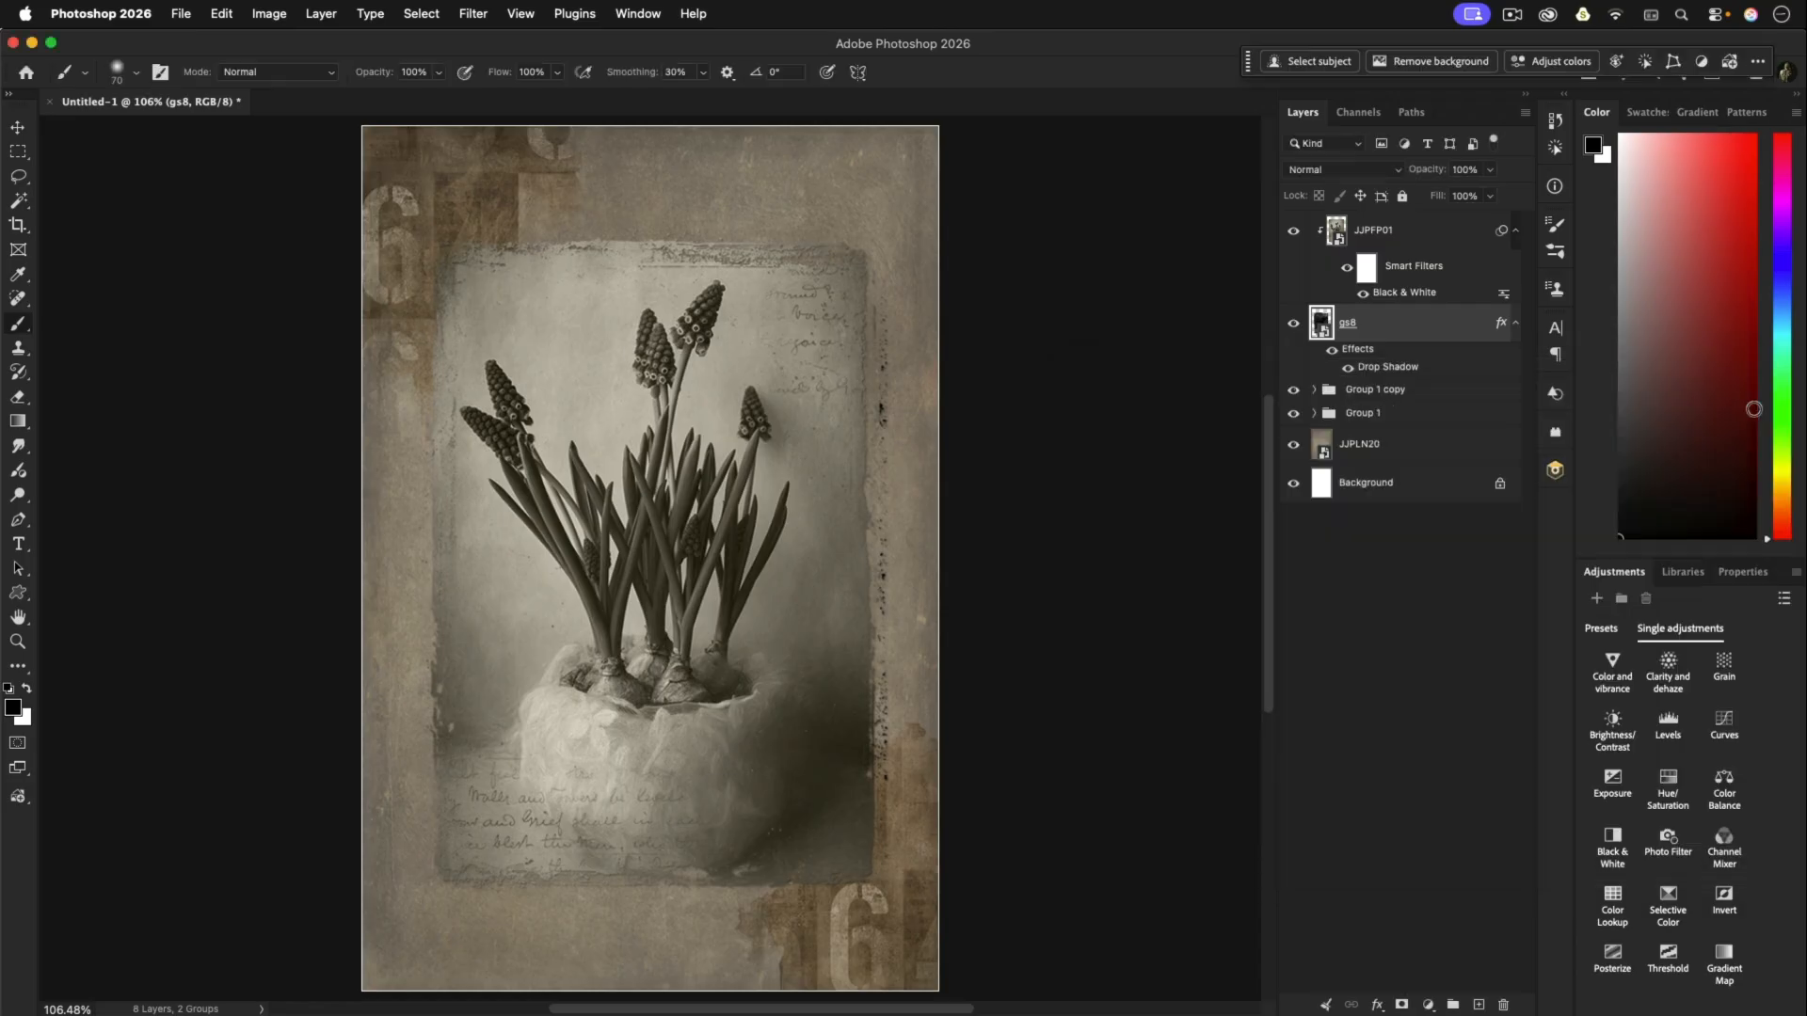
# Step: Group the JJPFP01 photo layer together with the gs8 frame layer
pyautogui.click(1441, 231)
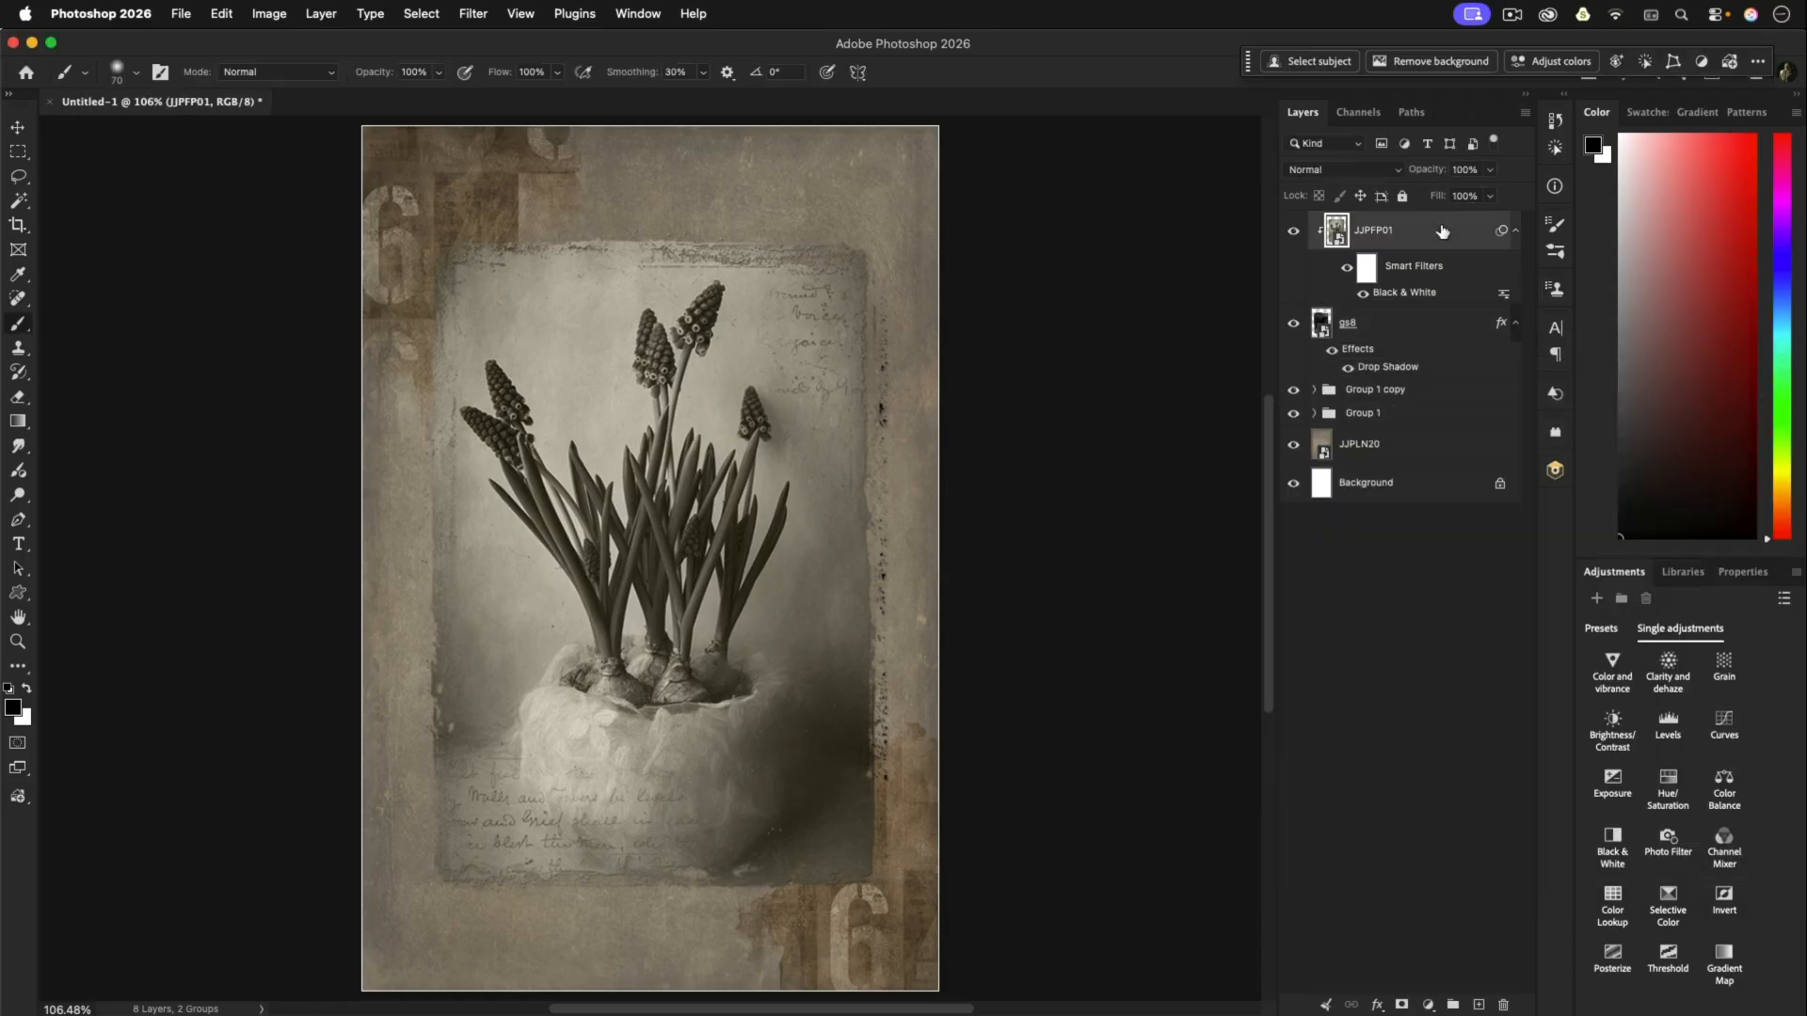
pyautogui.keyDown('shift'); pyautogui.click(1438, 334); pyautogui.keyUp('shift')
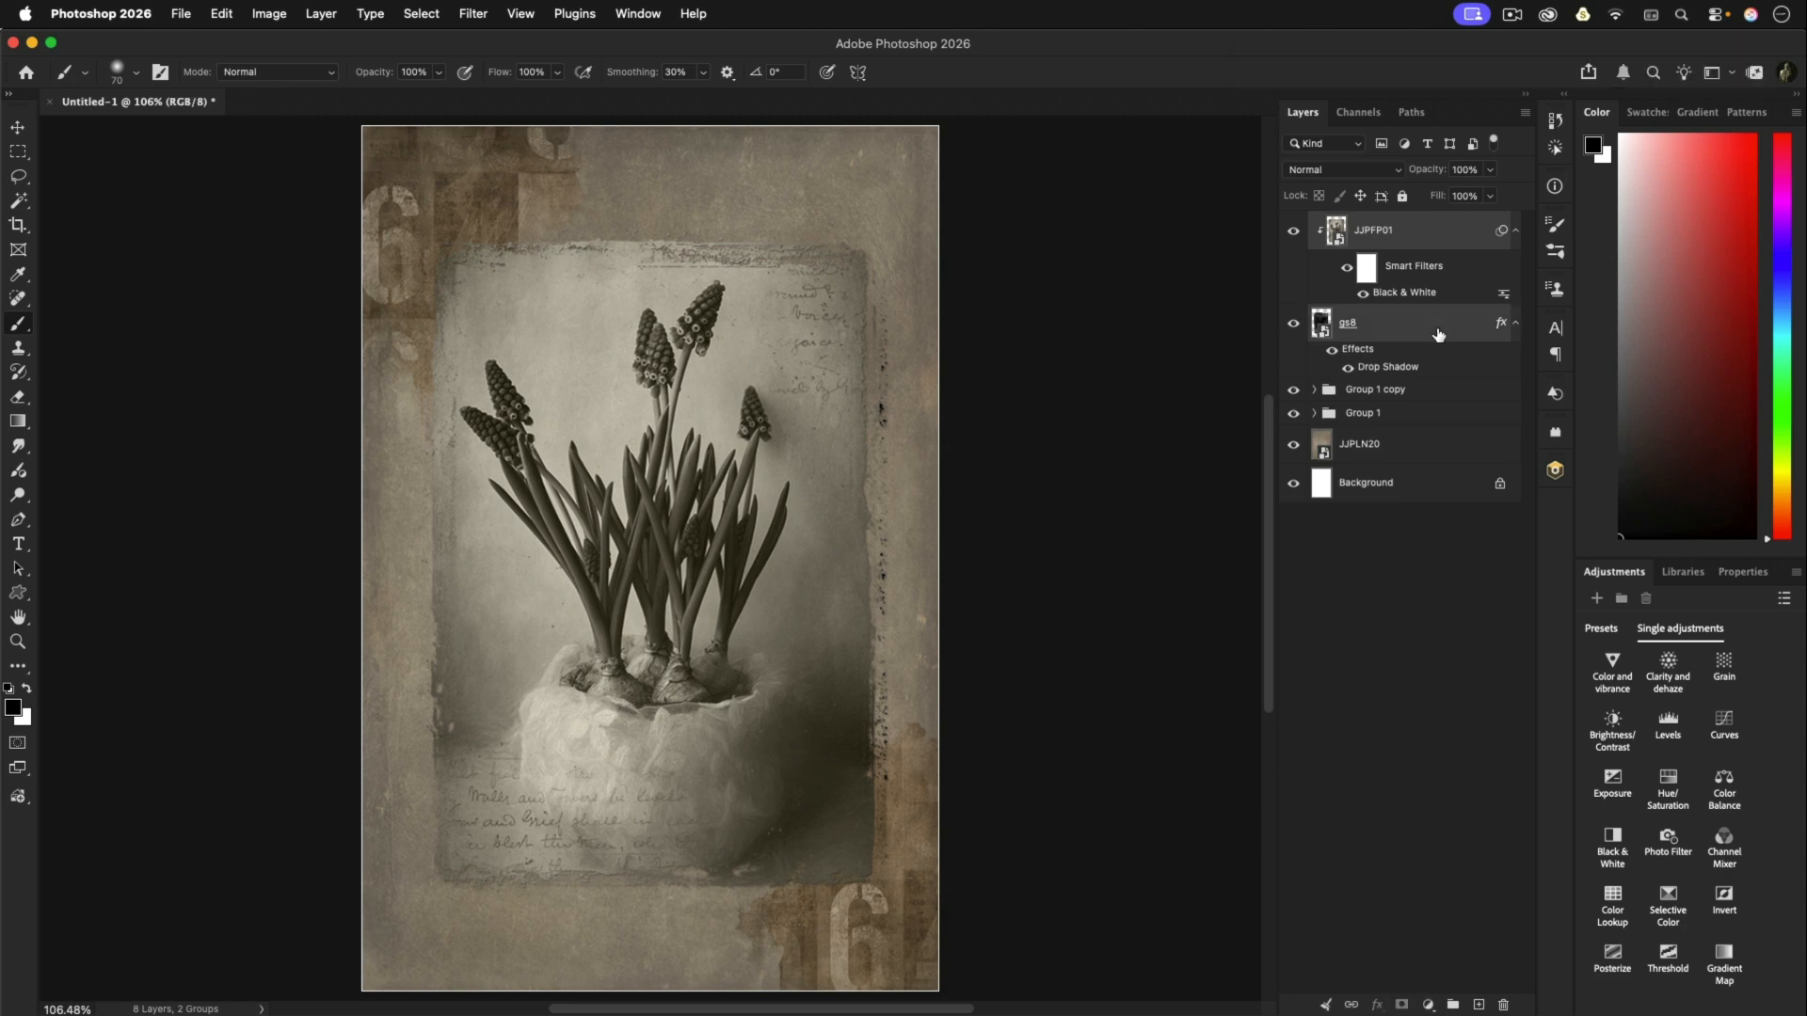
pyautogui.press('super+g')
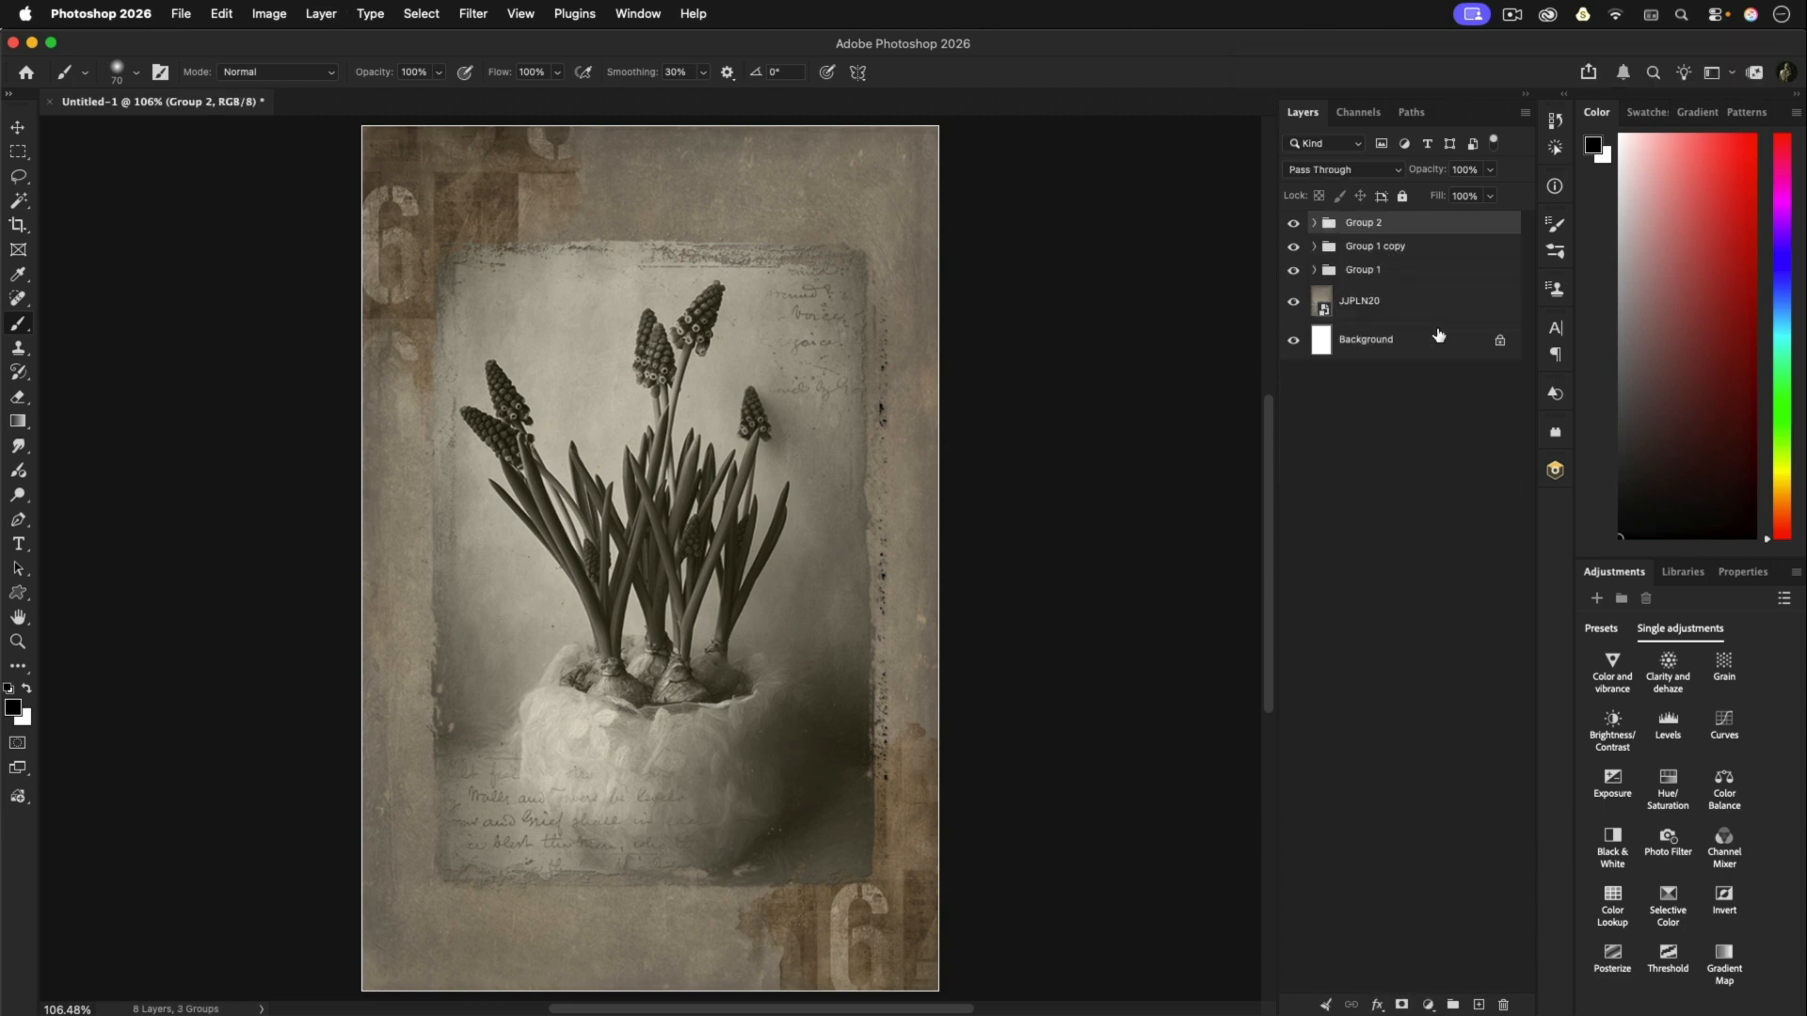
# Step: Scale the framed flower group proportionally to about 110%, enlarging it outward at the upper-left and lower-right corners of the composition
pyautogui.press('super+t')
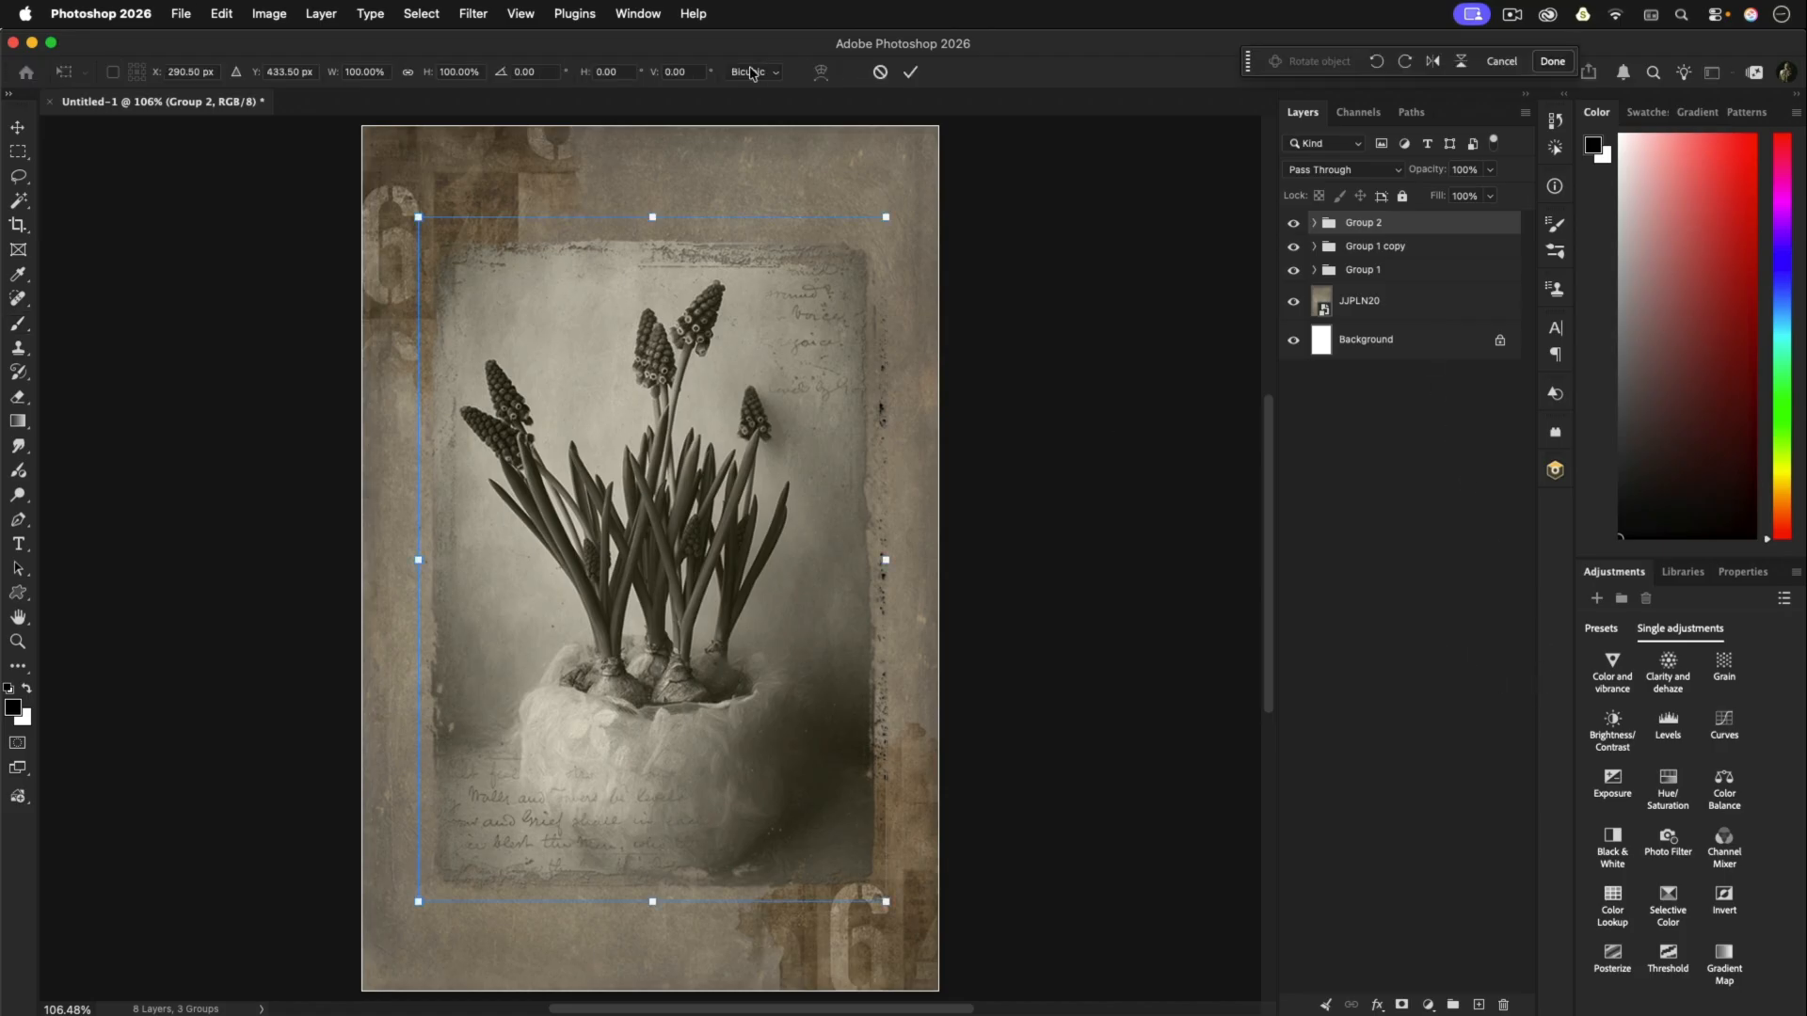
pyautogui.click(409, 77)
pyautogui.click(409, 76)
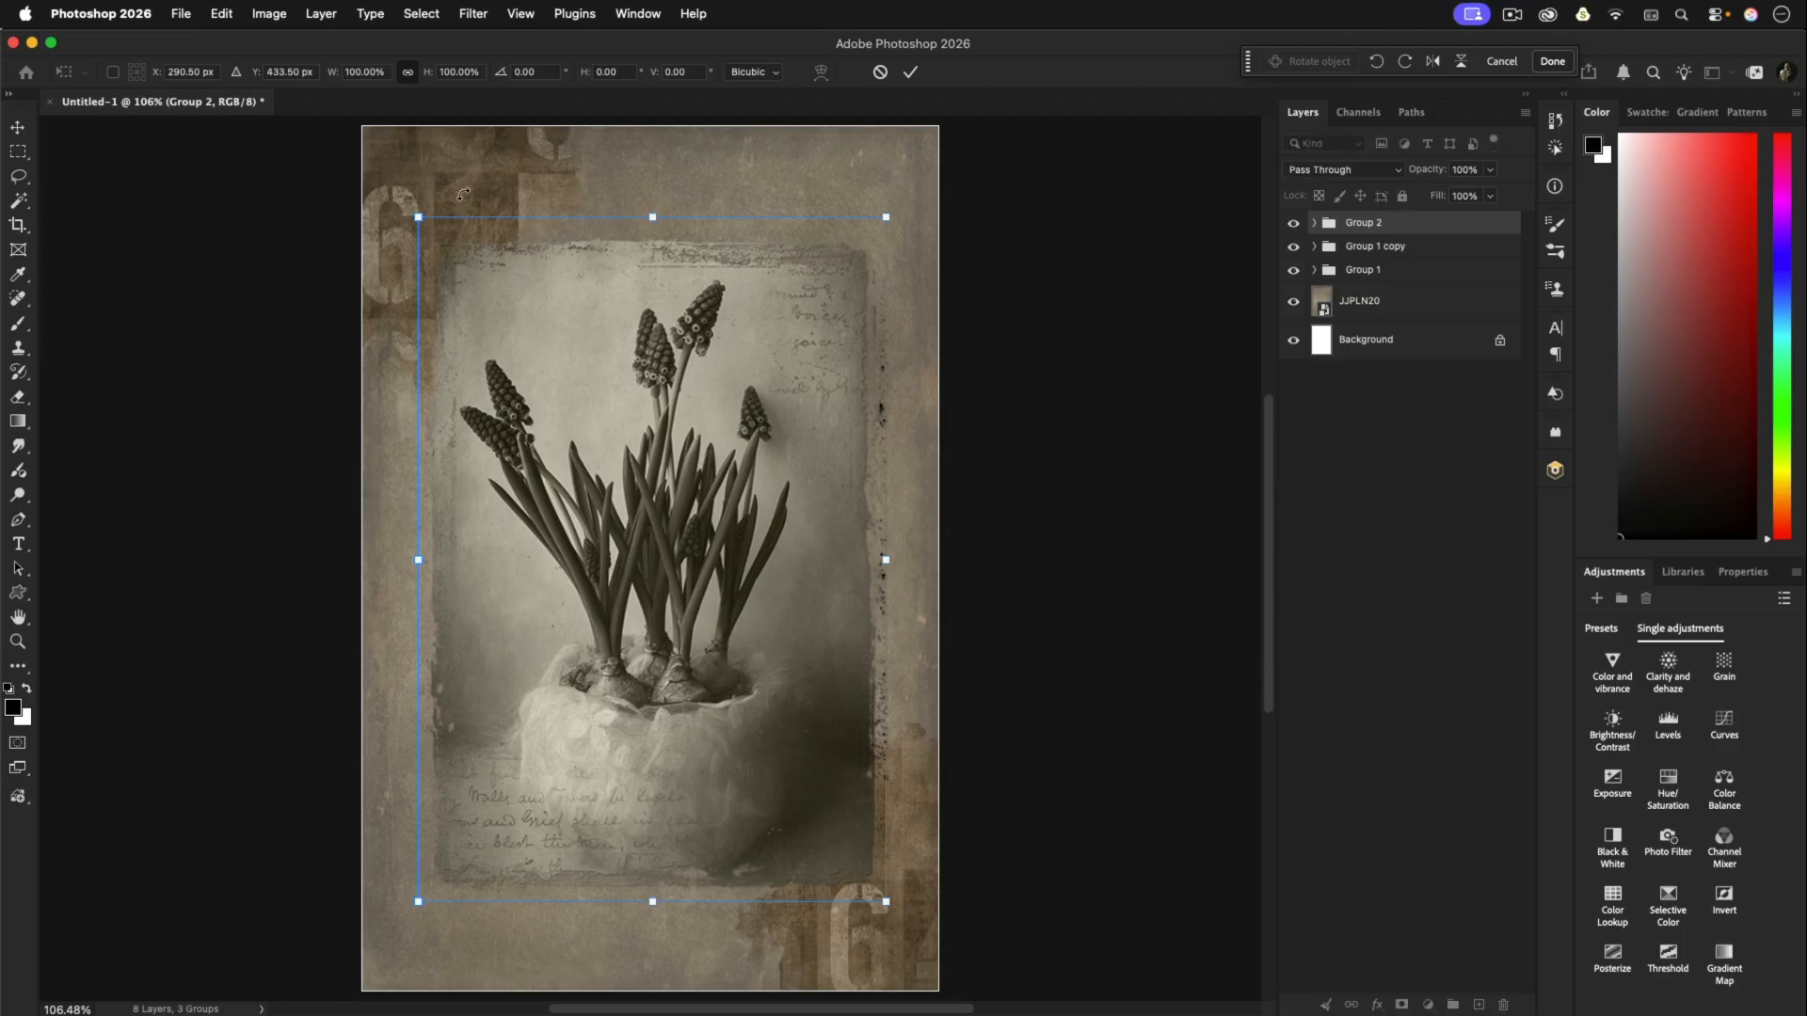
pyautogui.moveTo(418, 217); pyautogui.dragTo(391, 178)
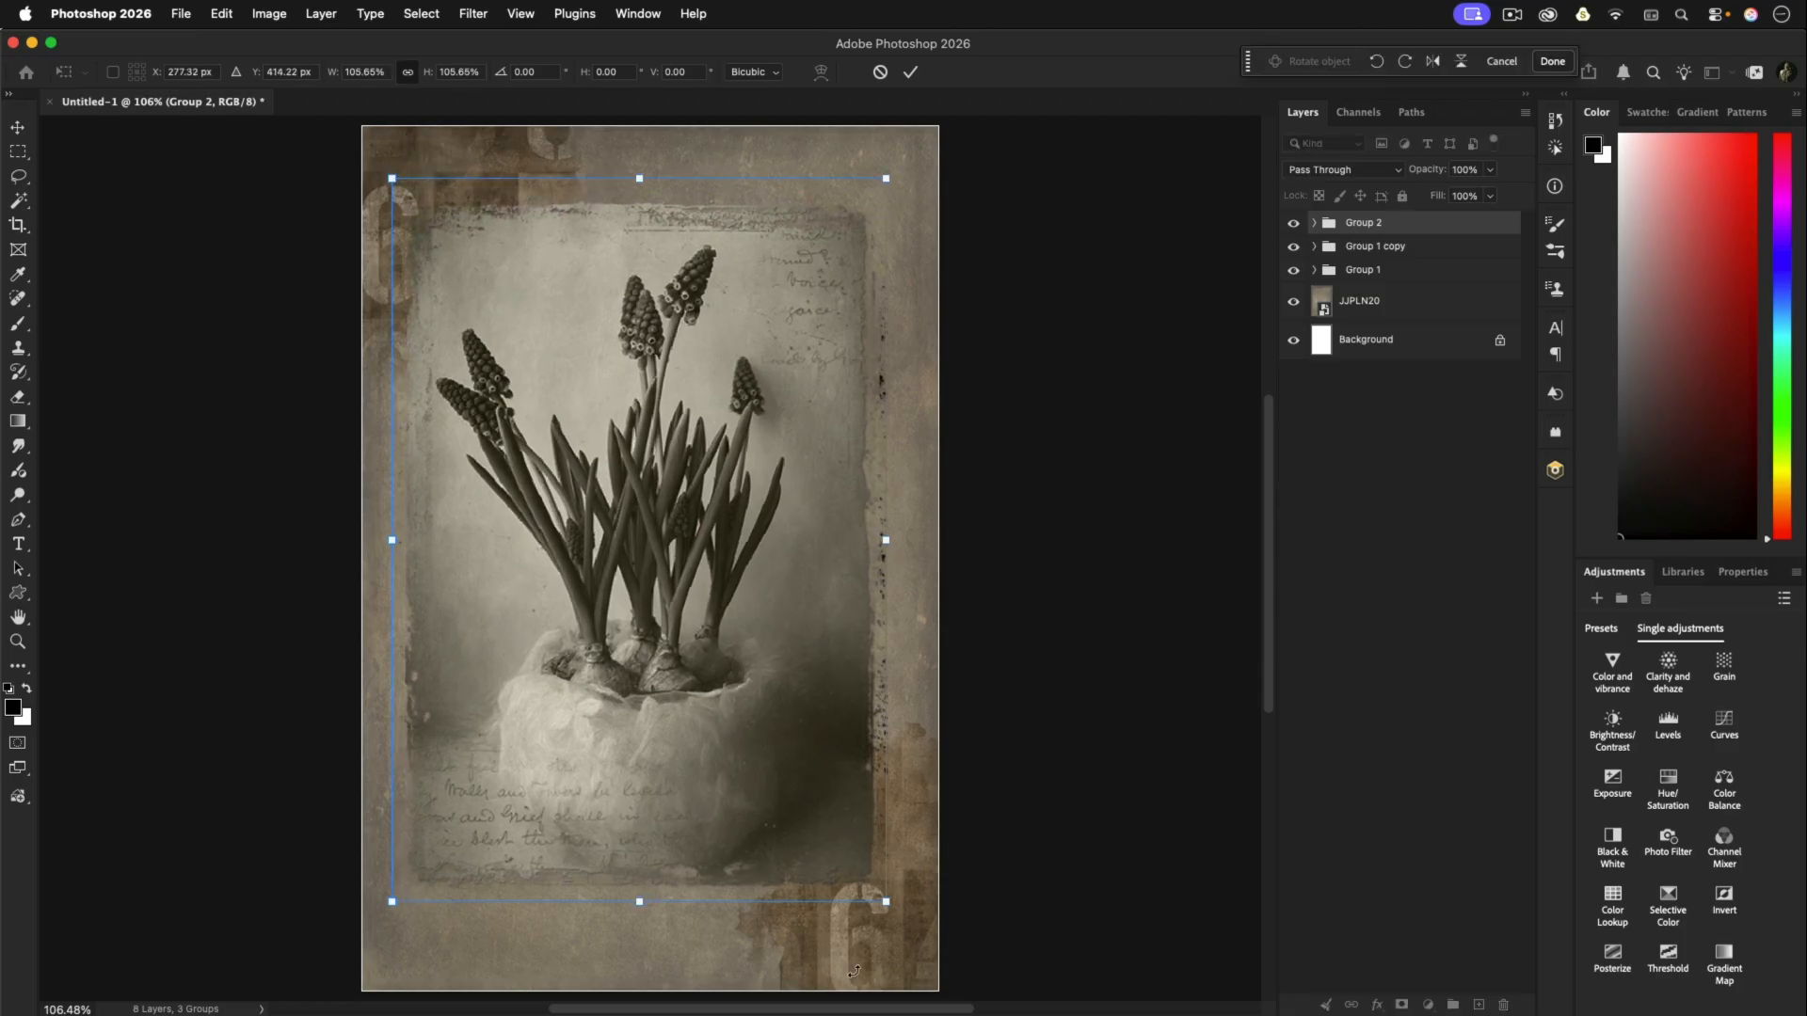
pyautogui.moveTo(886, 902); pyautogui.dragTo(909, 930)
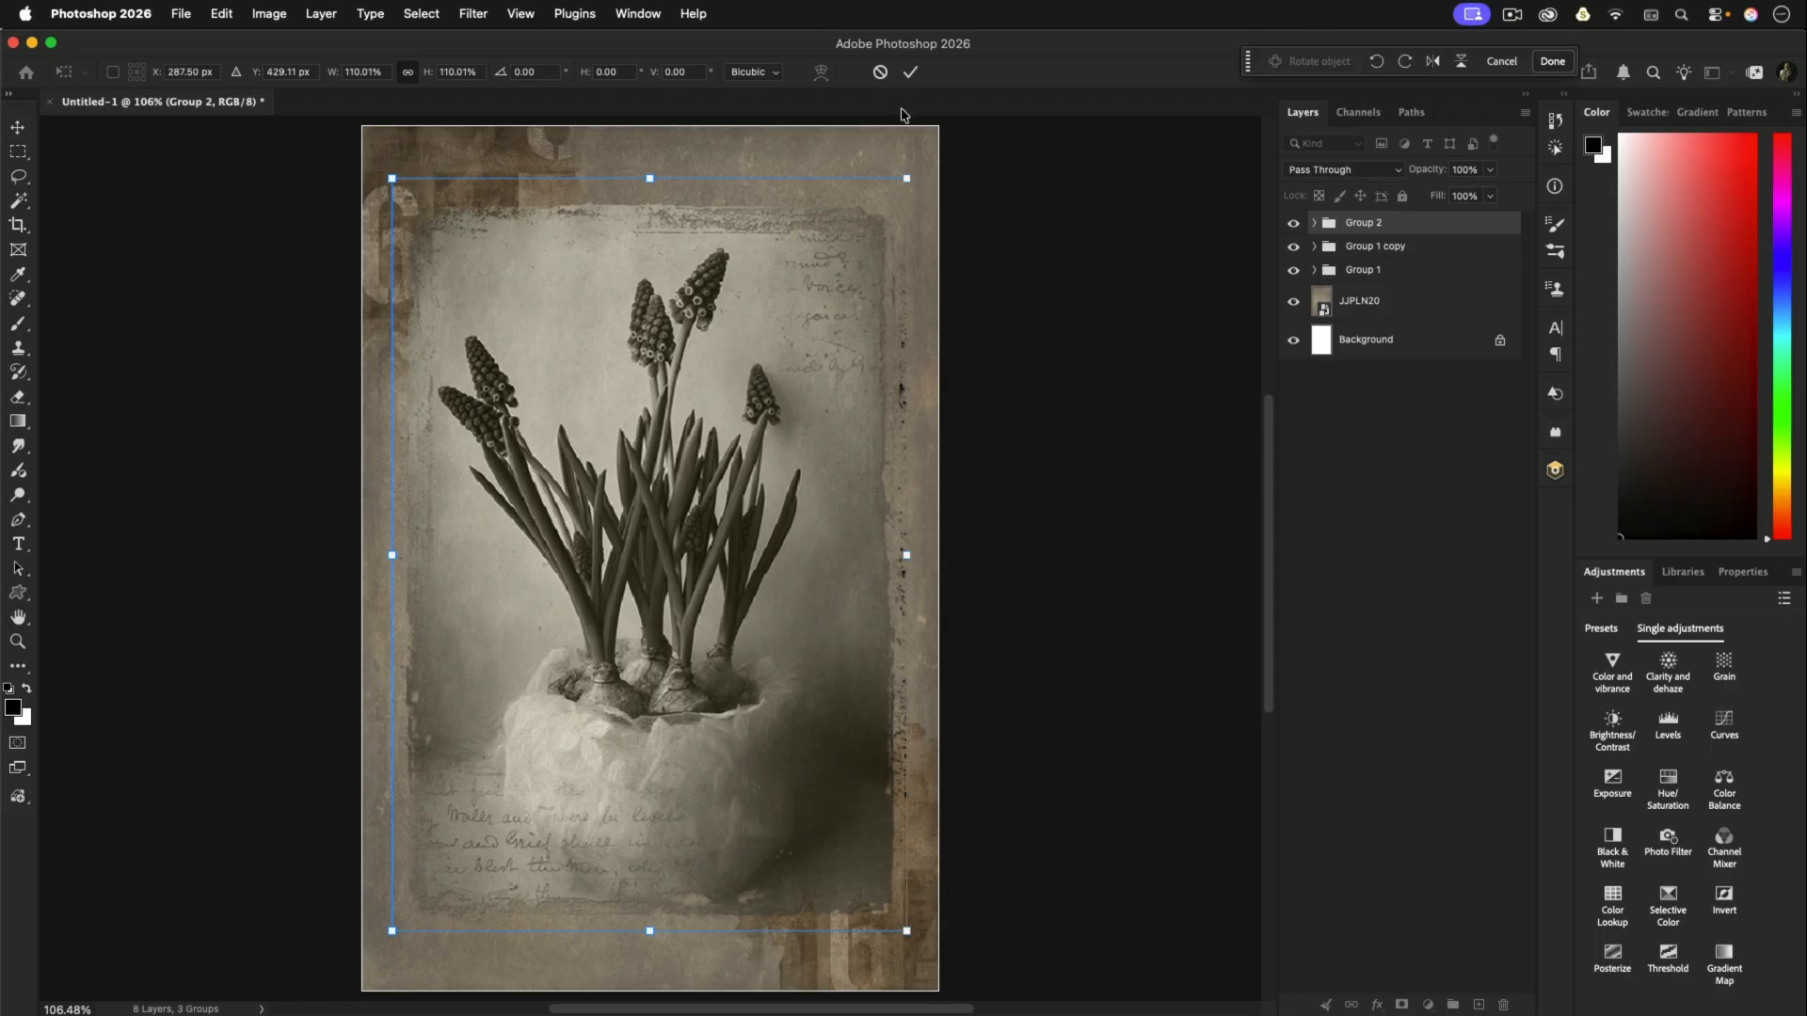
pyautogui.click(911, 74)
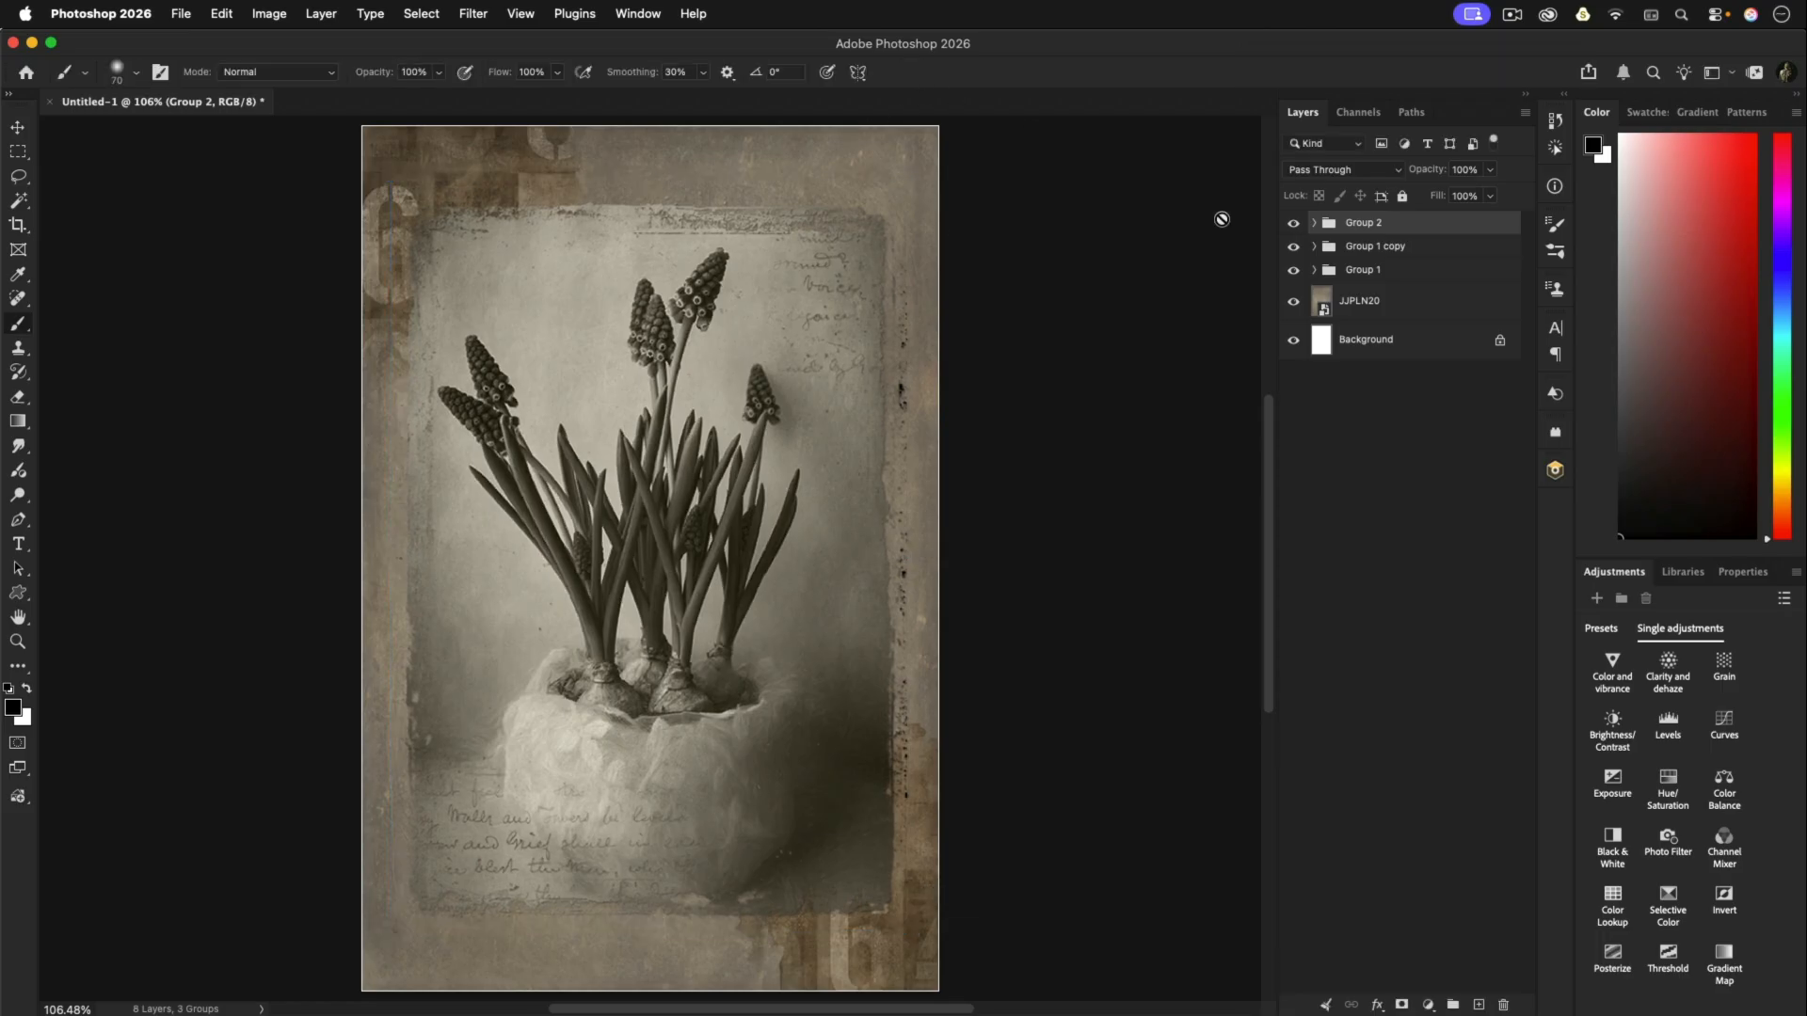